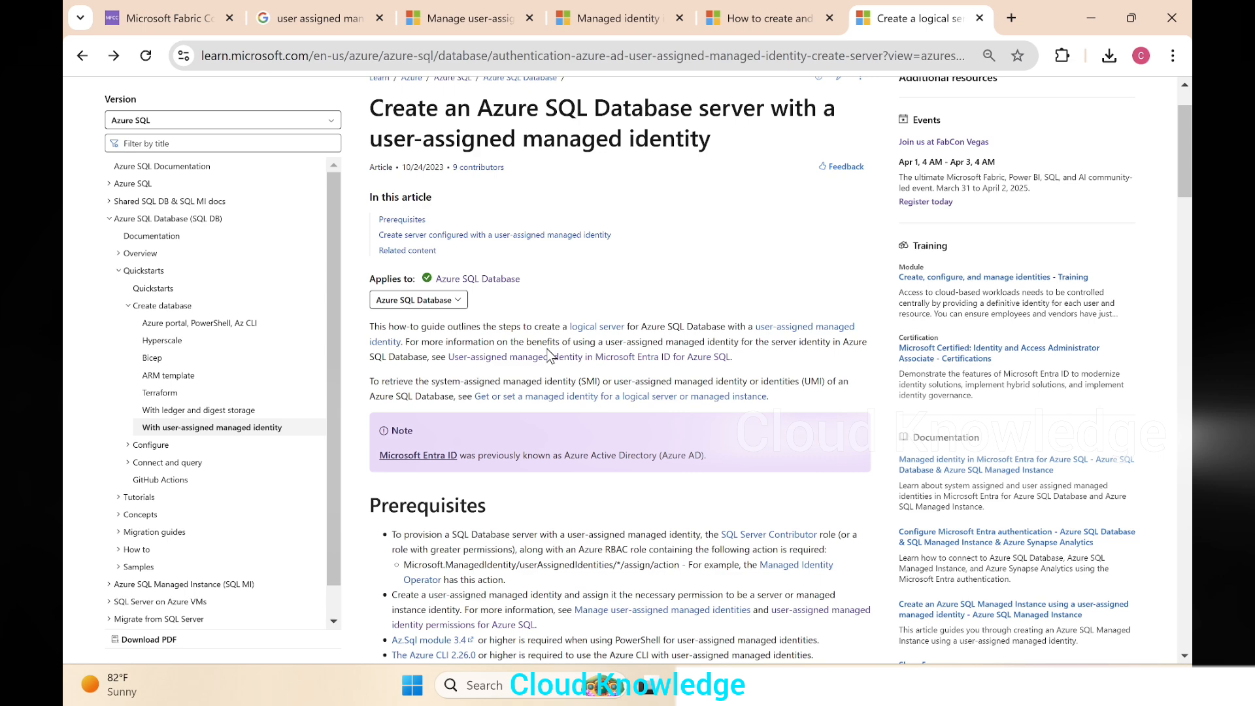
Read through the article's prerequisites and portal steps for creating a server with a user-assigned managed identity
scroll(647, 359, down, 3)
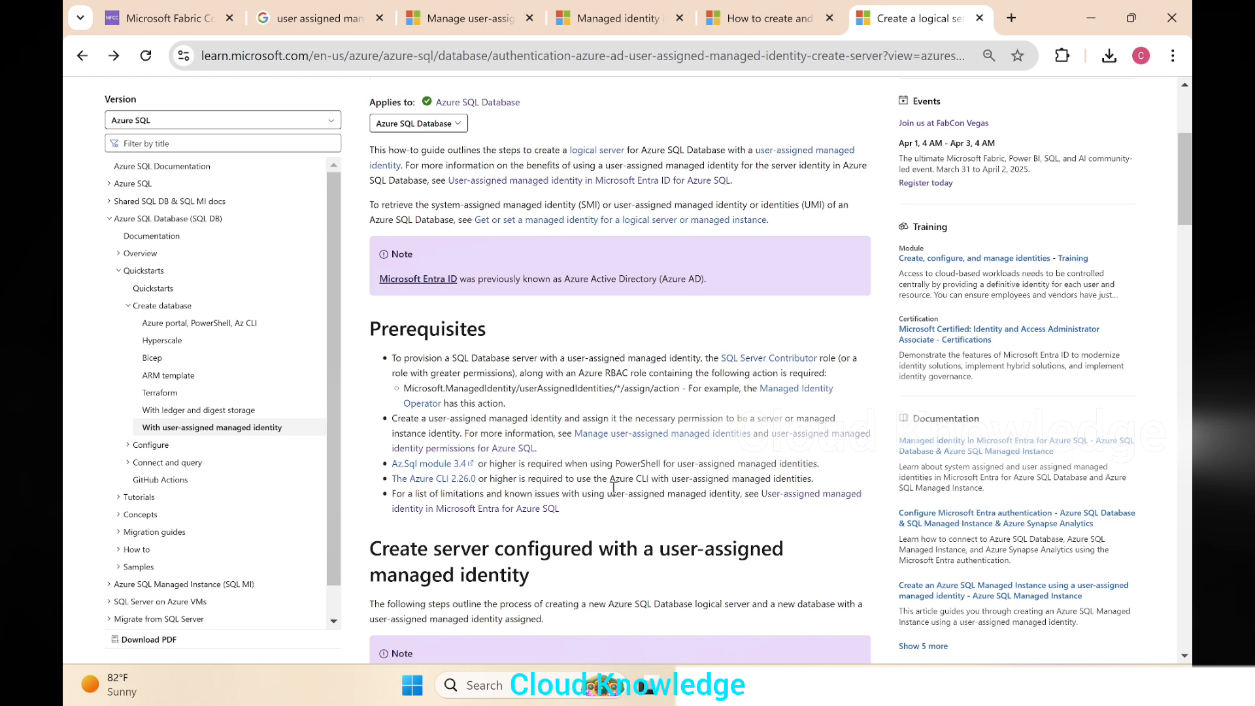
scroll(613, 489, down, 7)
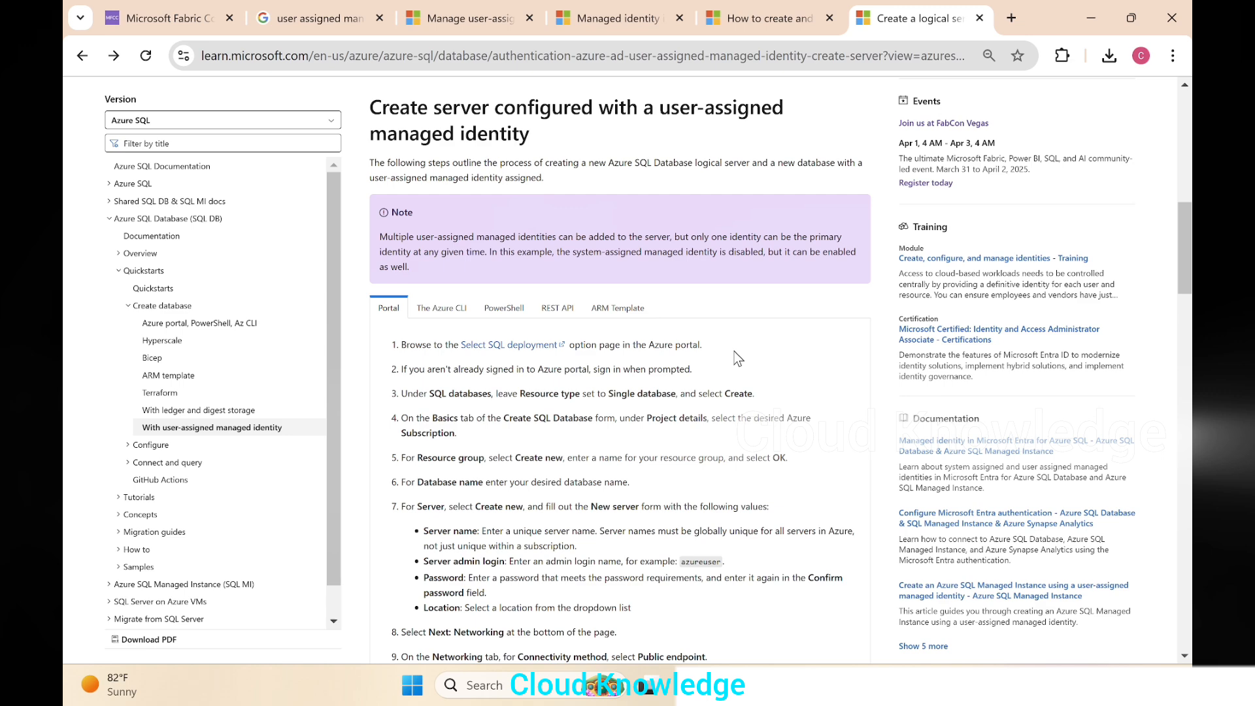
scroll(725, 353, down, 1)
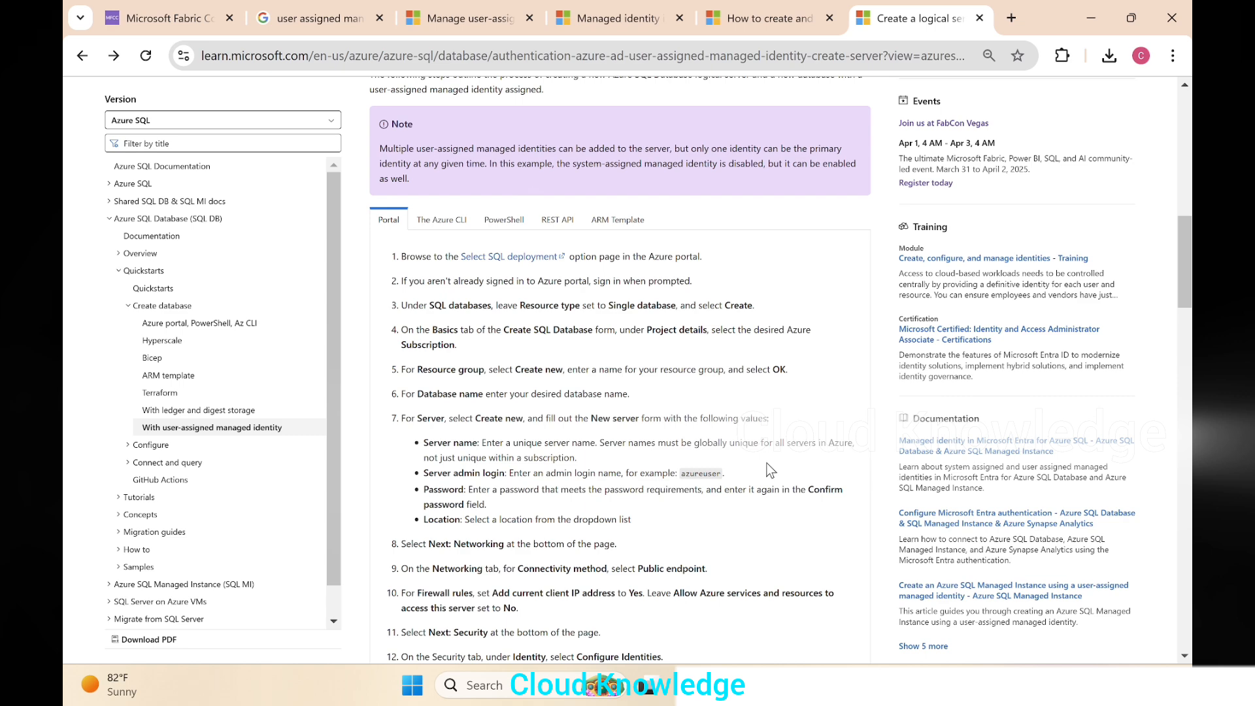
scroll(752, 477, up, 15)
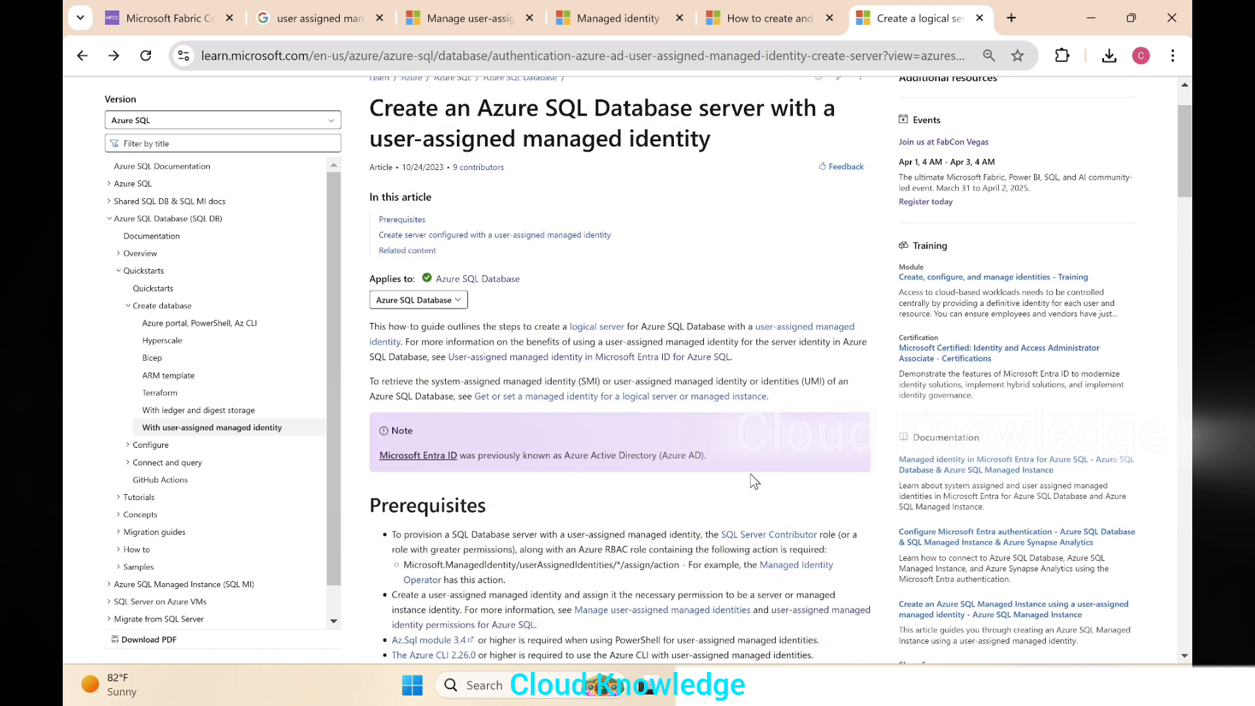
Open the linked article on user-assigned managed identity in Microsoft Entra ID for Azure SQL in a new tab and view it
right_click(487, 367)
click(551, 385)
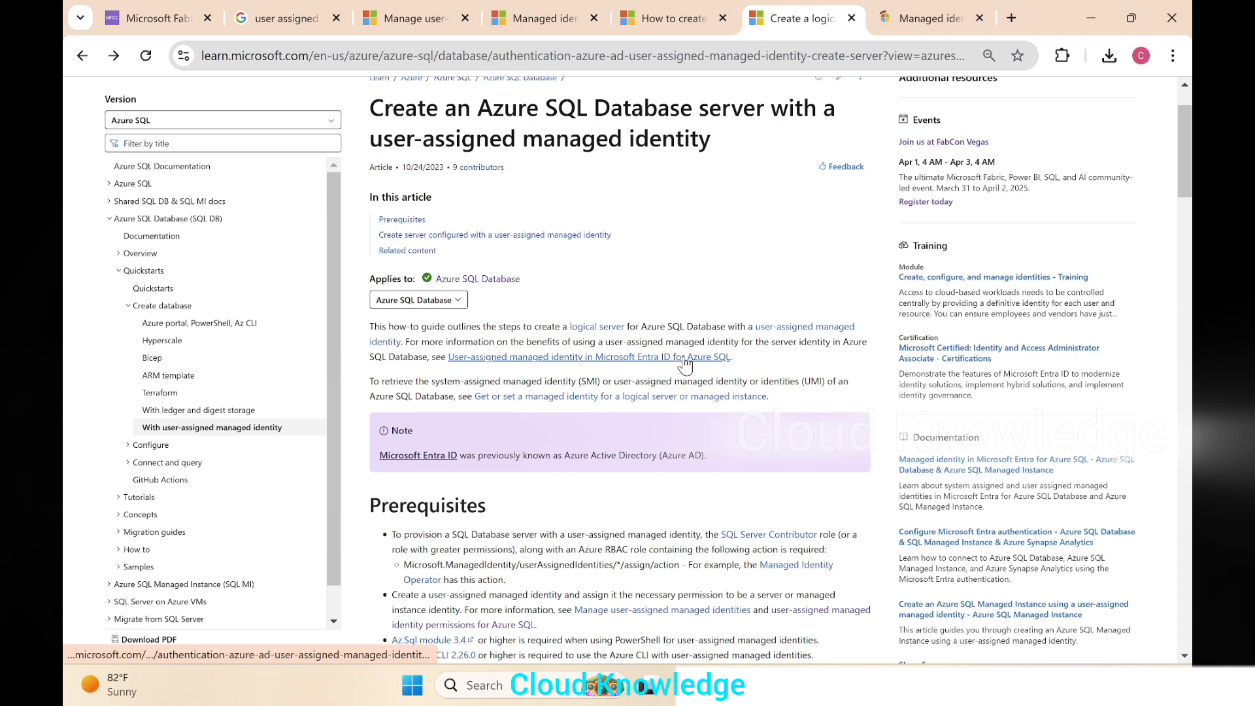
click(941, 9)
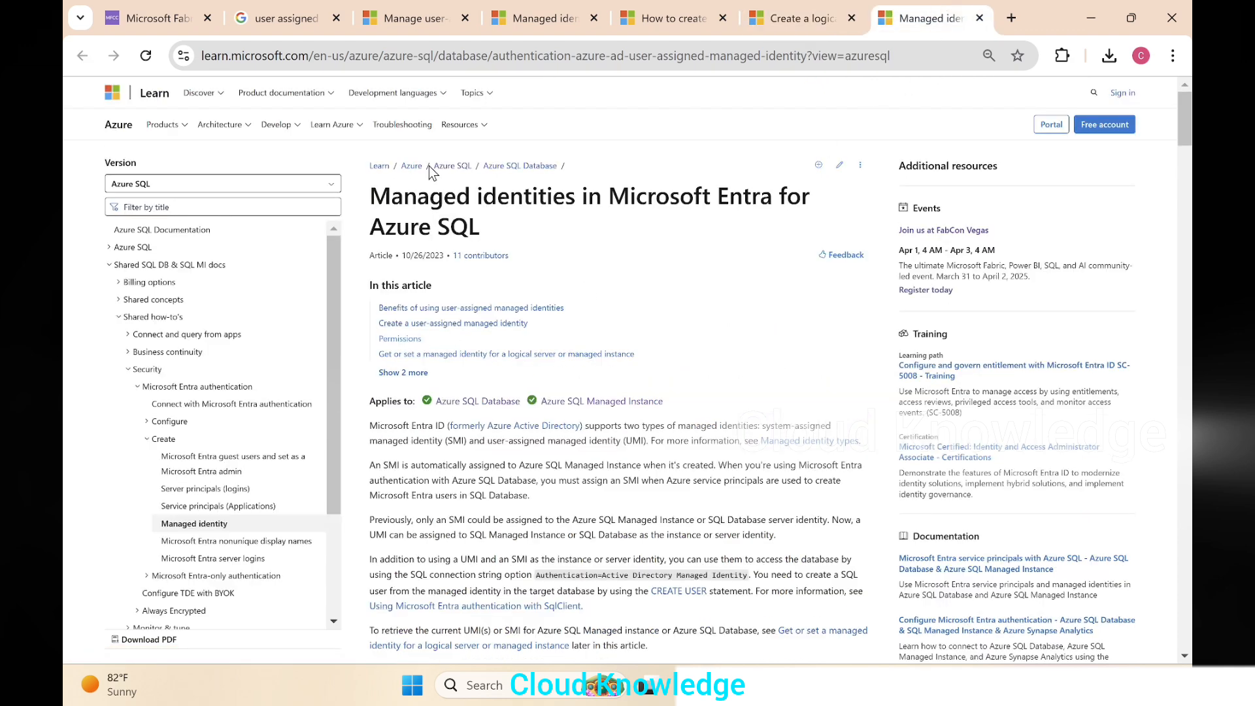
scroll(690, 402, down, 1)
scroll(687, 399, up, 1)
Return to the server-creation article and examine the section on creating a server configured with a user-assigned managed identity
click(804, 22)
click(918, 22)
click(814, 26)
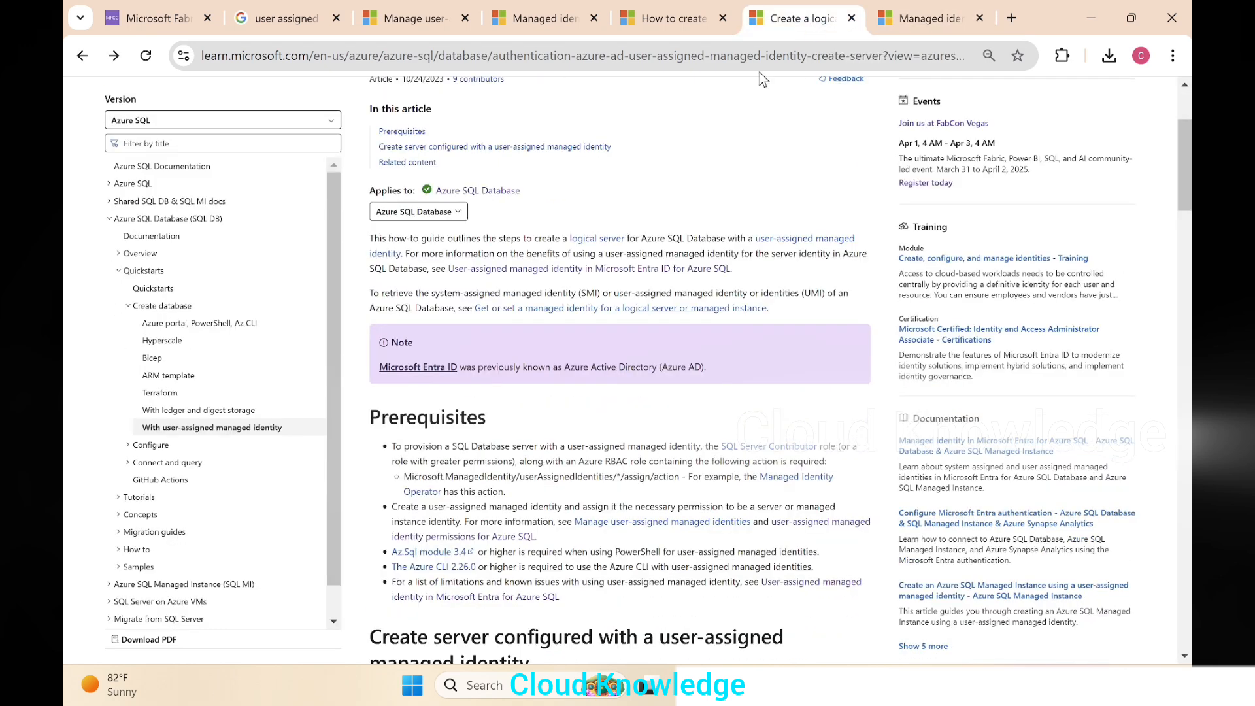
scroll(680, 457, down, 3)
scroll(681, 469, down, 4)
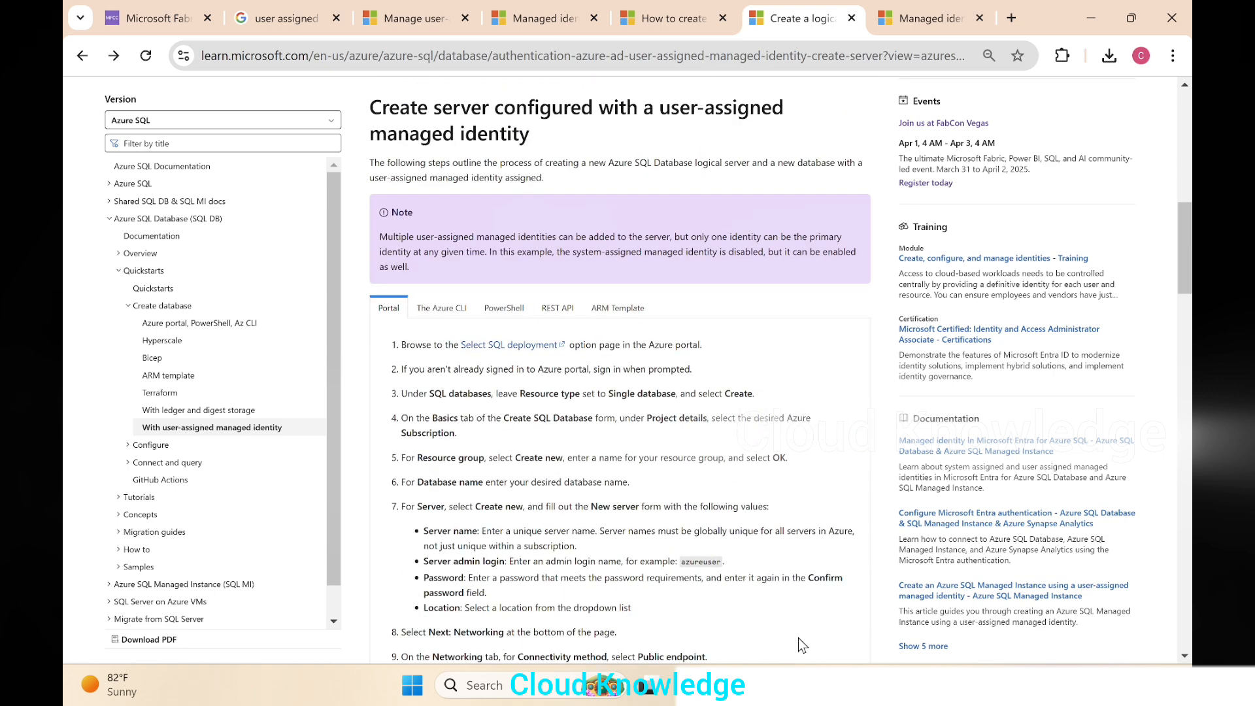
Switch to the Azure portal, search the Marketplace for "sql database" and start creating a Microsoft SQL Database
mouse_move(921, 686)
click(782, 625)
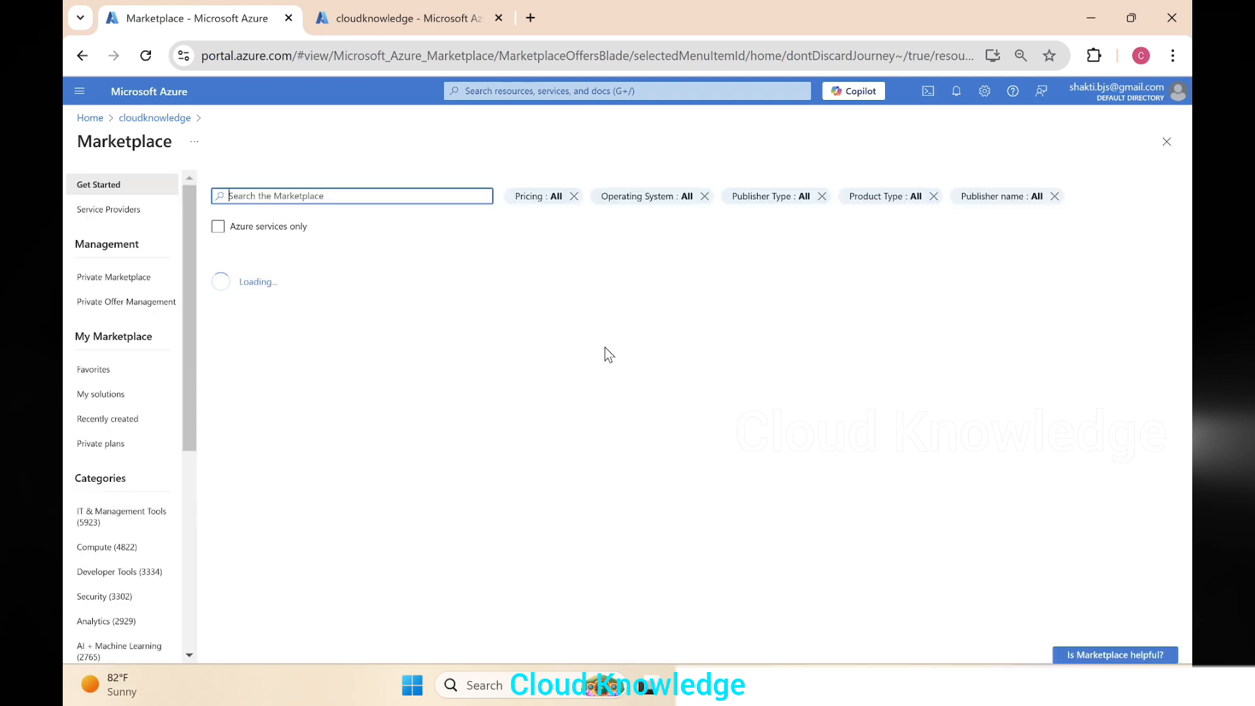
text(sql dat)
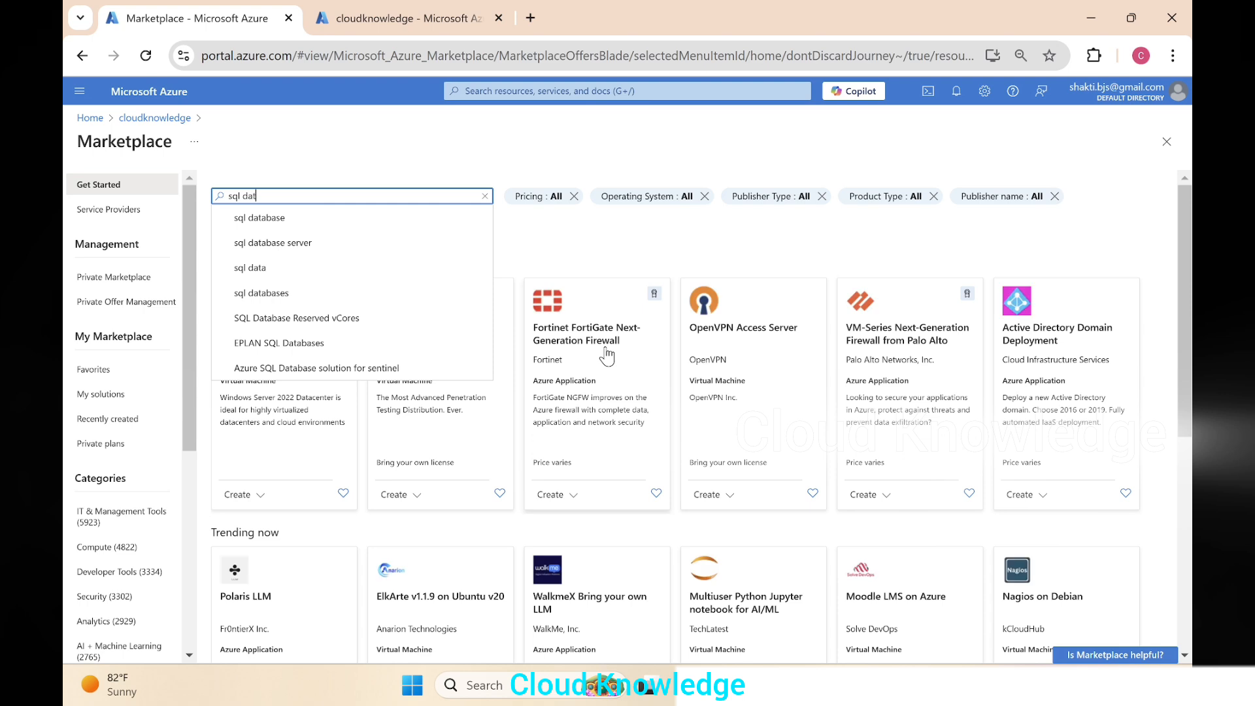
text(abase)
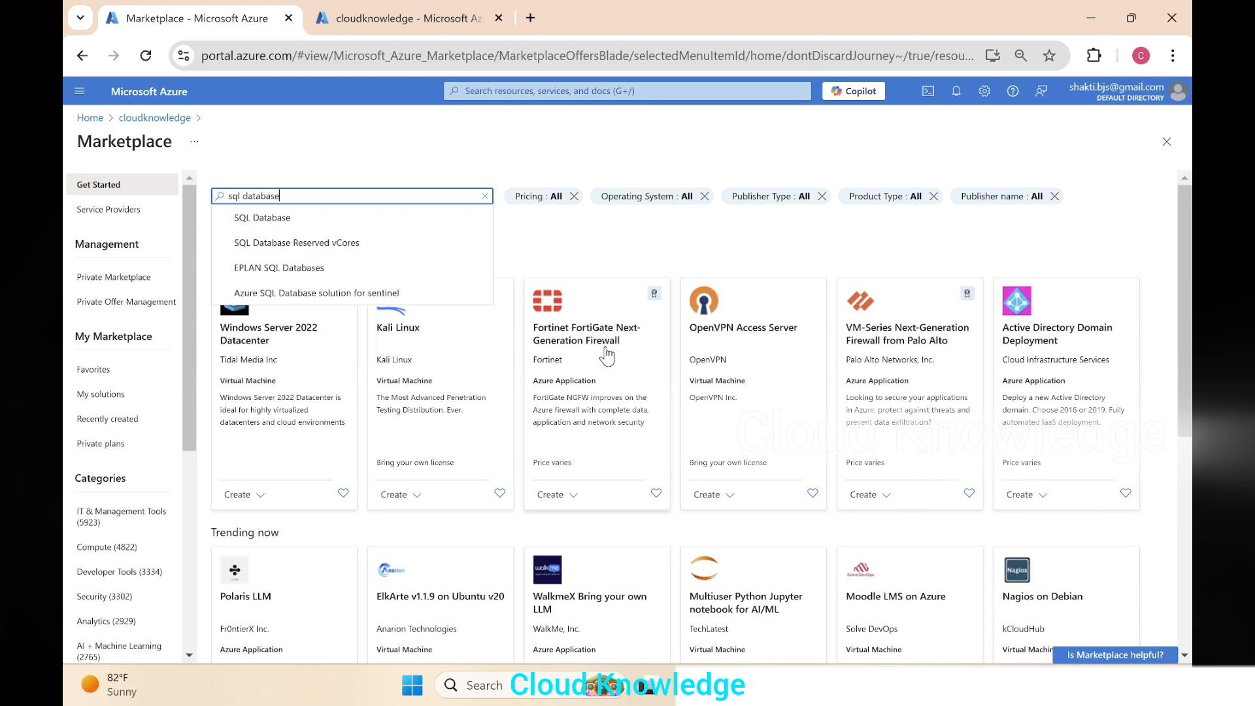
key(Return)
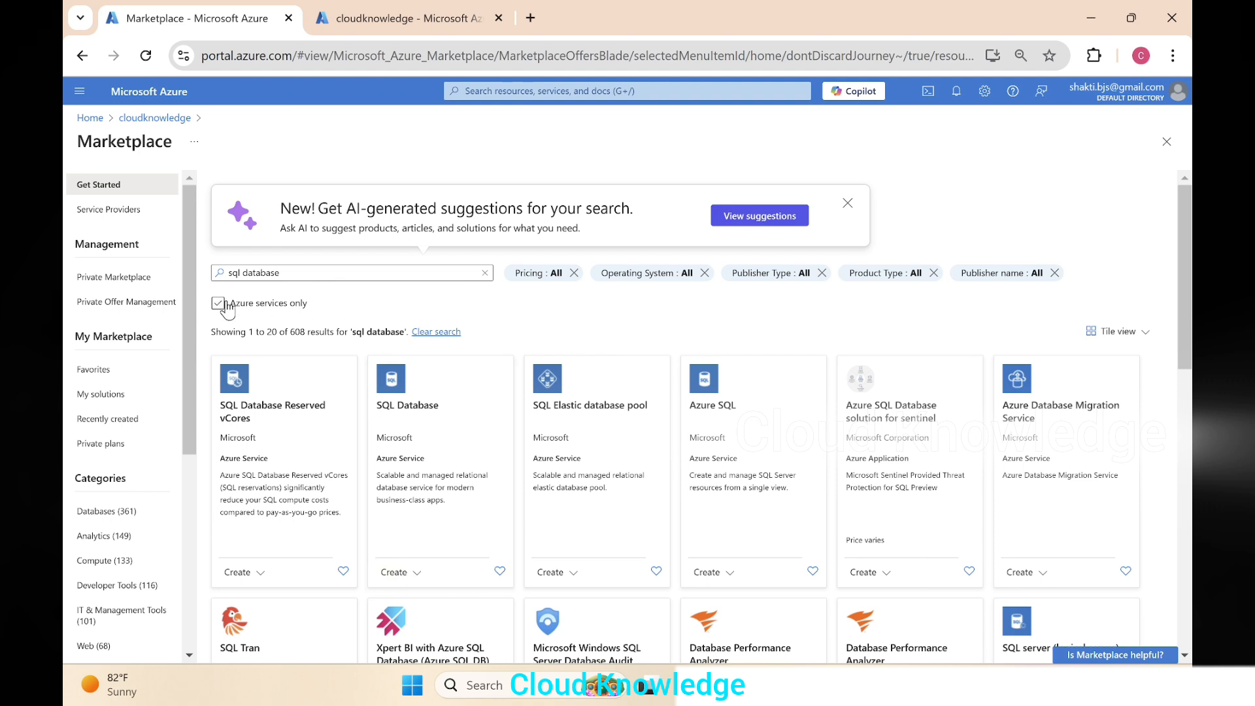
click(398, 572)
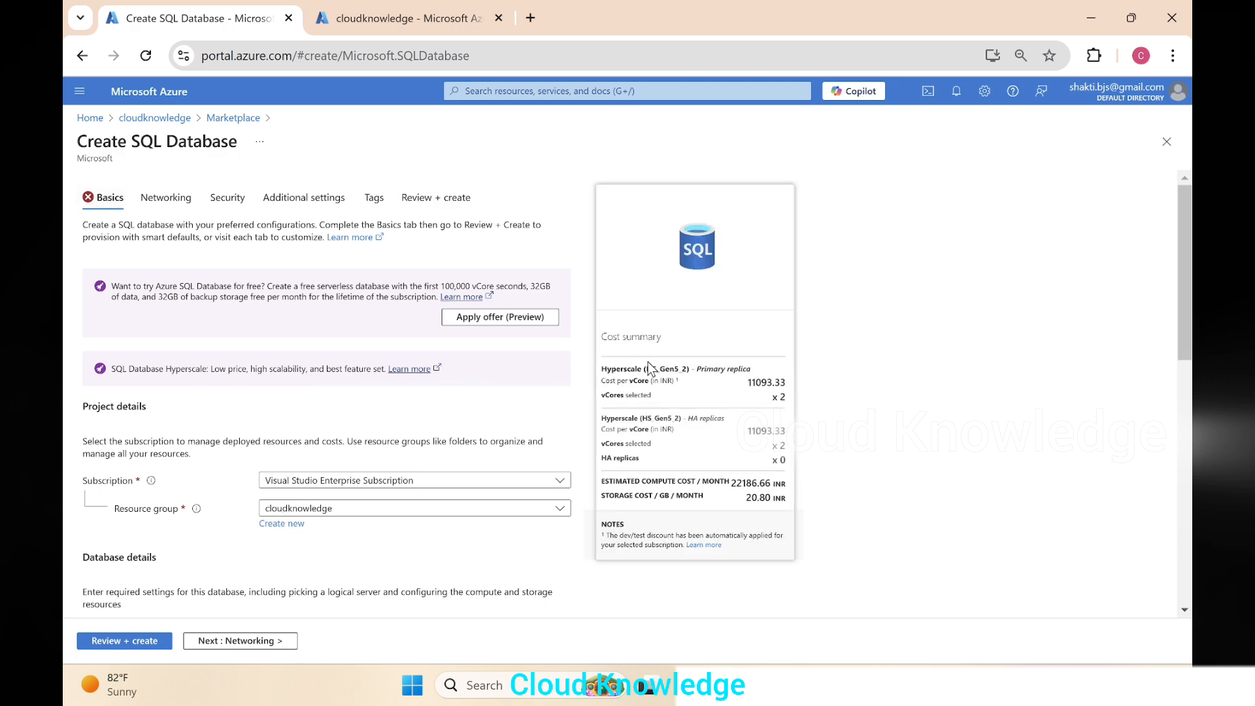
Switch to the Microsoft Learn article and examine its portal instructions from the basics through configuring identities
key(alt+Tab)
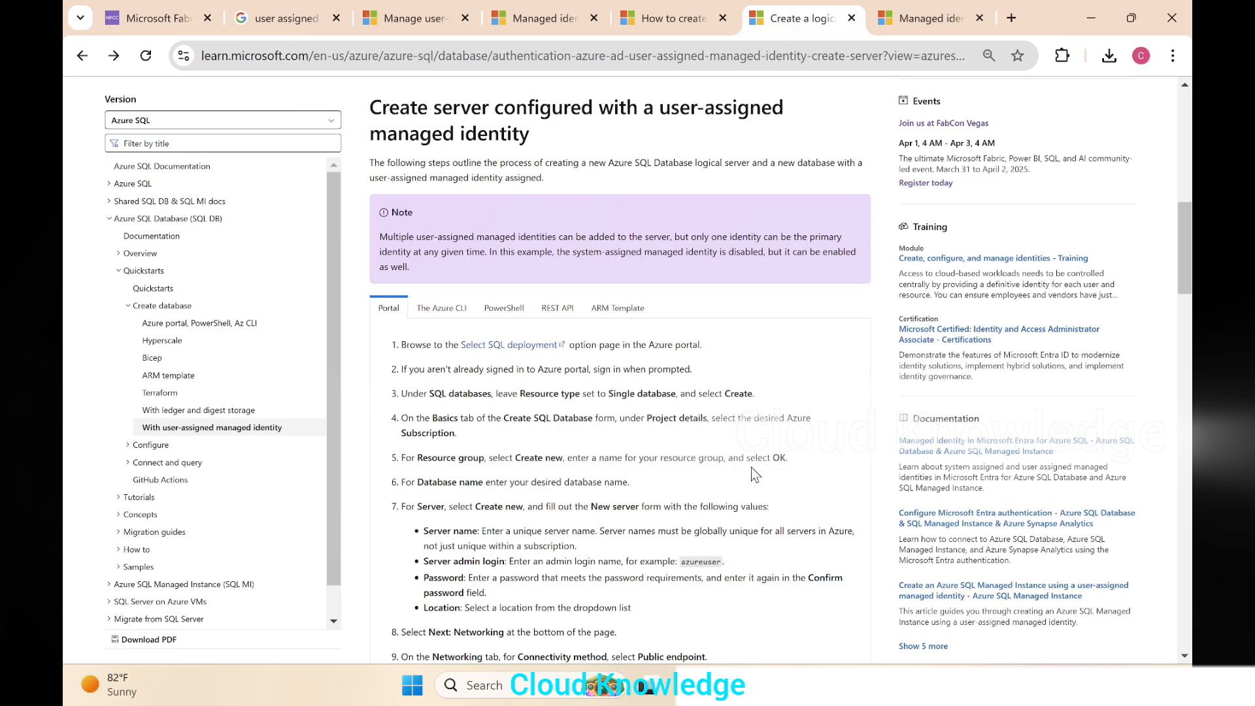
scroll(745, 460, down, 2)
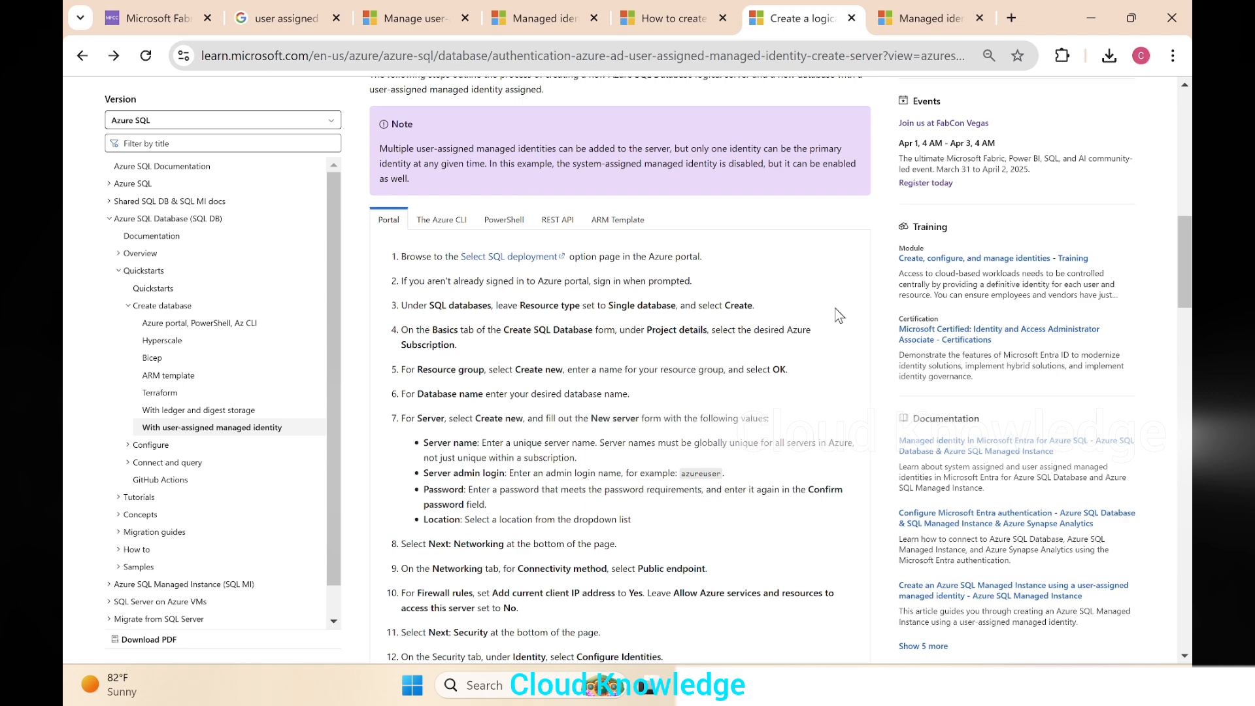
scroll(688, 352, down, 1)
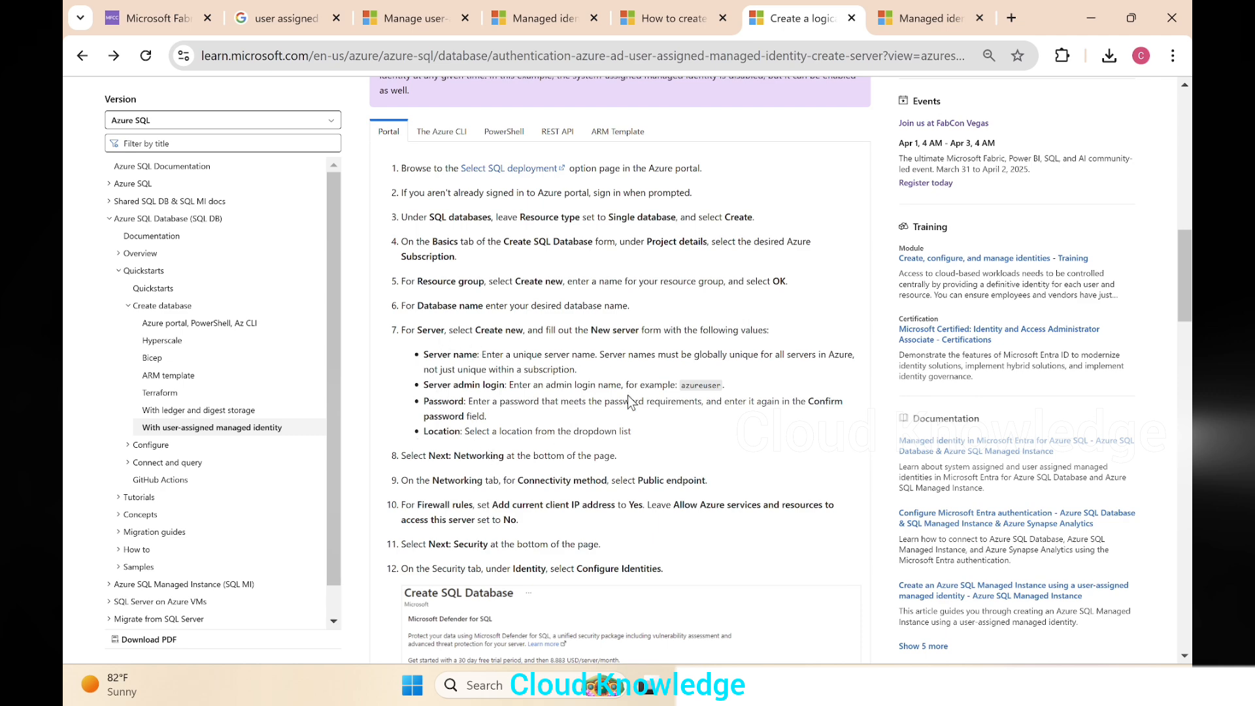
scroll(594, 411, down, 1)
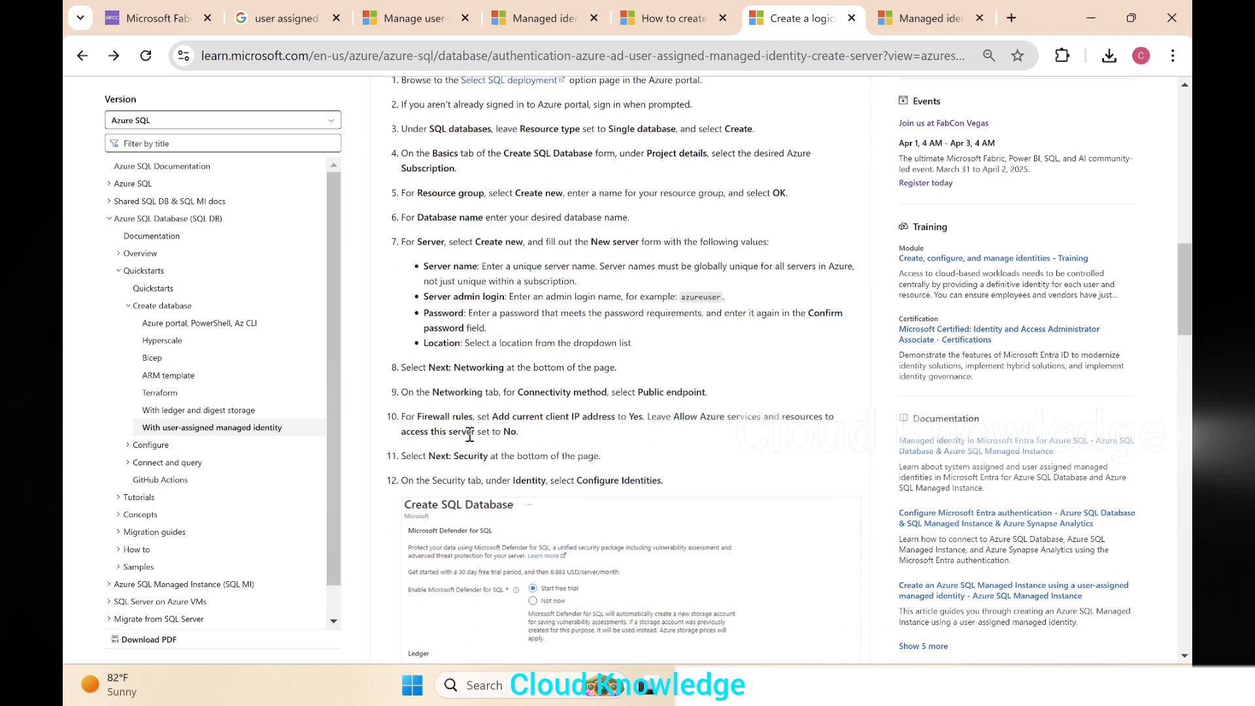
scroll(629, 468, down, 3)
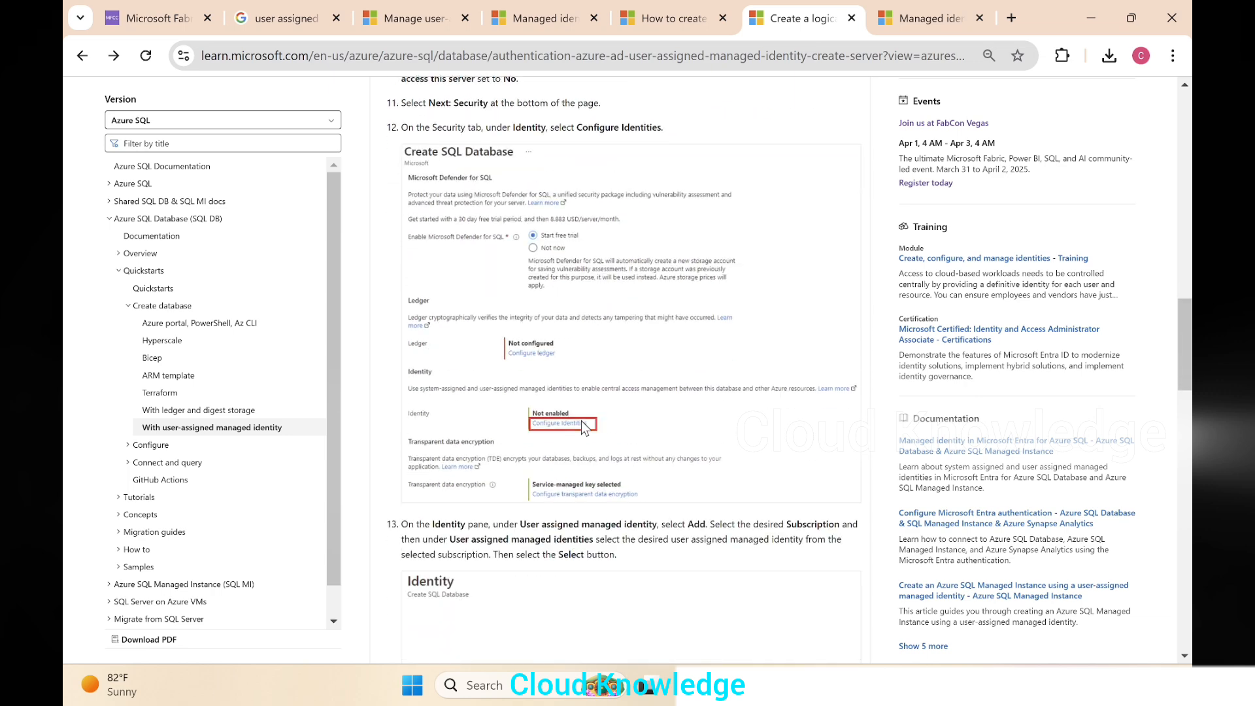
Switch back to the Azure portal and name the new database cksqldbumi
key(alt+Tab)
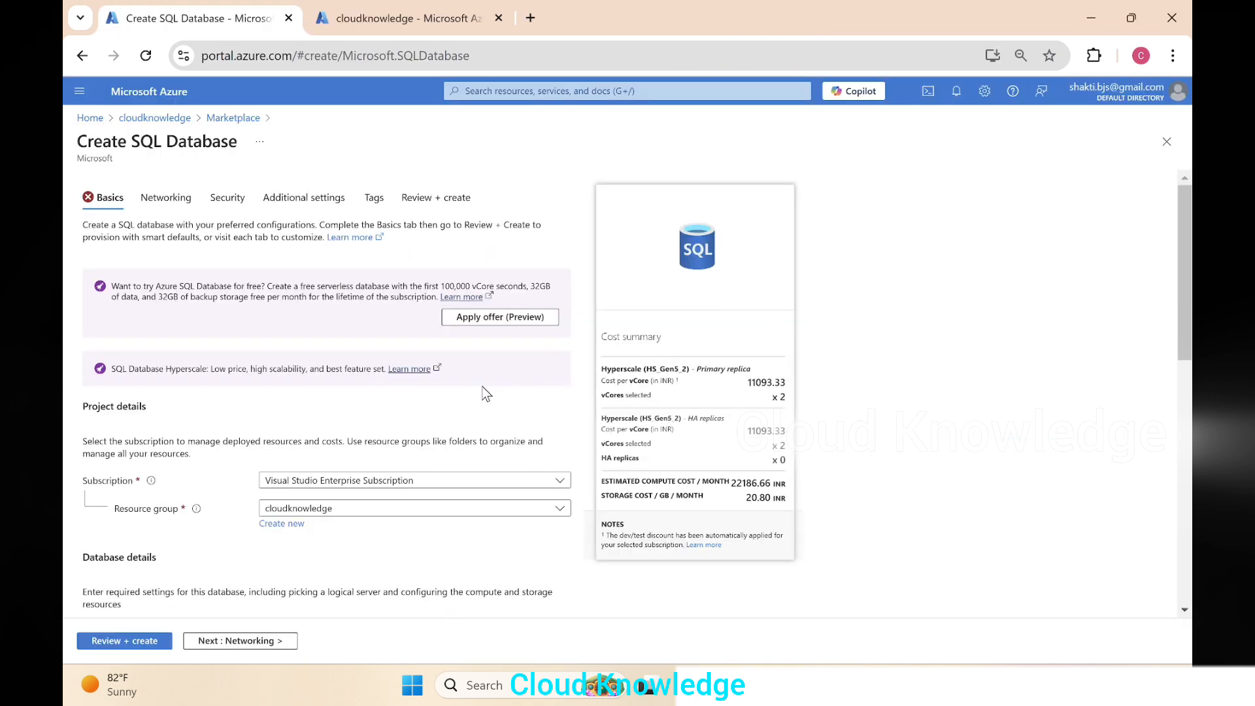
scroll(288, 416, down, 1)
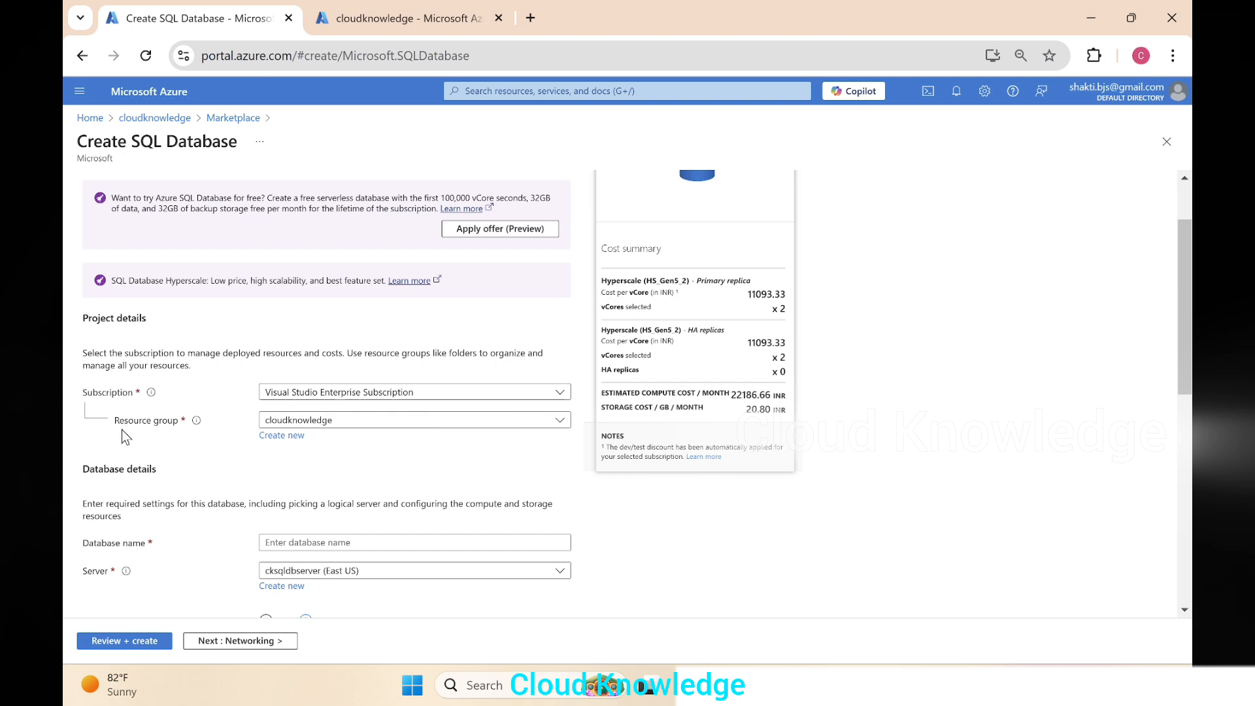
scroll(491, 437, down, 1)
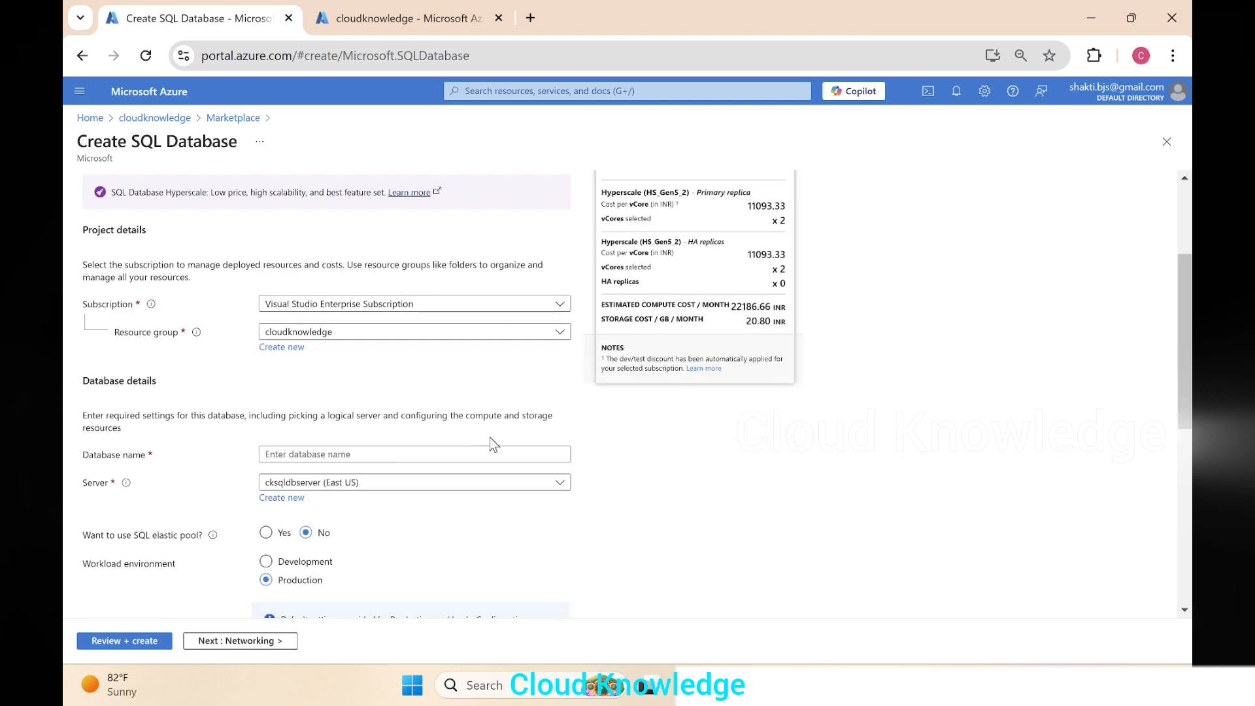
click(307, 454)
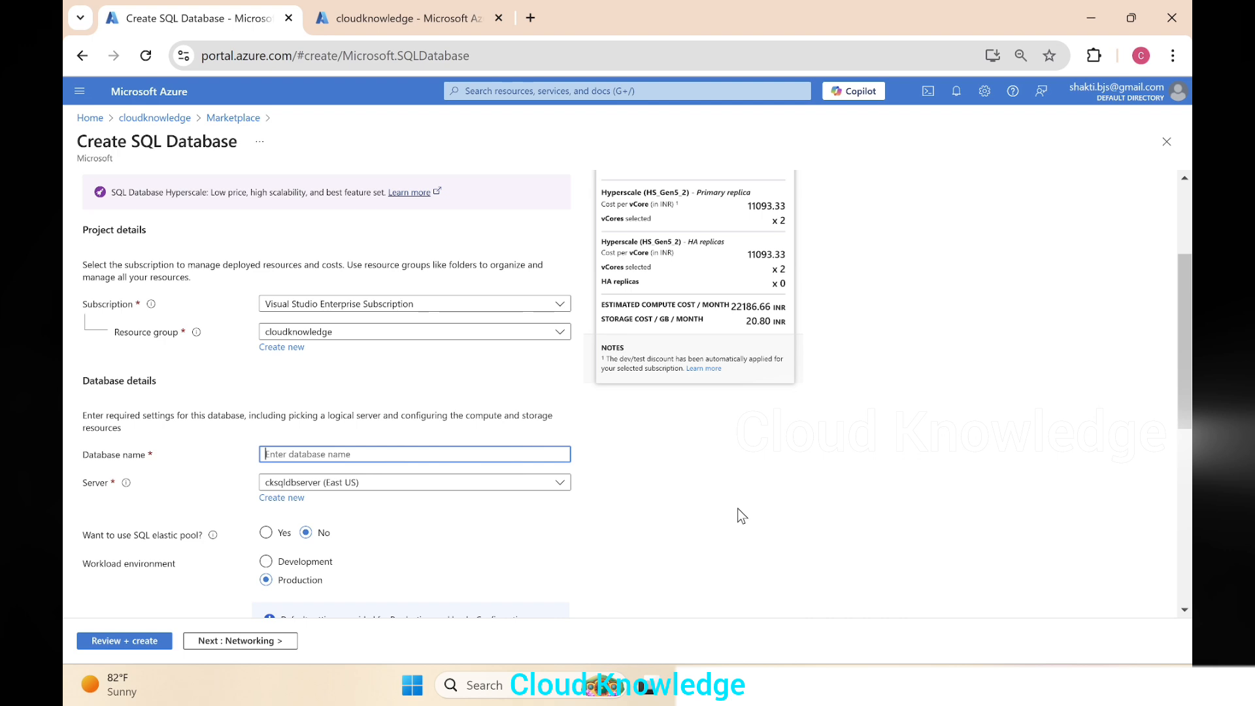
text(cksqldb)
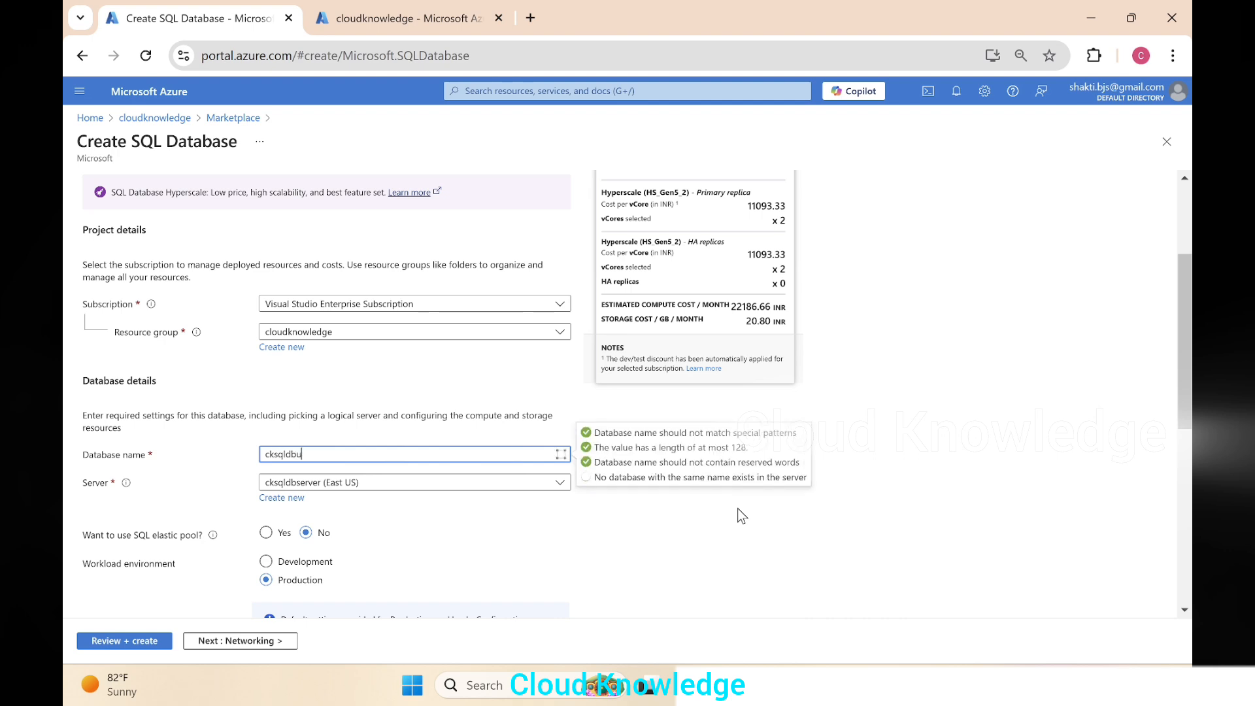
text(umi)
Start creating a new server for the database and name it cksqldbumiserver
click(282, 498)
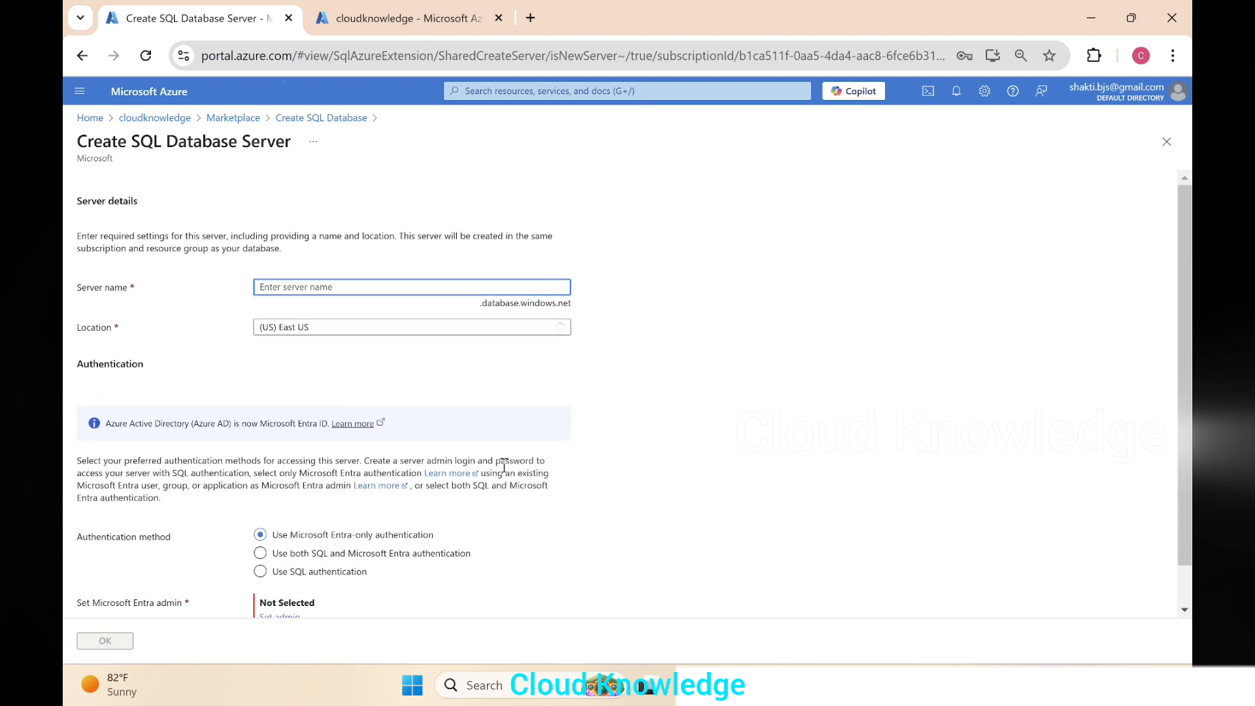
text(ck)
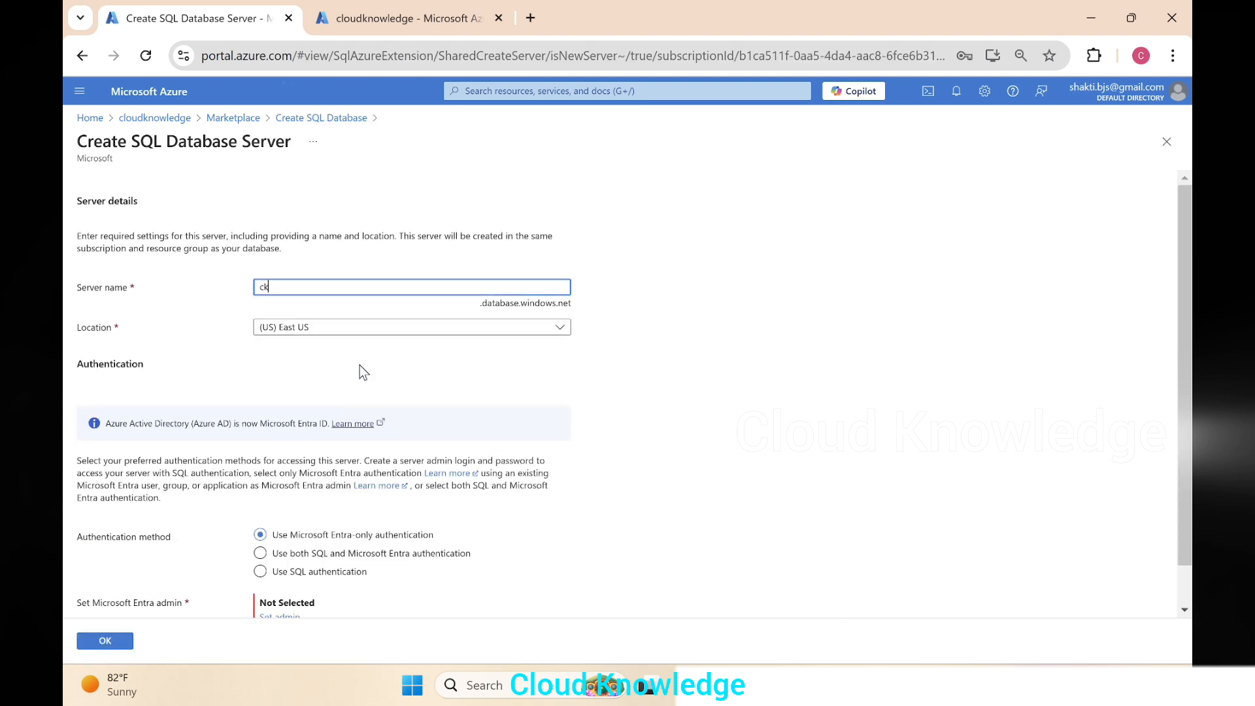
text(sqldbum)
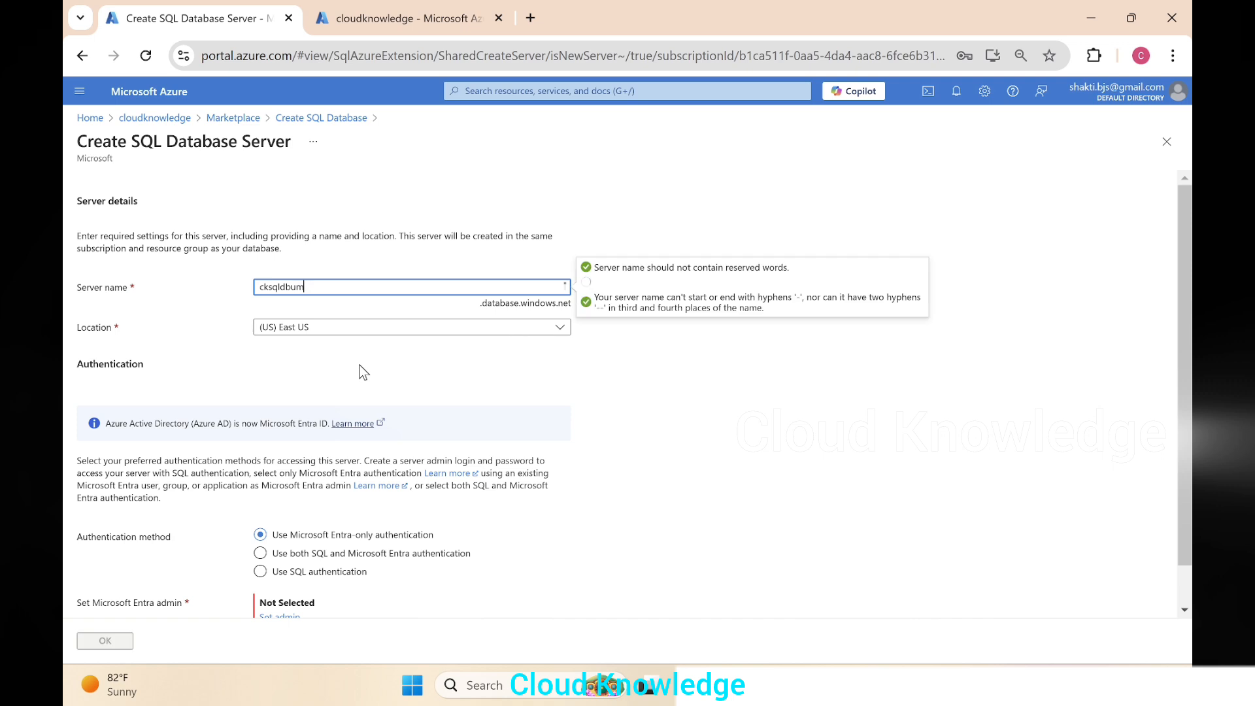
text(iserver)
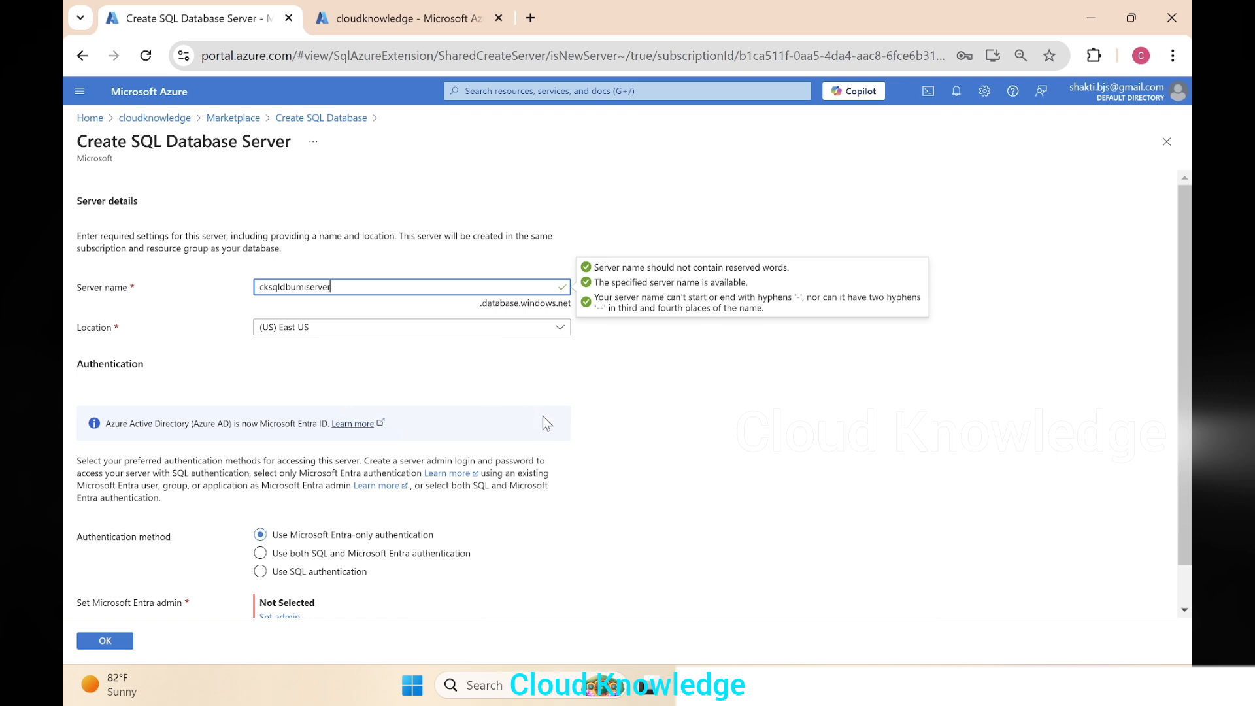
Set the server to use both SQL and Microsoft Entra authentication and assign the listed user account as Microsoft Entra admin
scroll(543, 417, down, 1)
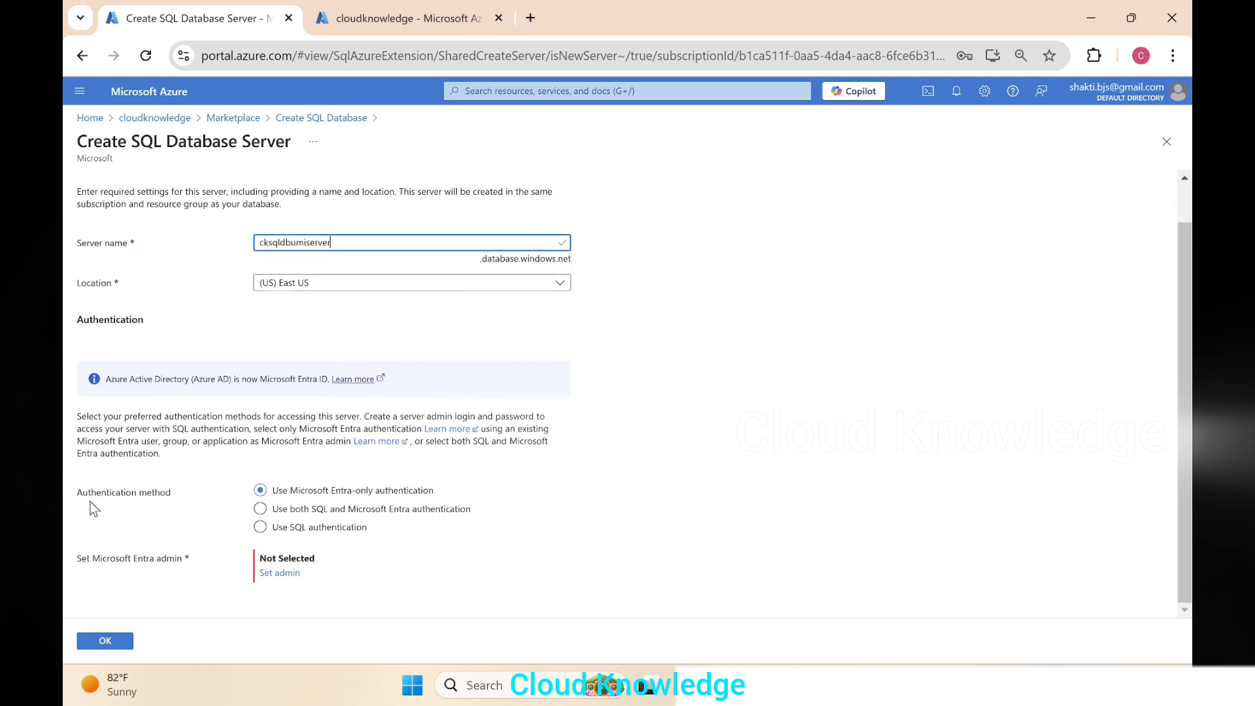
click(291, 509)
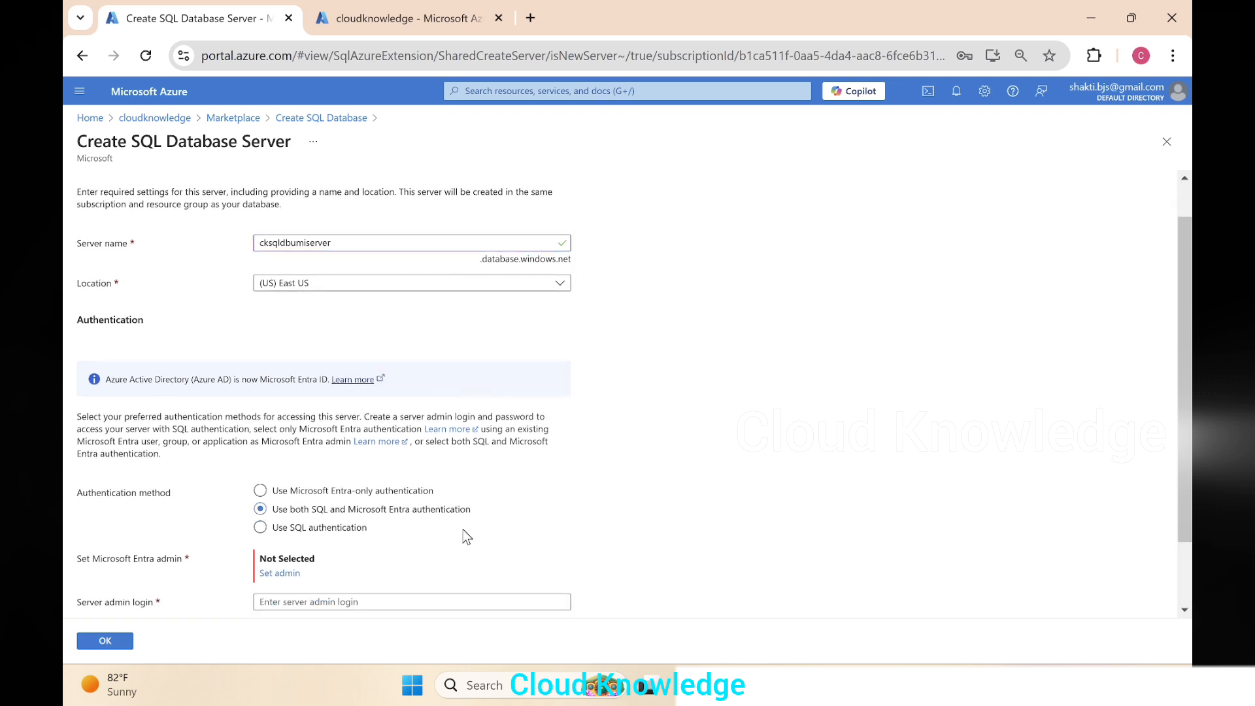
scroll(463, 530, down, 2)
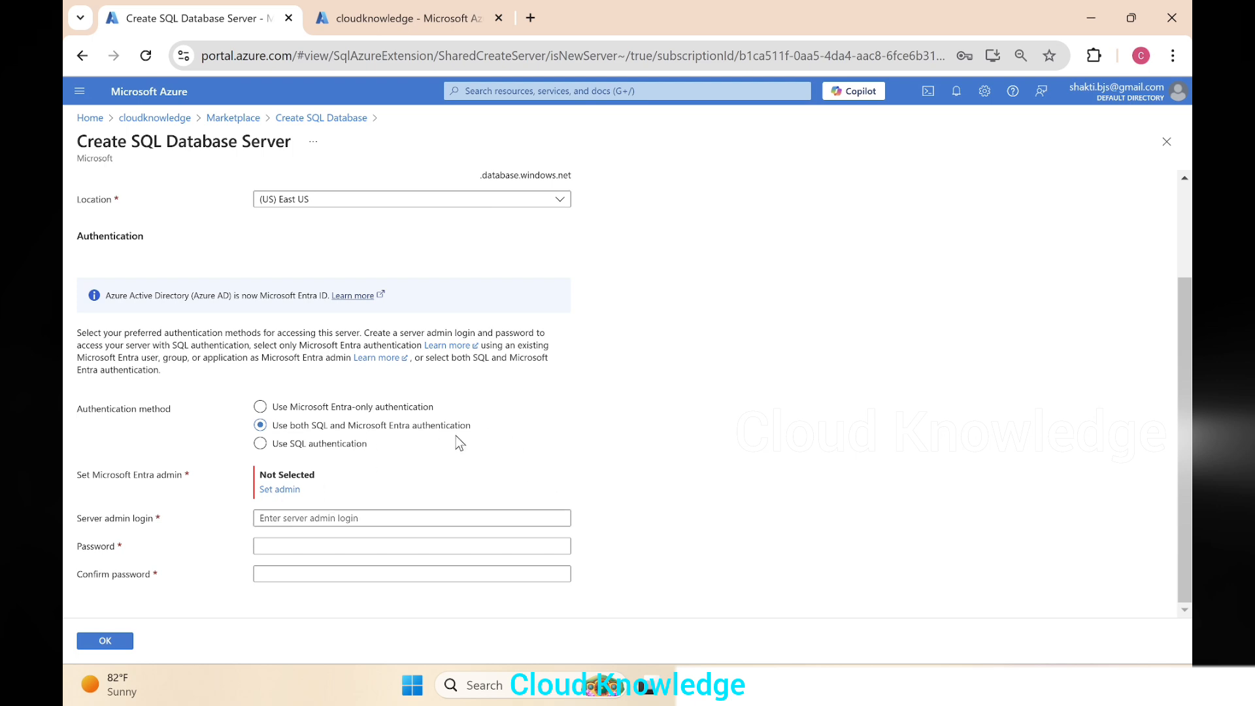
click(272, 490)
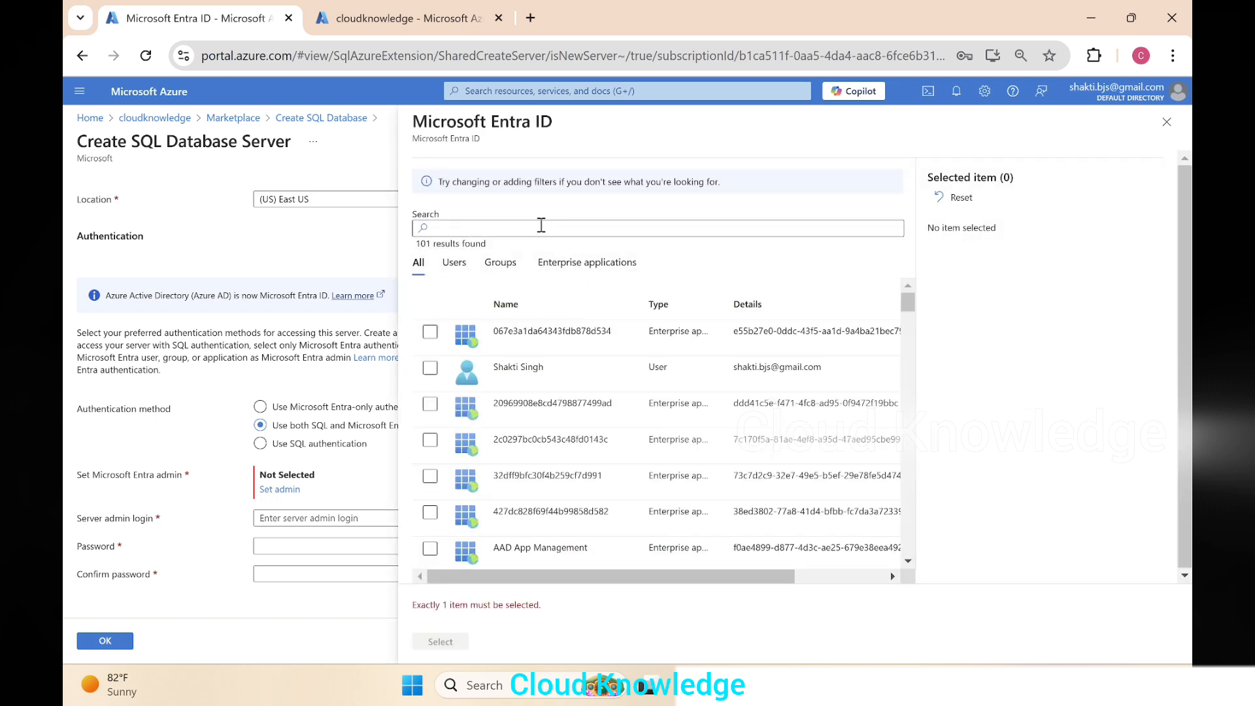
click(538, 363)
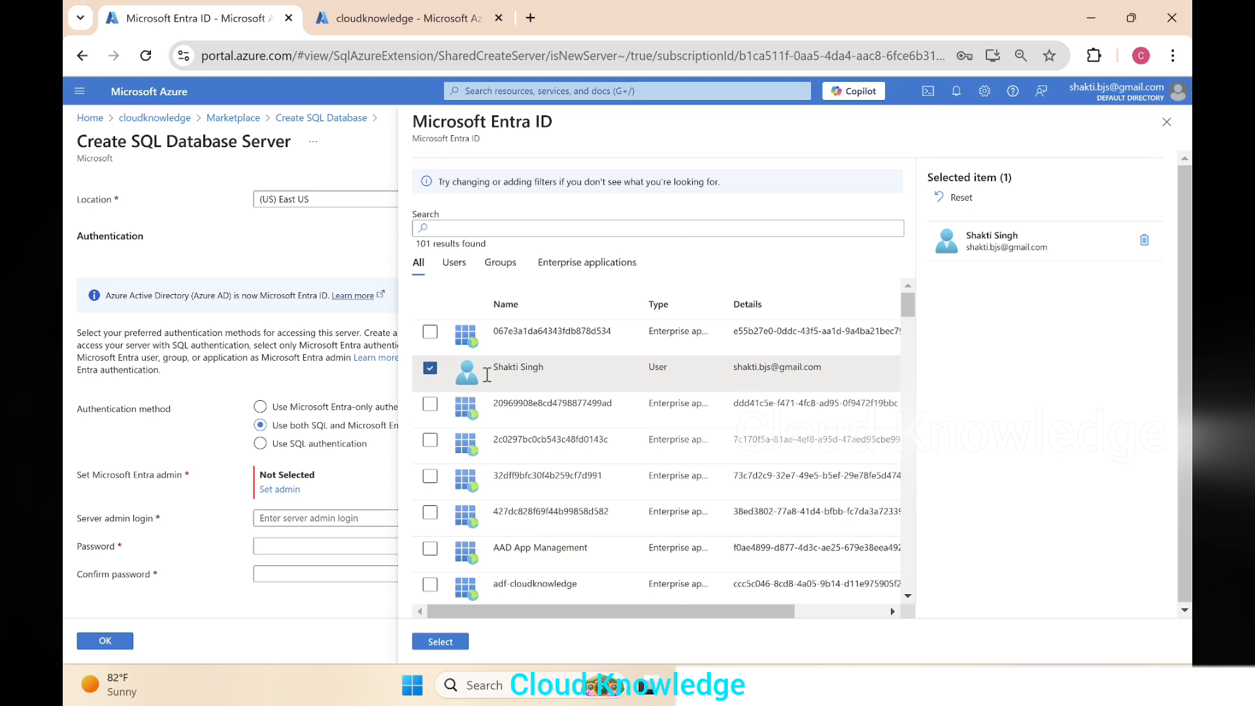
click(443, 642)
Set the new server's admin login to cksqldbumi
click(290, 532)
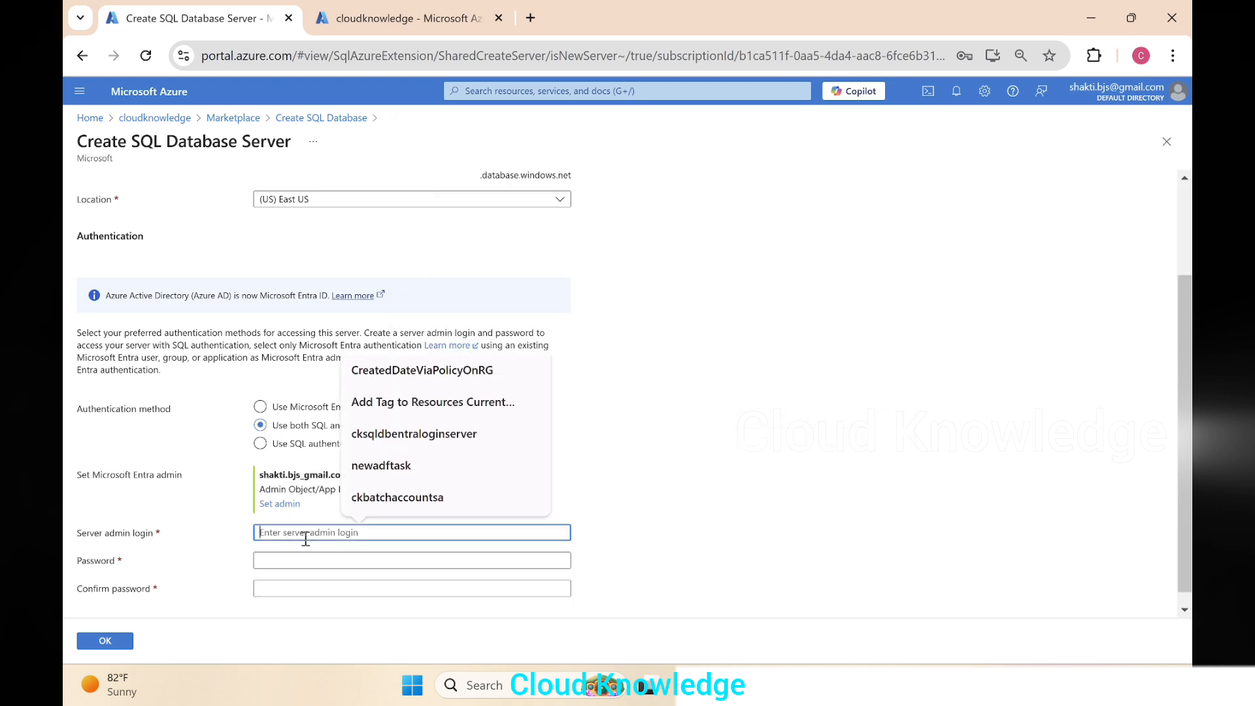
text(ckql)
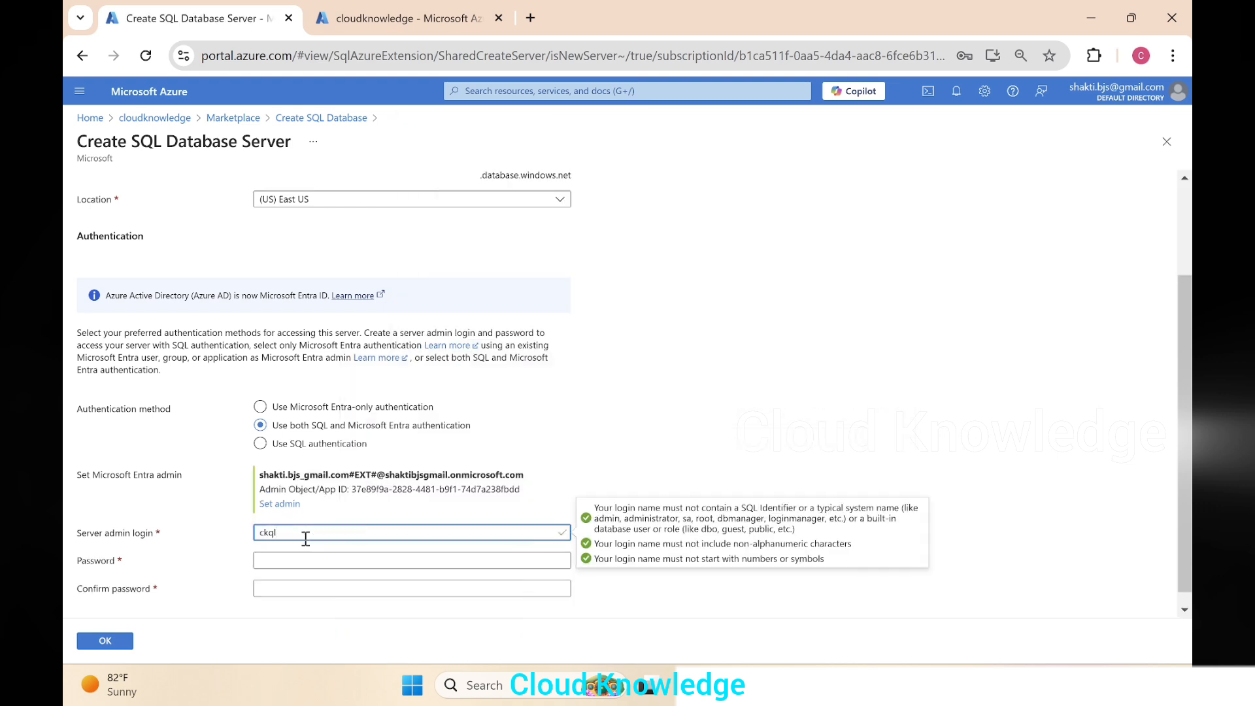
text(db)
key(BackSpace)
key(BackSpace)
key(BackSpace)
key(BackSpace)
text(sqld)
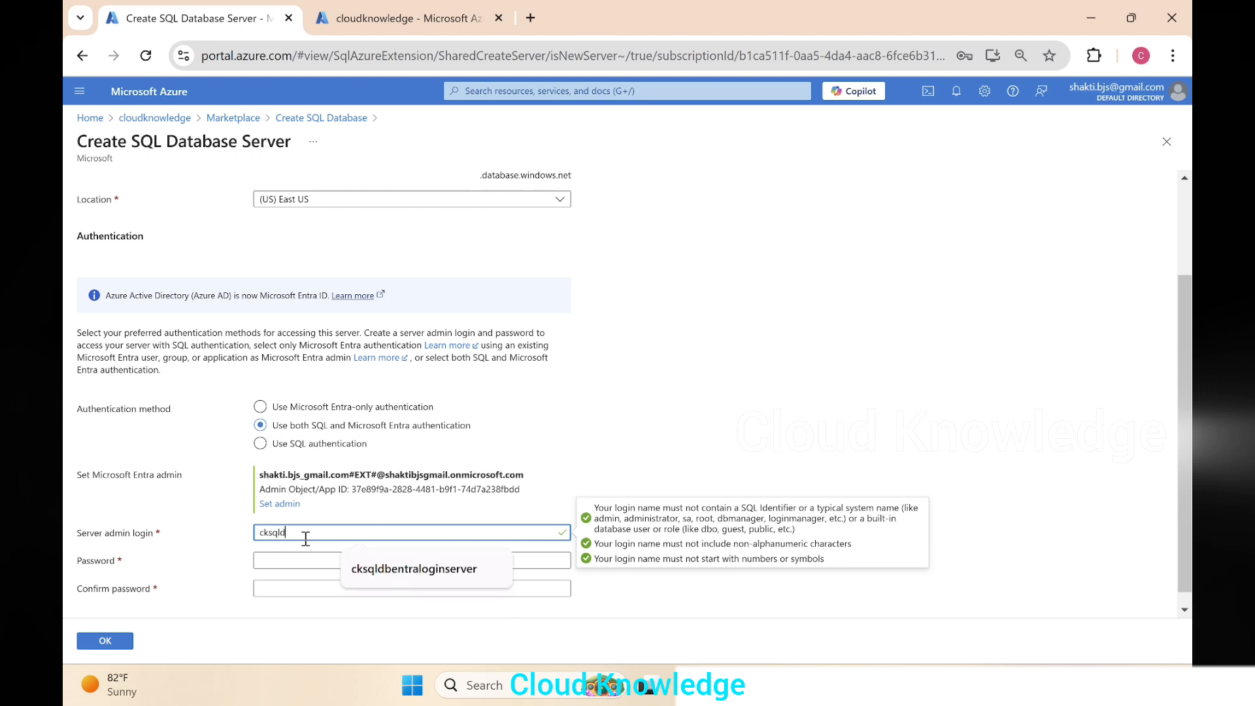
text(bumi)
key(Tab)
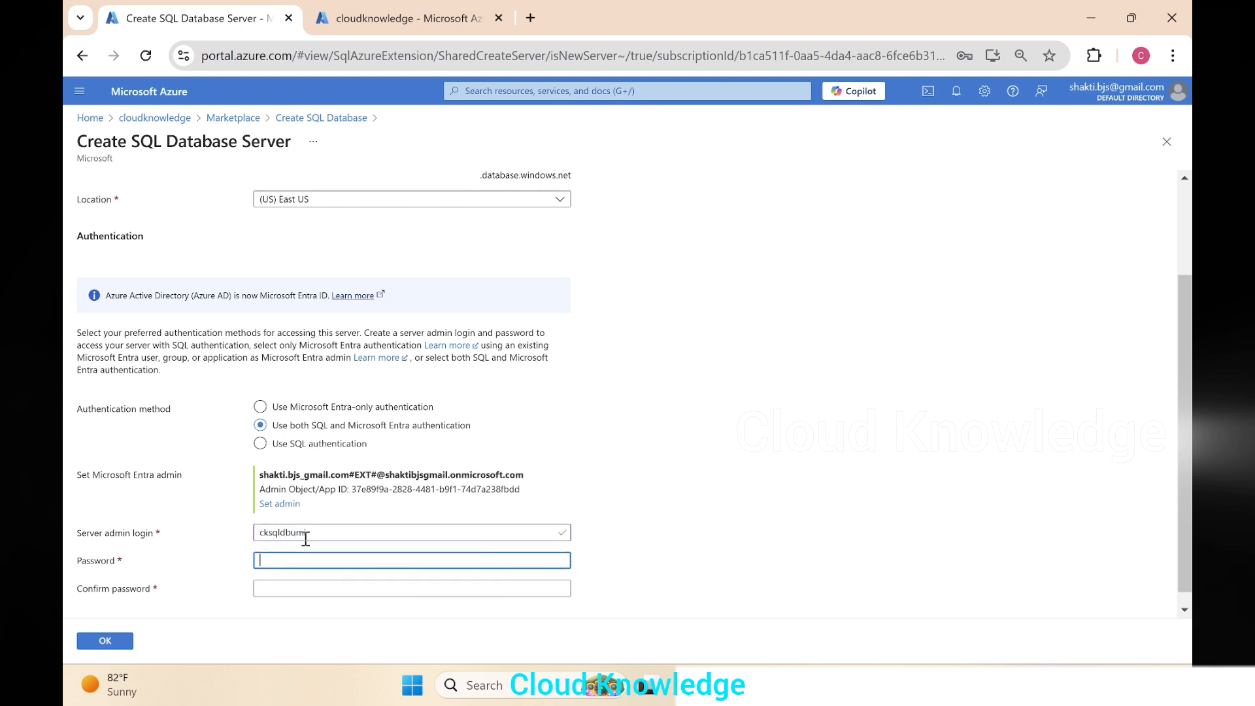
Enter and confirm the server admin password, accept the new server's settings, and decline saving the password in the browser
text(******)
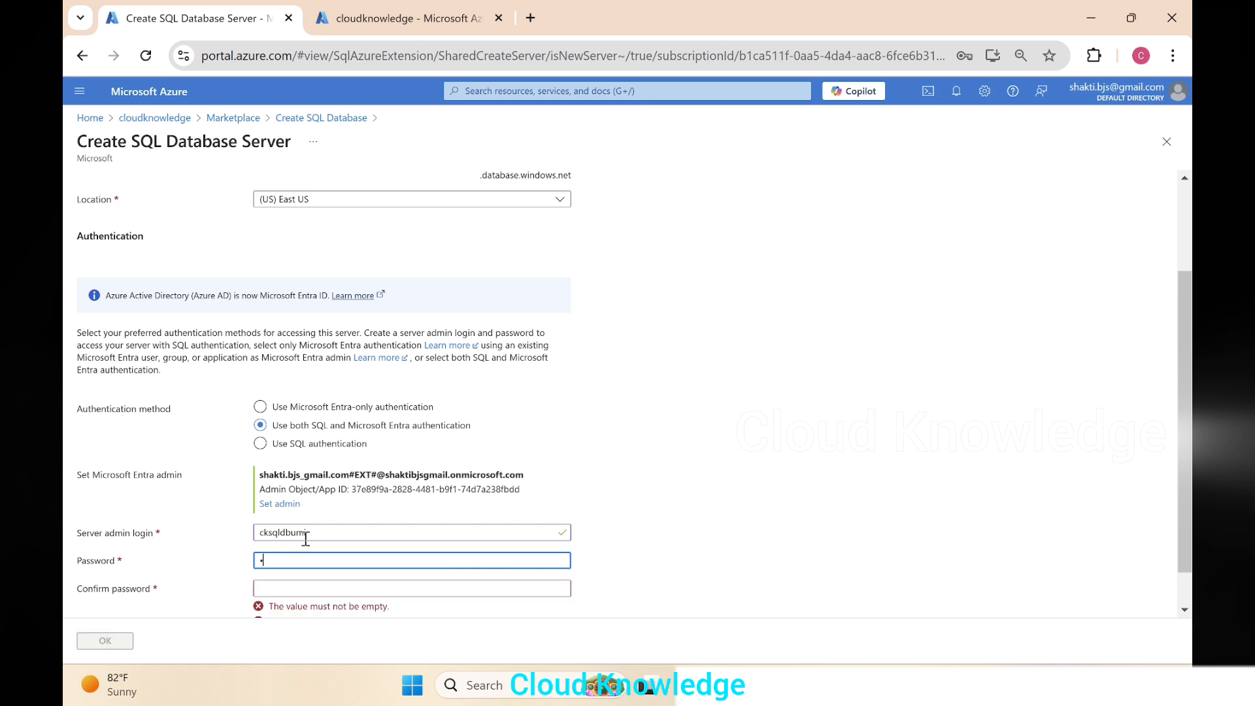
text(*****)
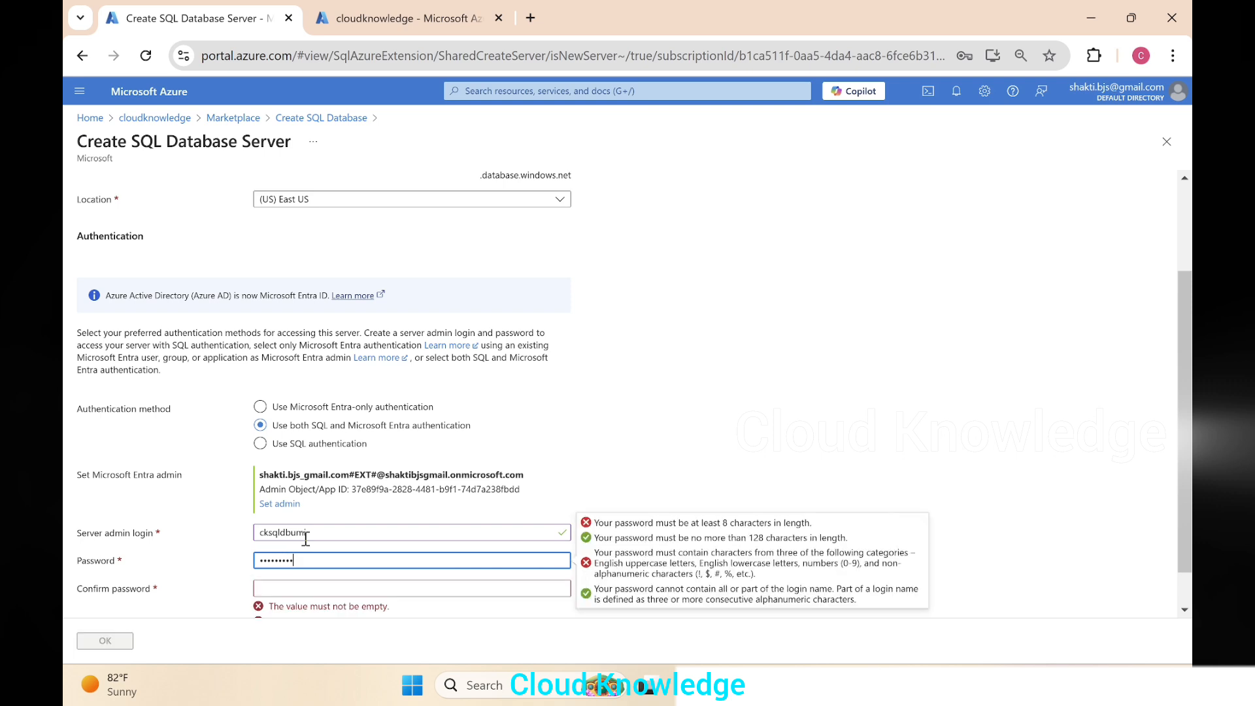
key(Tab)
text(*******)
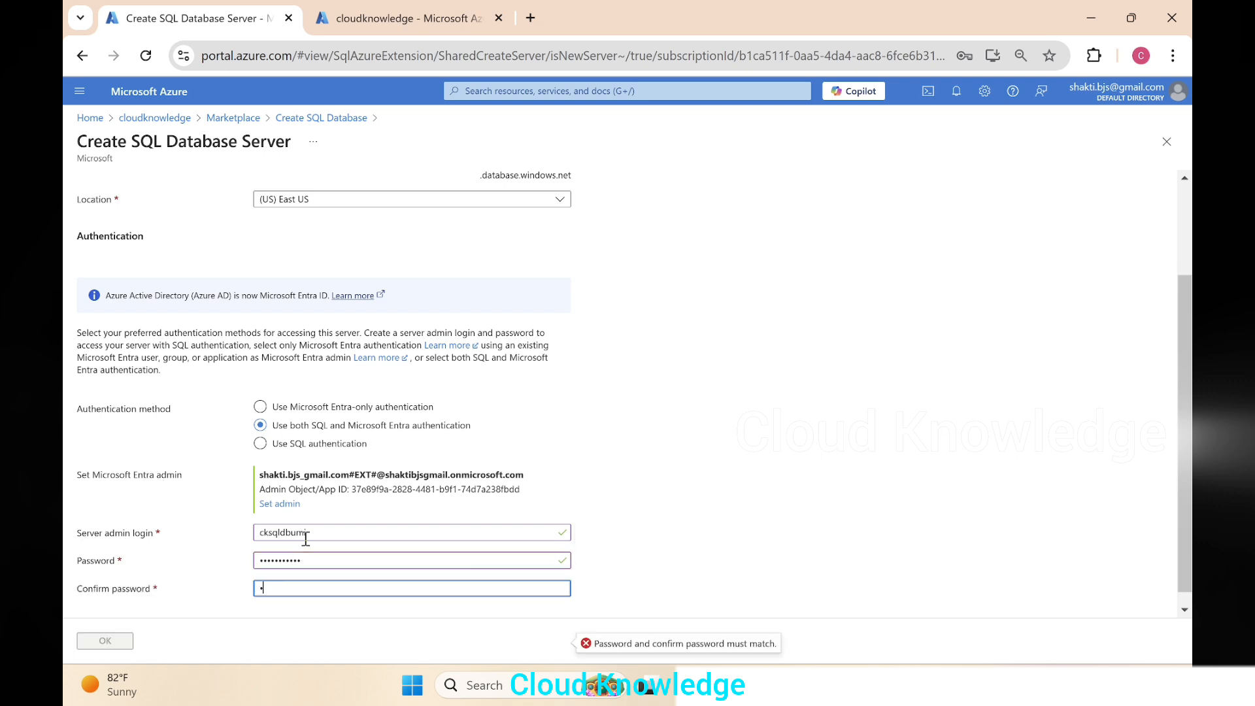
text(****)
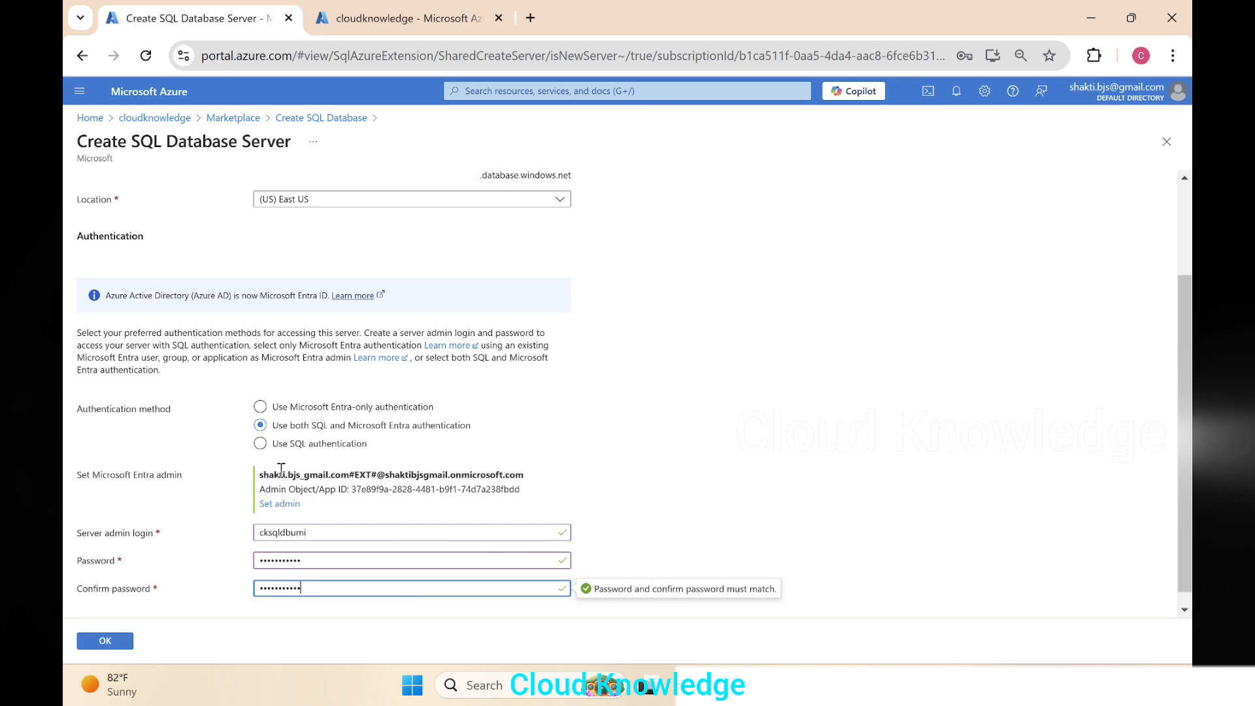
click(105, 640)
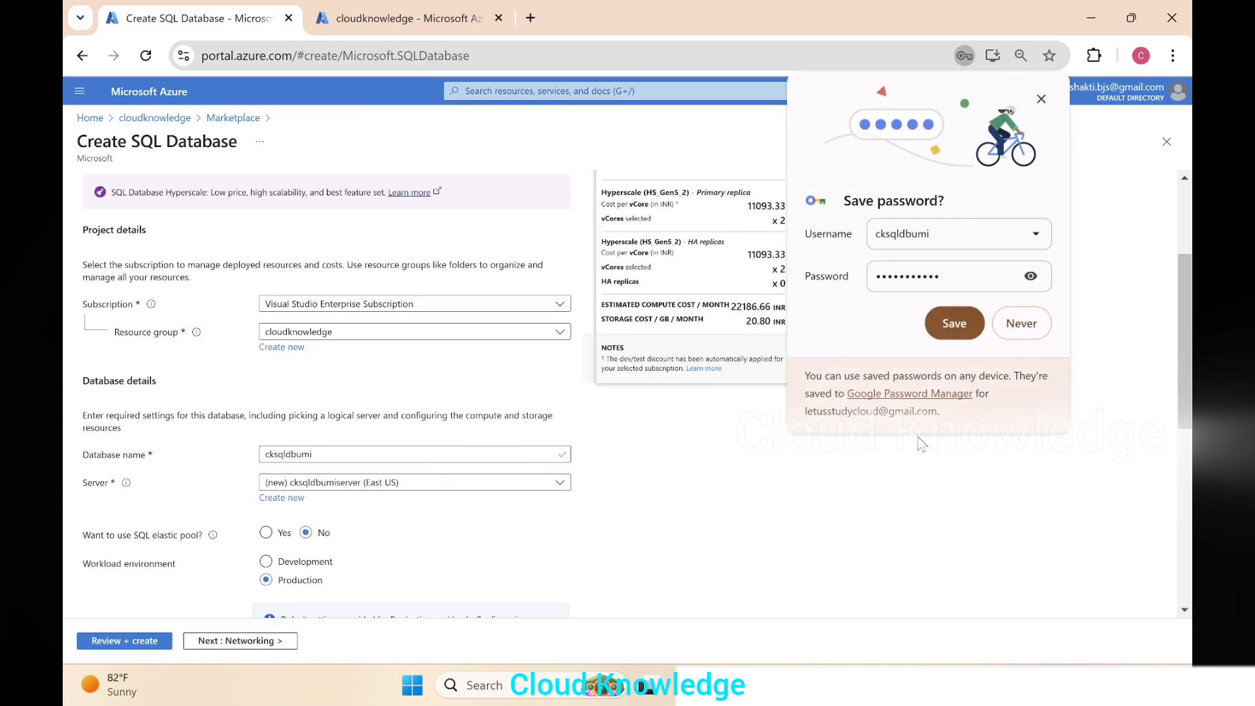
click(1021, 323)
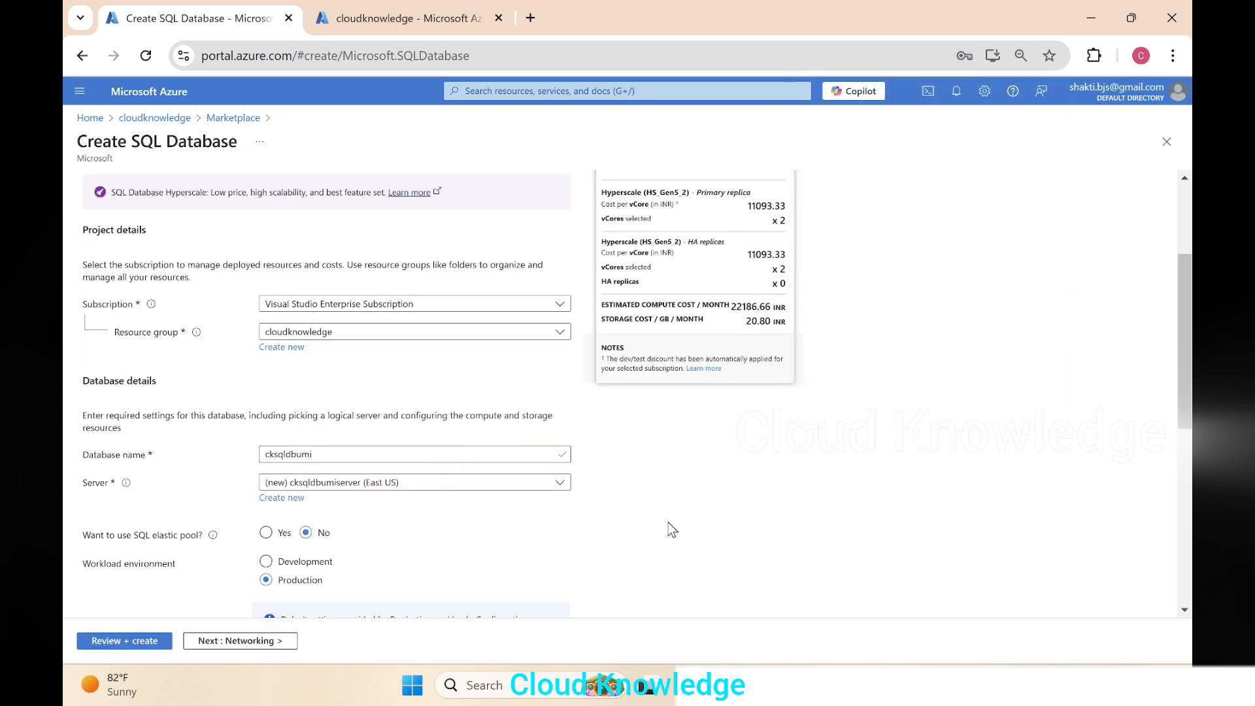
Set the database's workload environment to Development and continue to the networking settings
scroll(628, 498, down, 4)
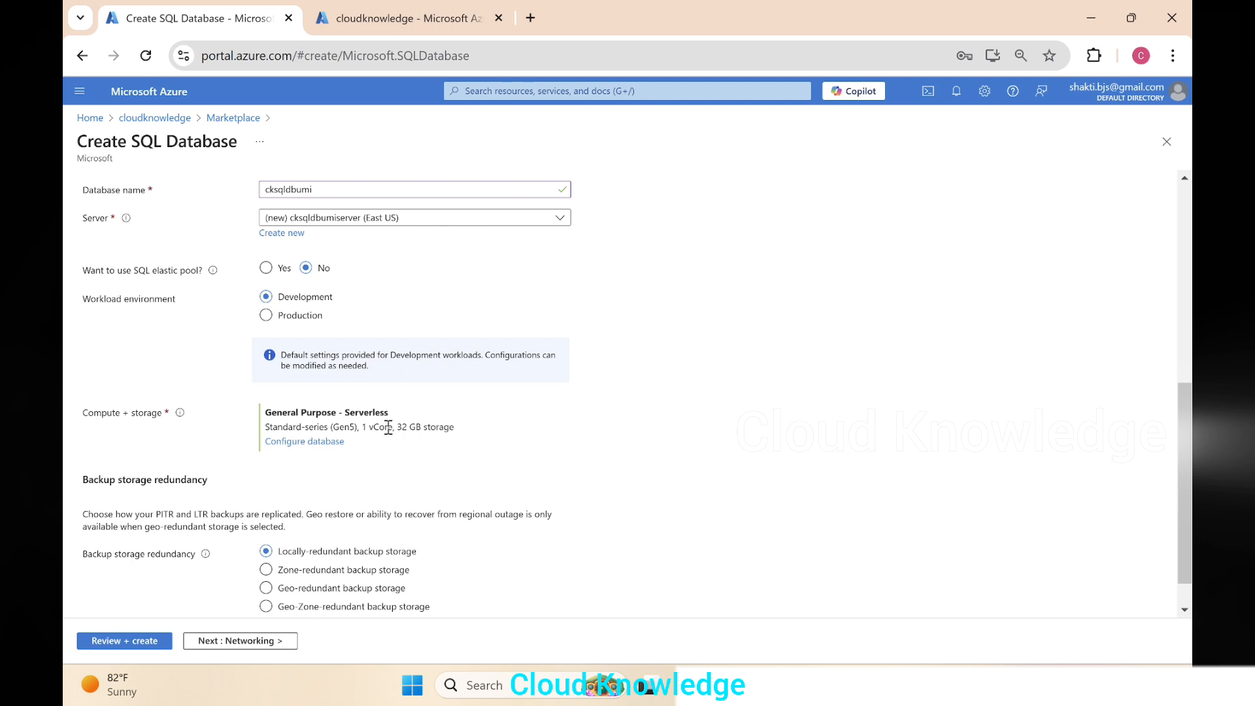
scroll(550, 472, down, 1)
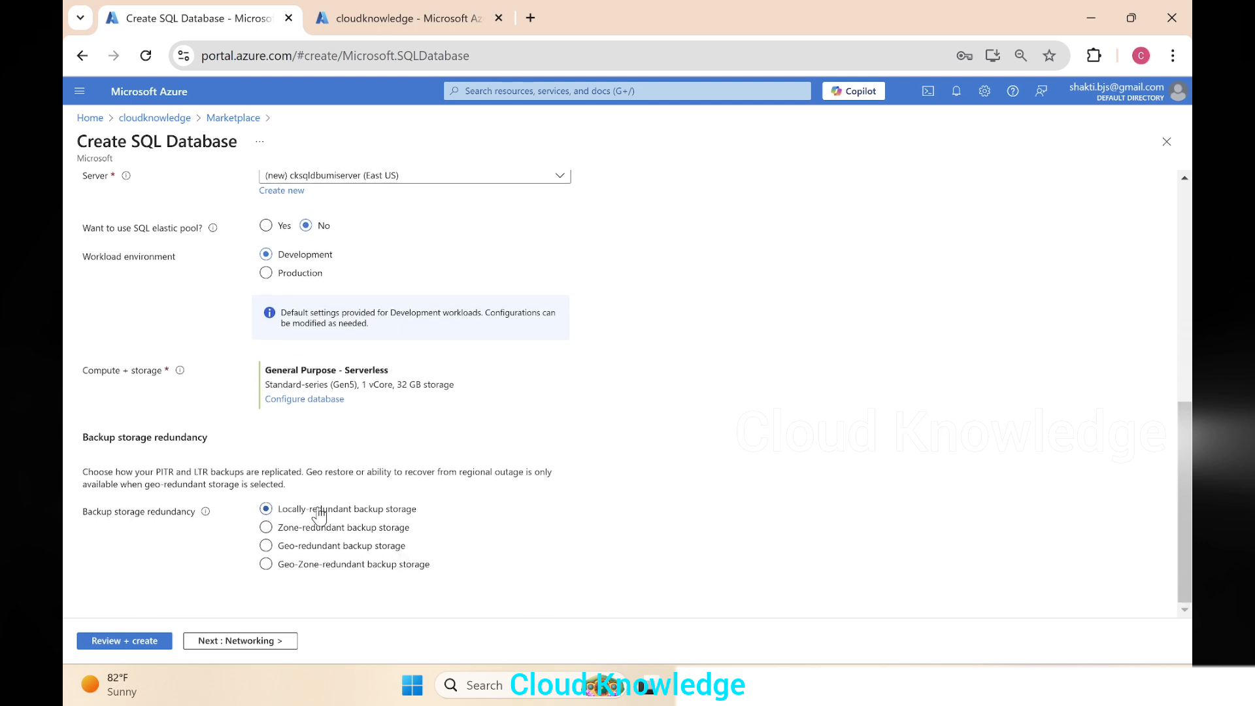
click(239, 641)
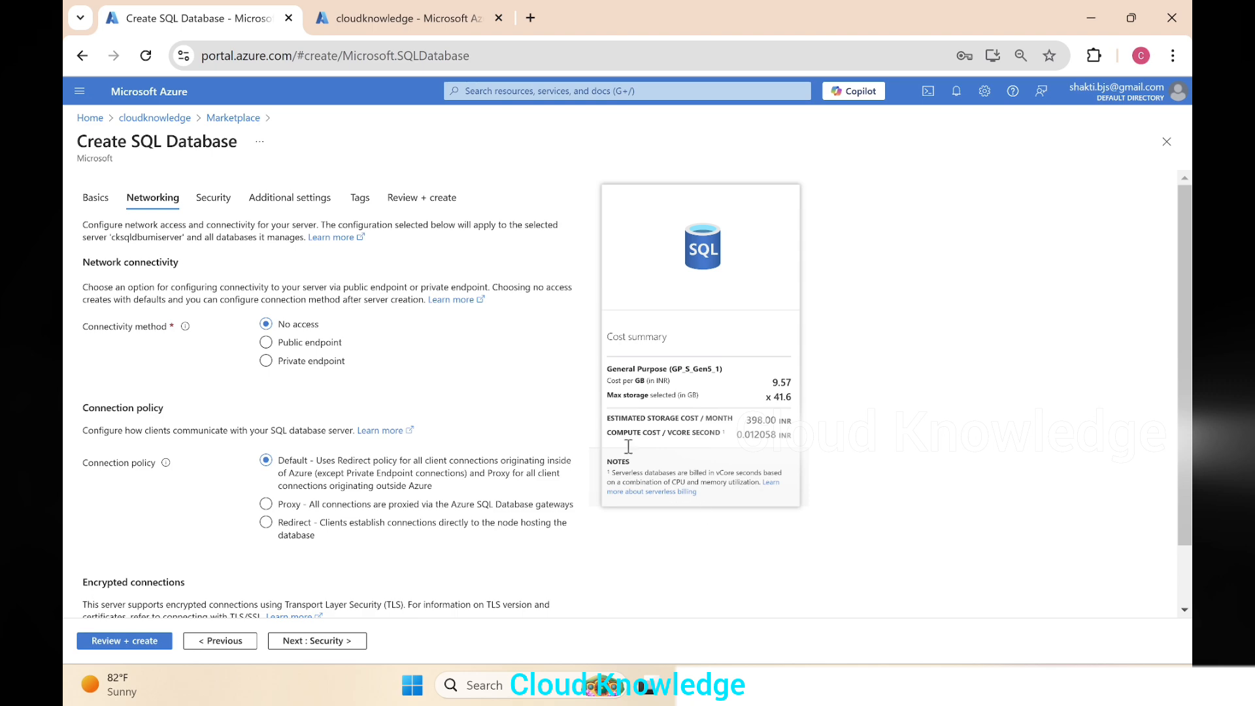
Set connectivity to Public endpoint, allow Azure services and the current client IP address through the firewall, and continue to the security settings
click(306, 349)
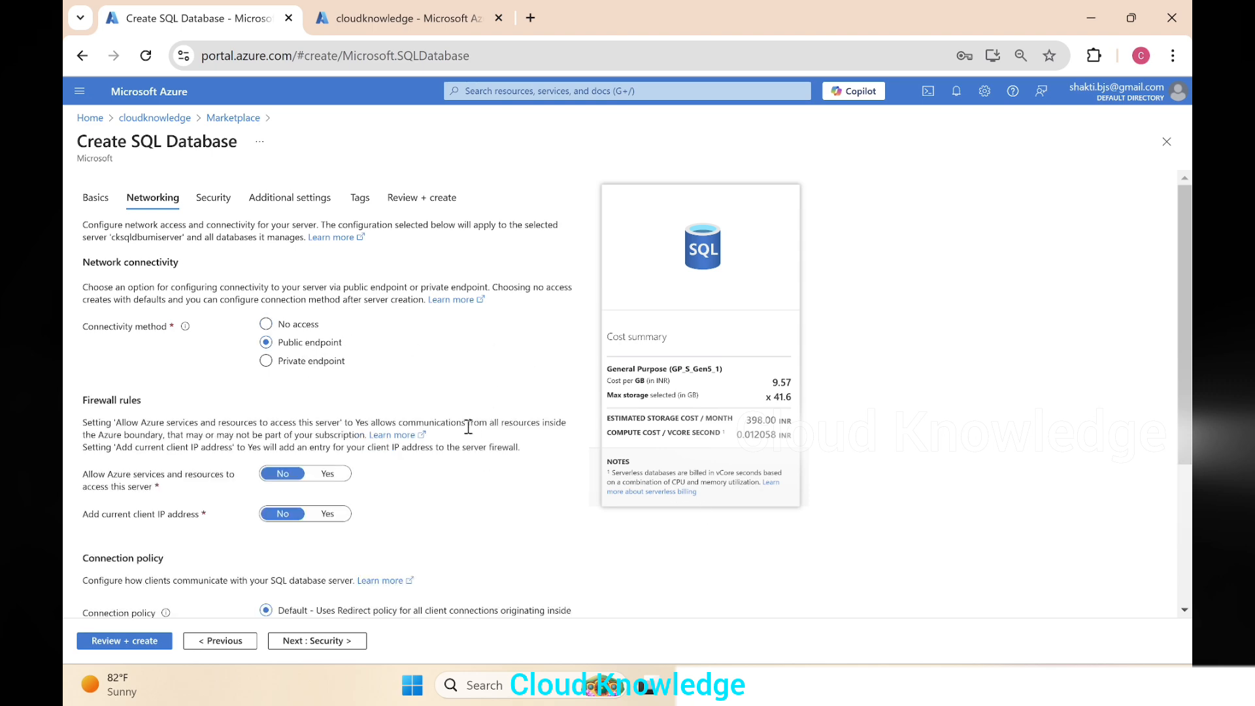
scroll(469, 425, down, 3)
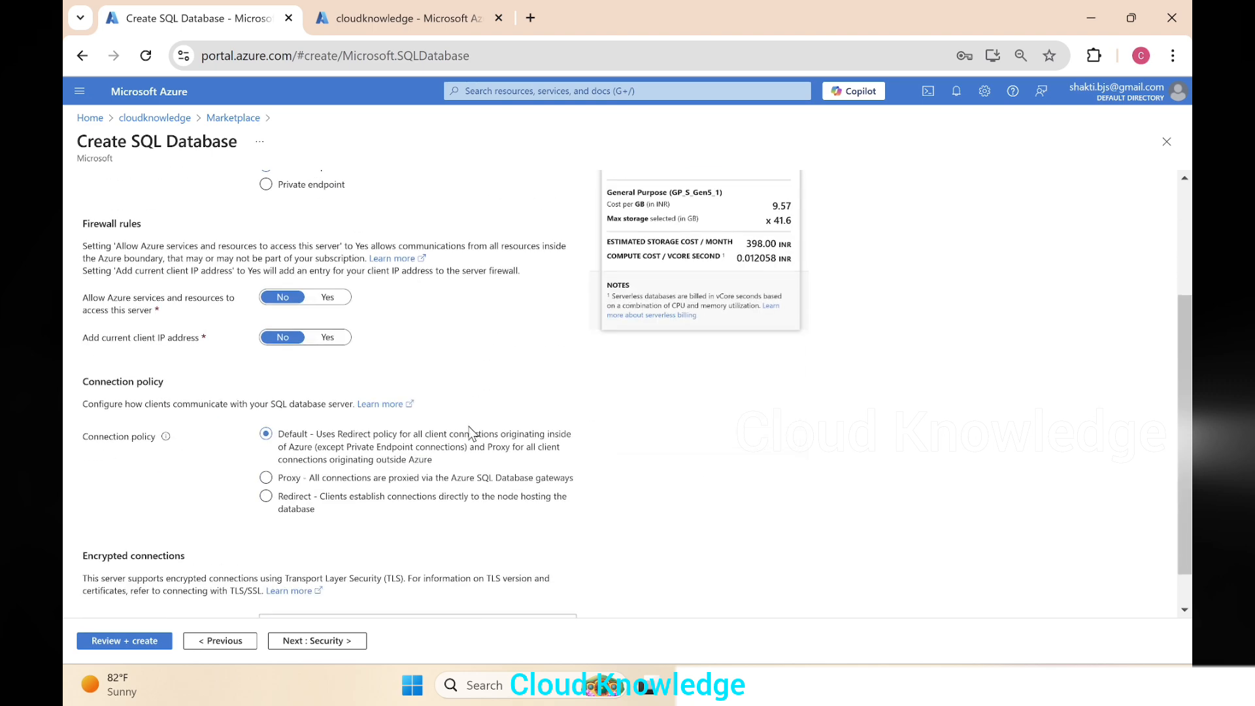
click(328, 299)
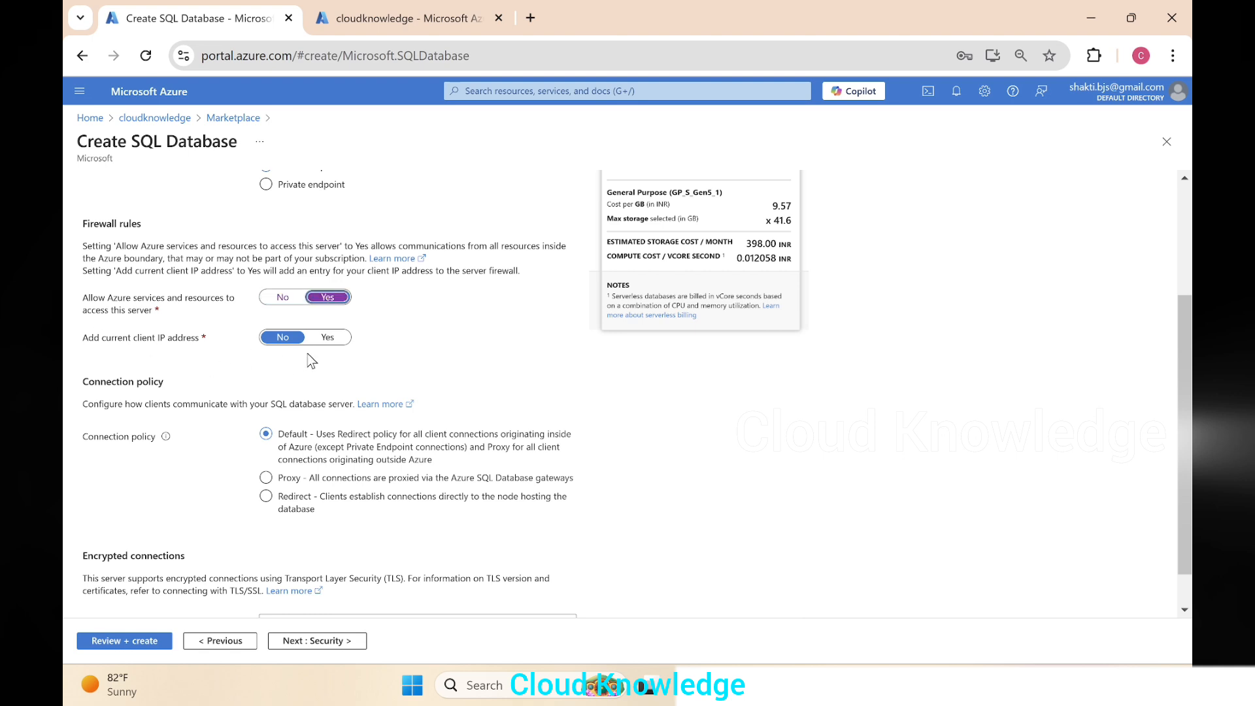
click(336, 339)
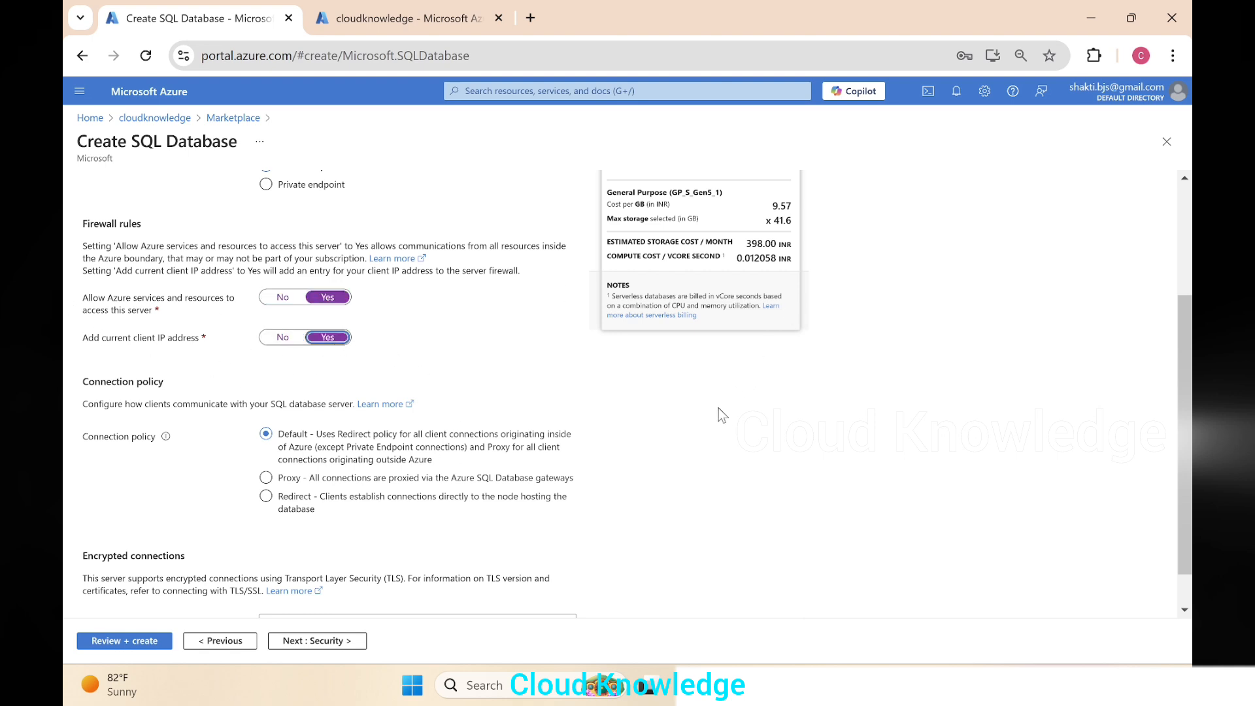
scroll(719, 410, down, 1)
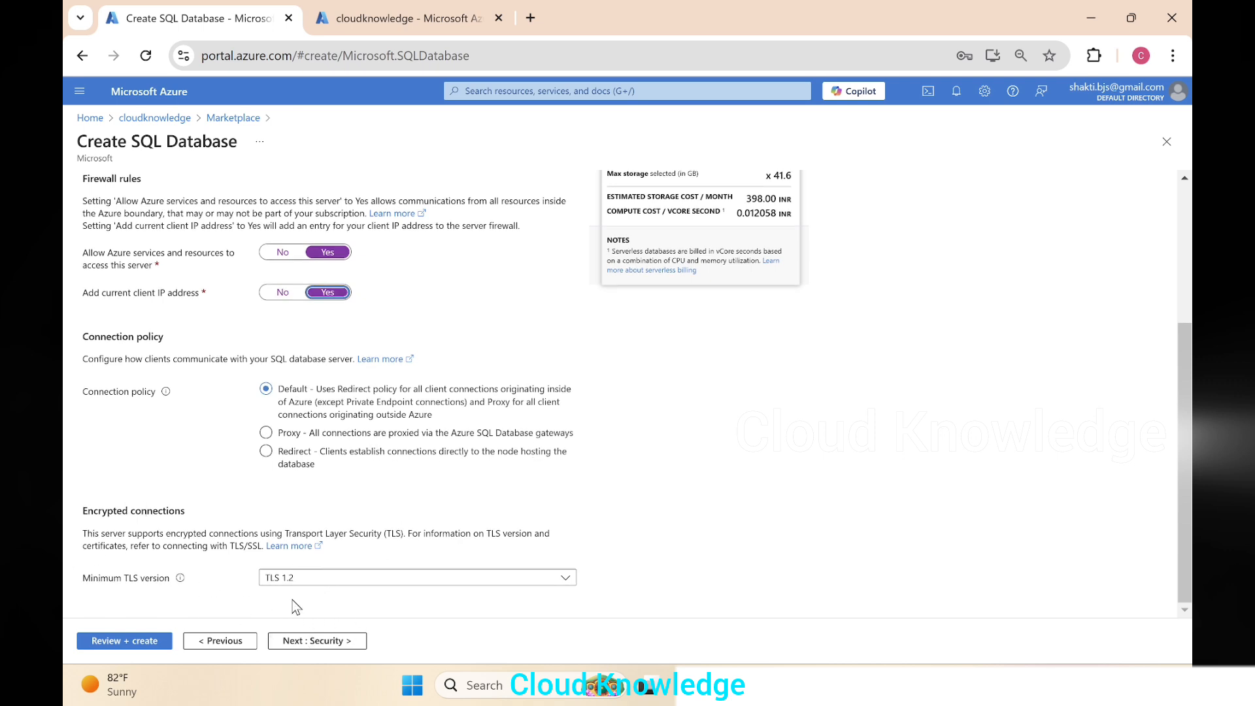
click(326, 642)
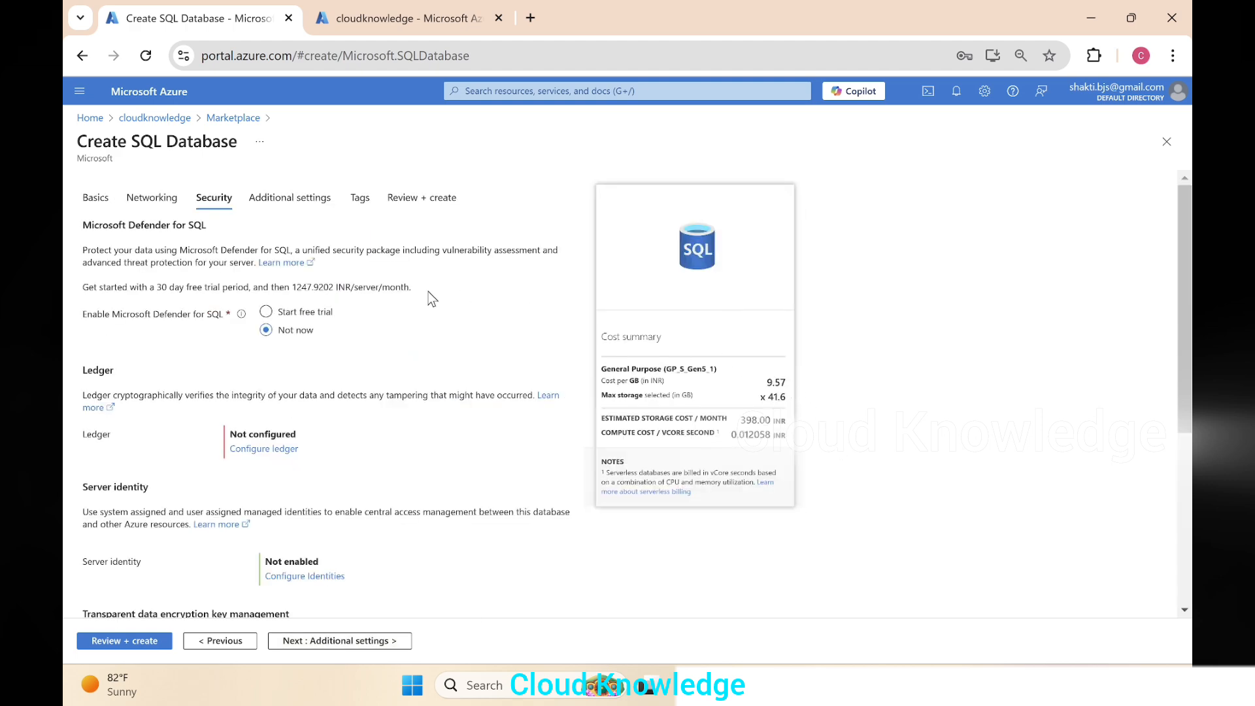
Compare the Microsoft Learn article's identity configuration instructions with the Server identity section of the database's security settings
key(alt+Tab)
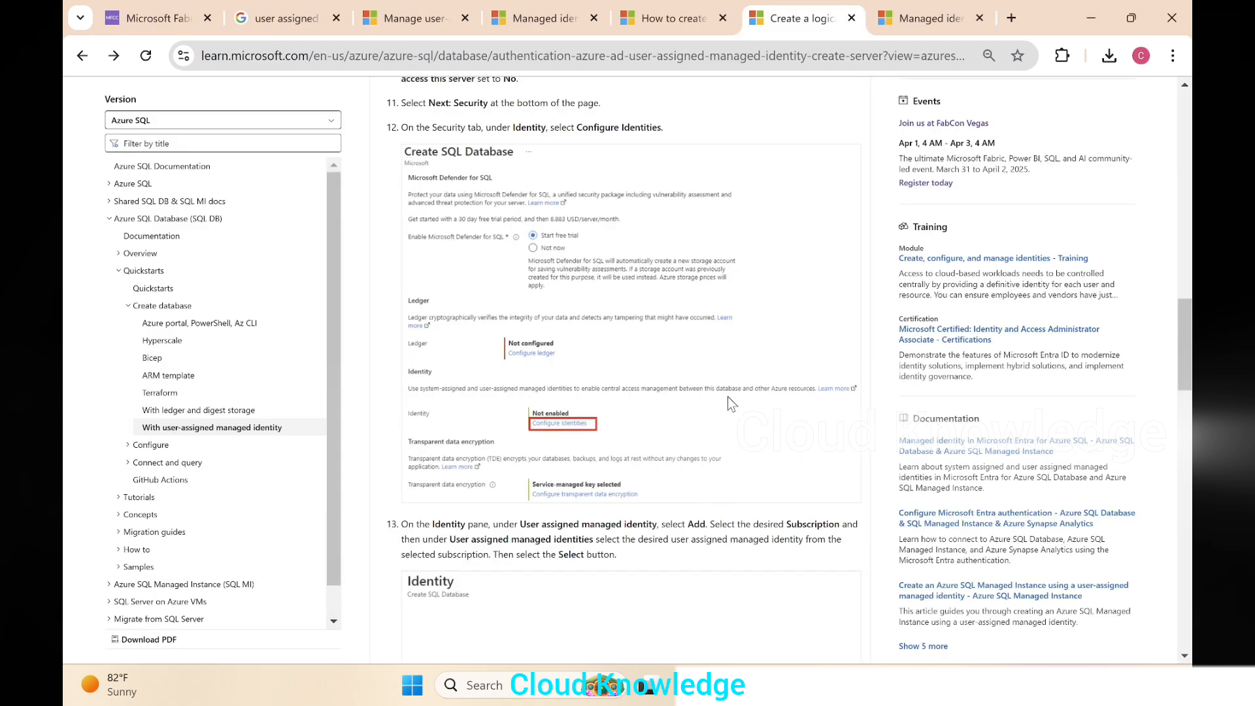
scroll(728, 398, up, 1)
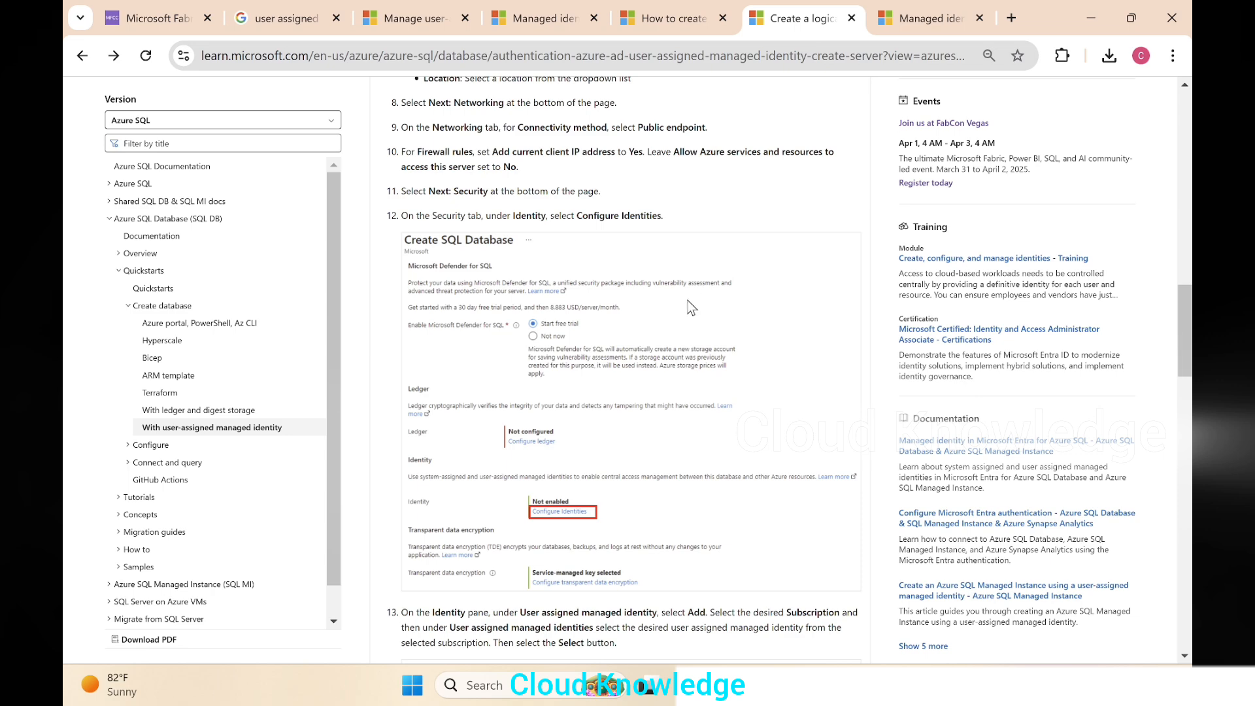
key(ctrl+plus)
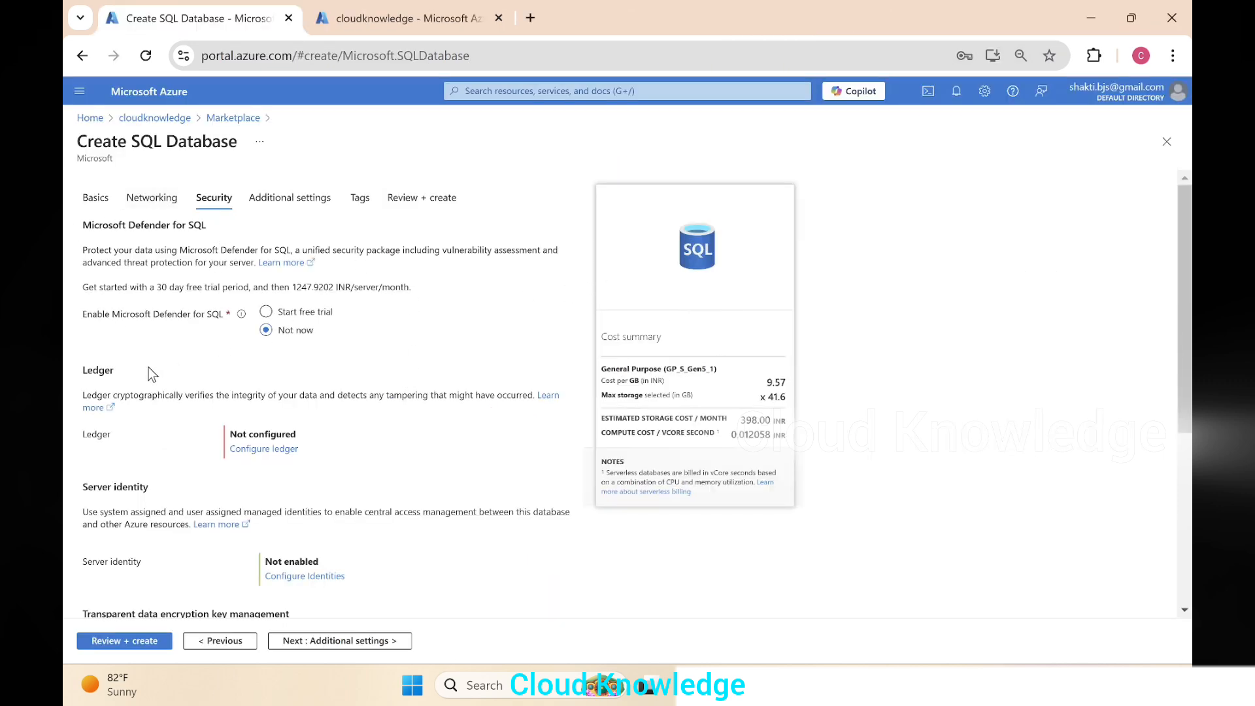
scroll(311, 417, down, 2)
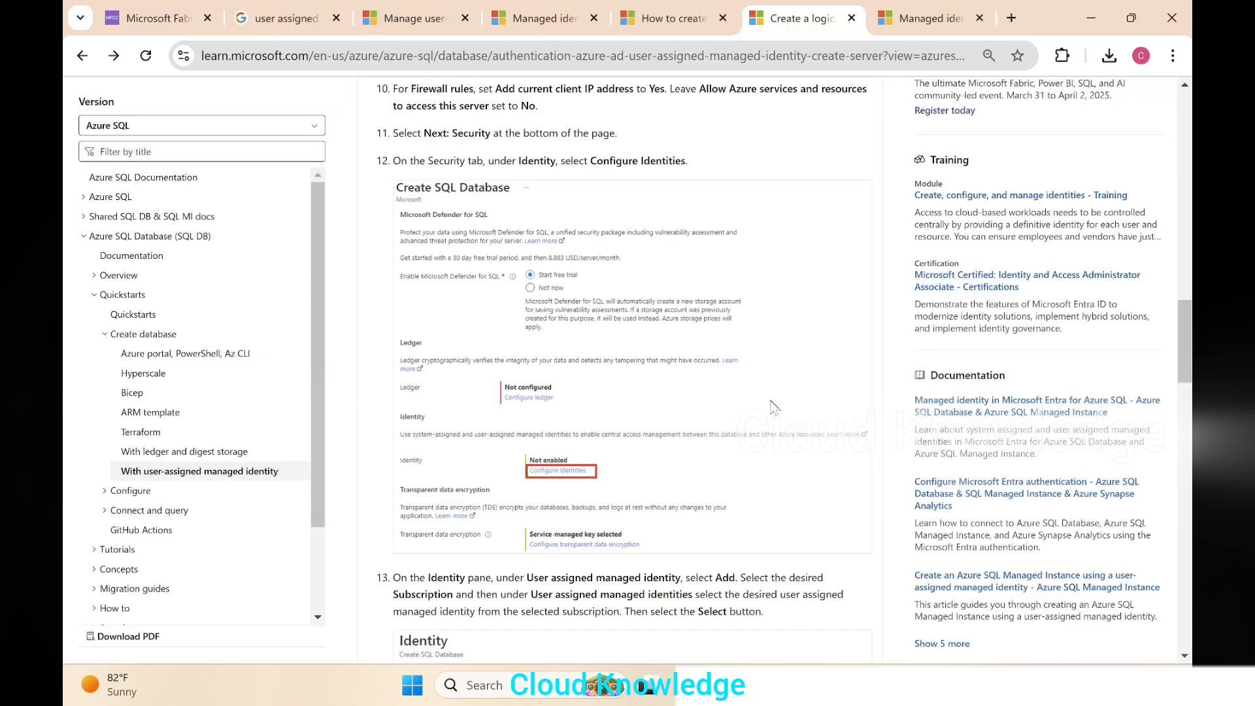
scroll(425, 339, down, 2)
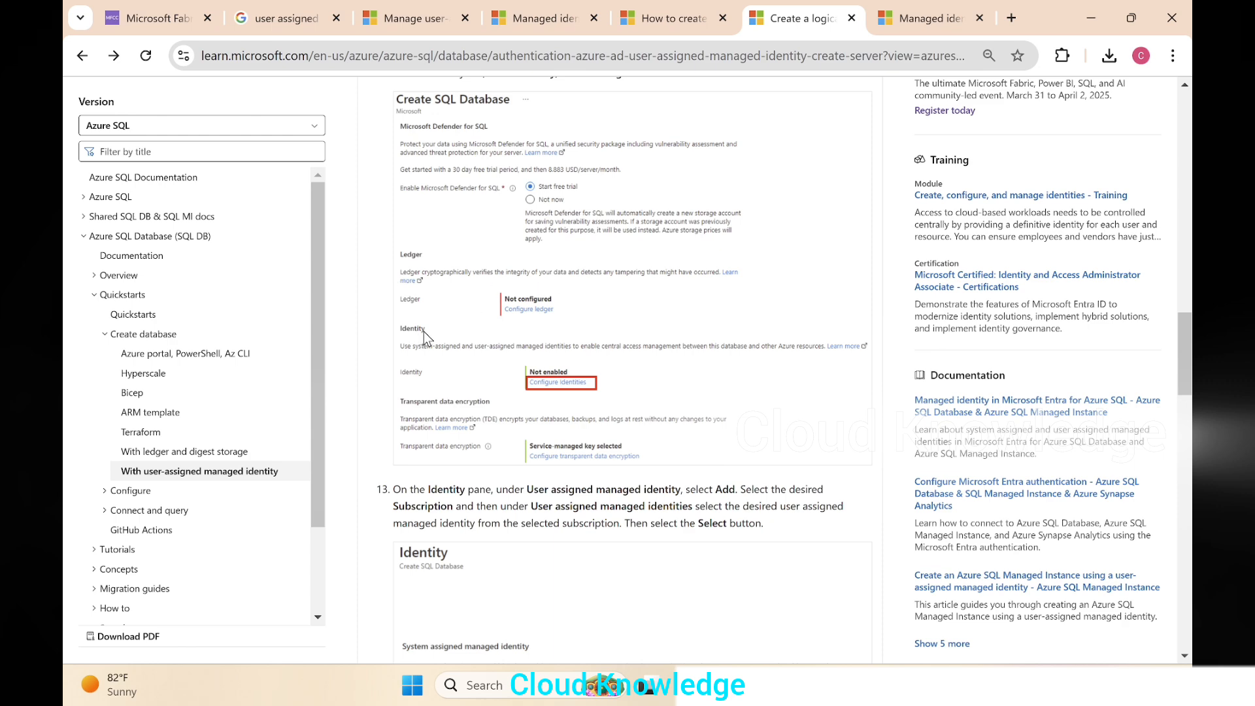
key(alt+Tab)
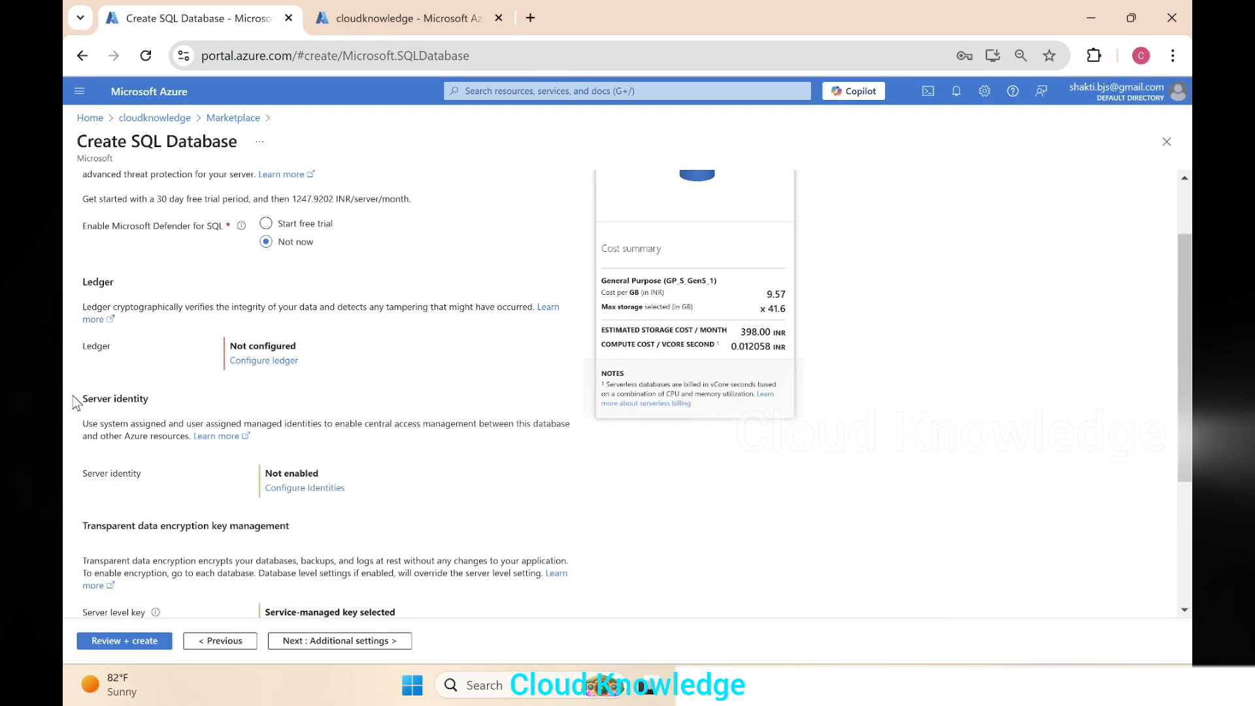
drag(73, 395, 170, 400)
scroll(532, 512, down, 2)
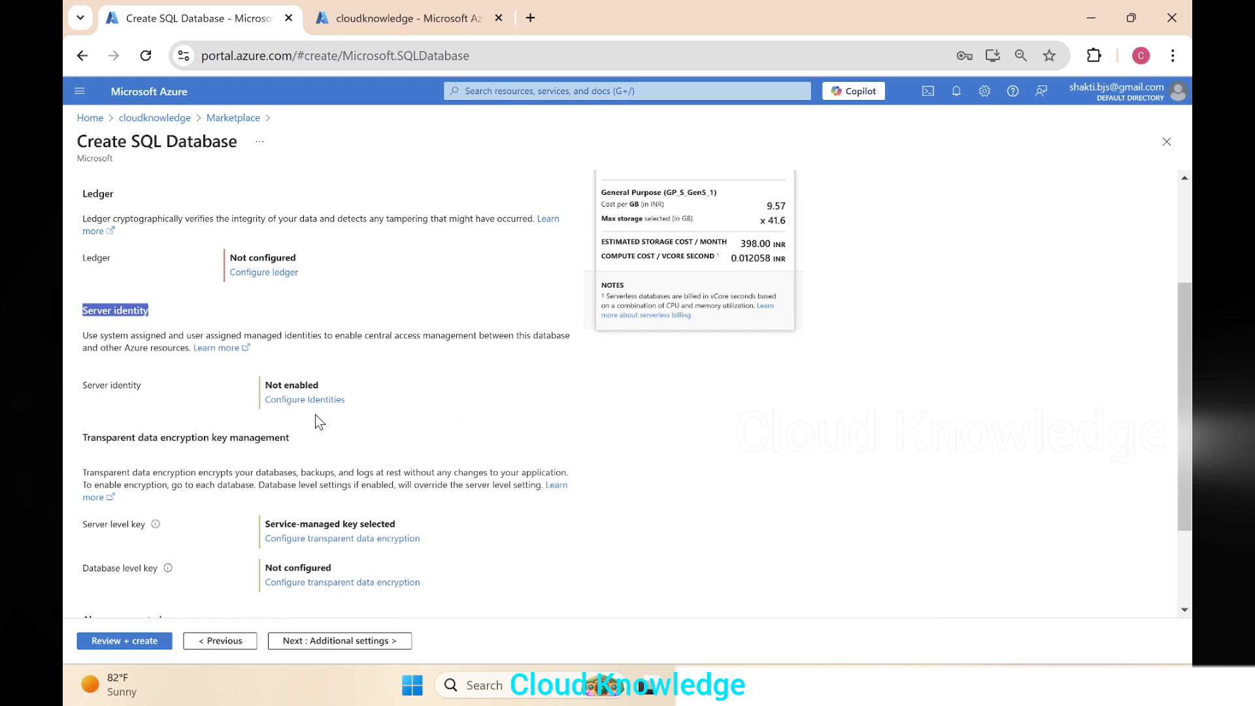
key(alt+Tab)
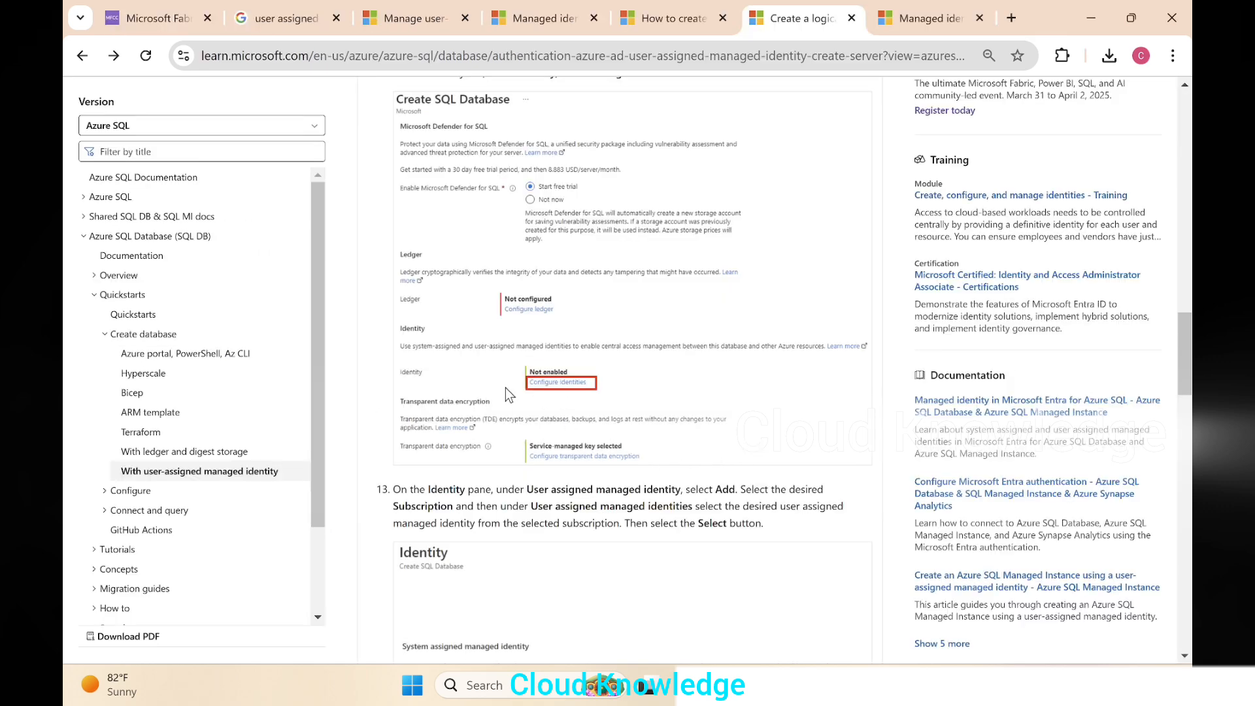
key(alt+Tab)
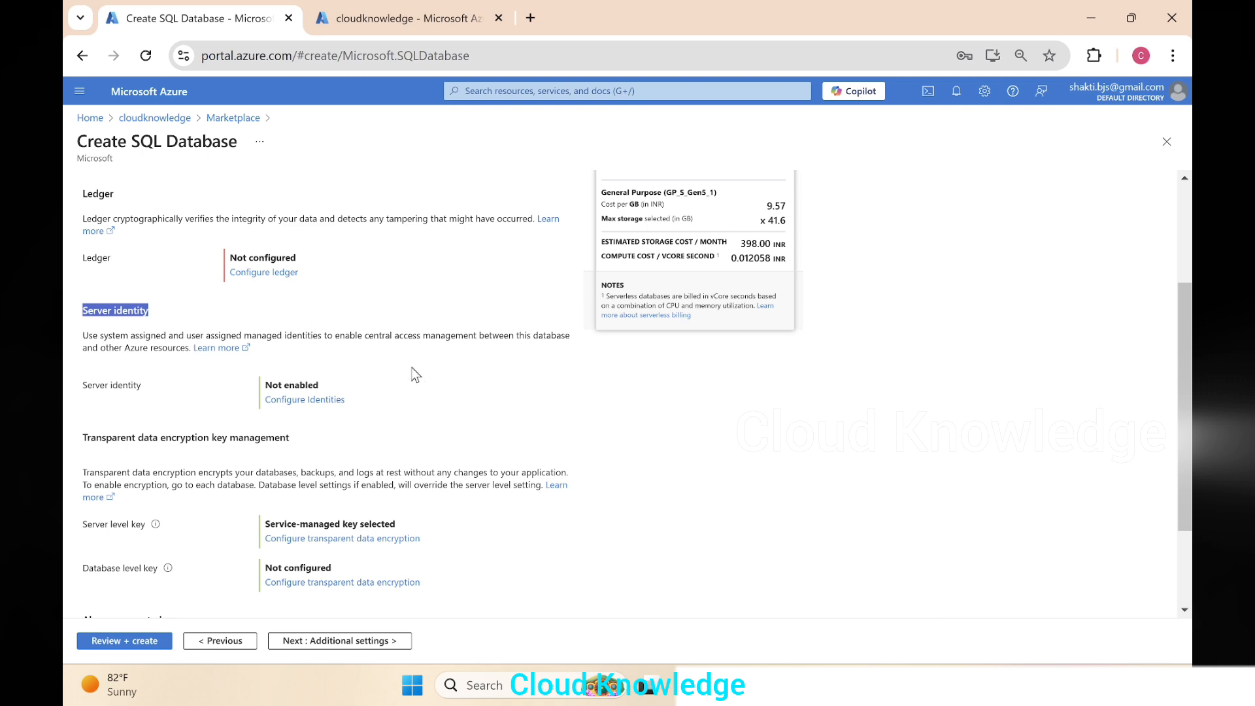
Open the server's identity configuration and bring up the list of user-assigned managed identities available to add
click(313, 400)
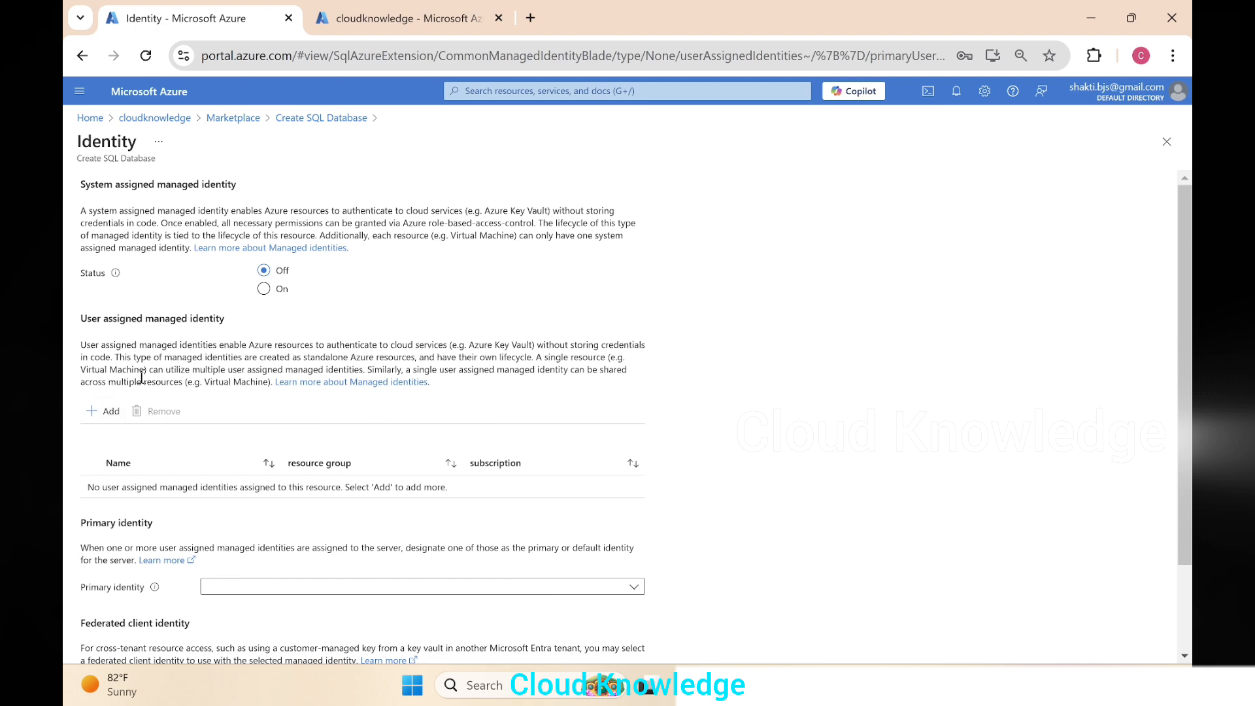
click(105, 411)
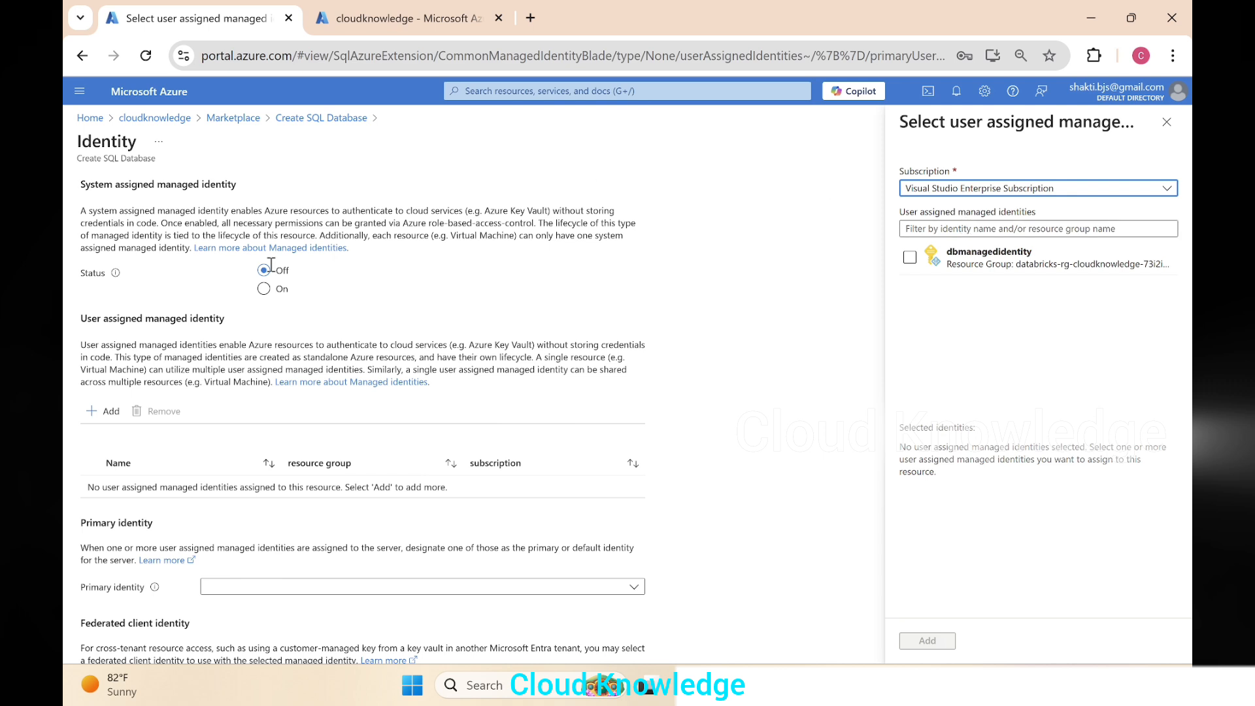
click(77, 349)
drag(77, 353, 217, 345)
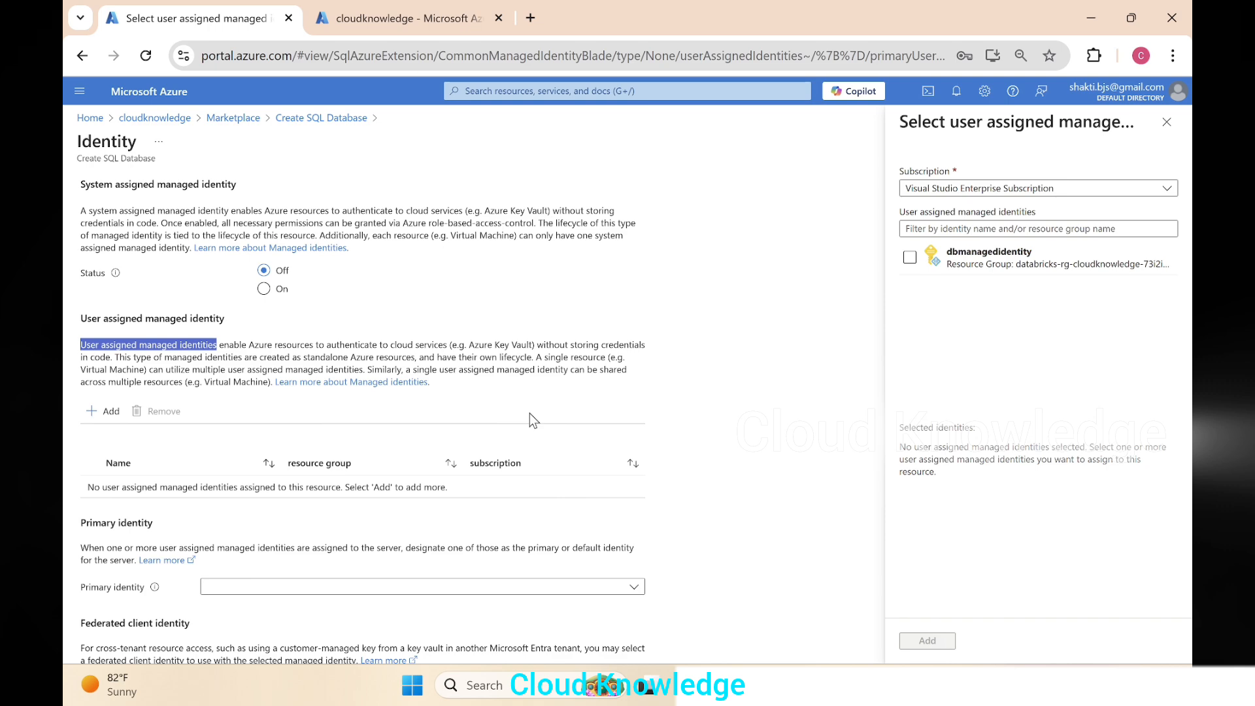
Duplicate the portal's browser tab and go to the Azure home page in the duplicate
right_click(200, 21)
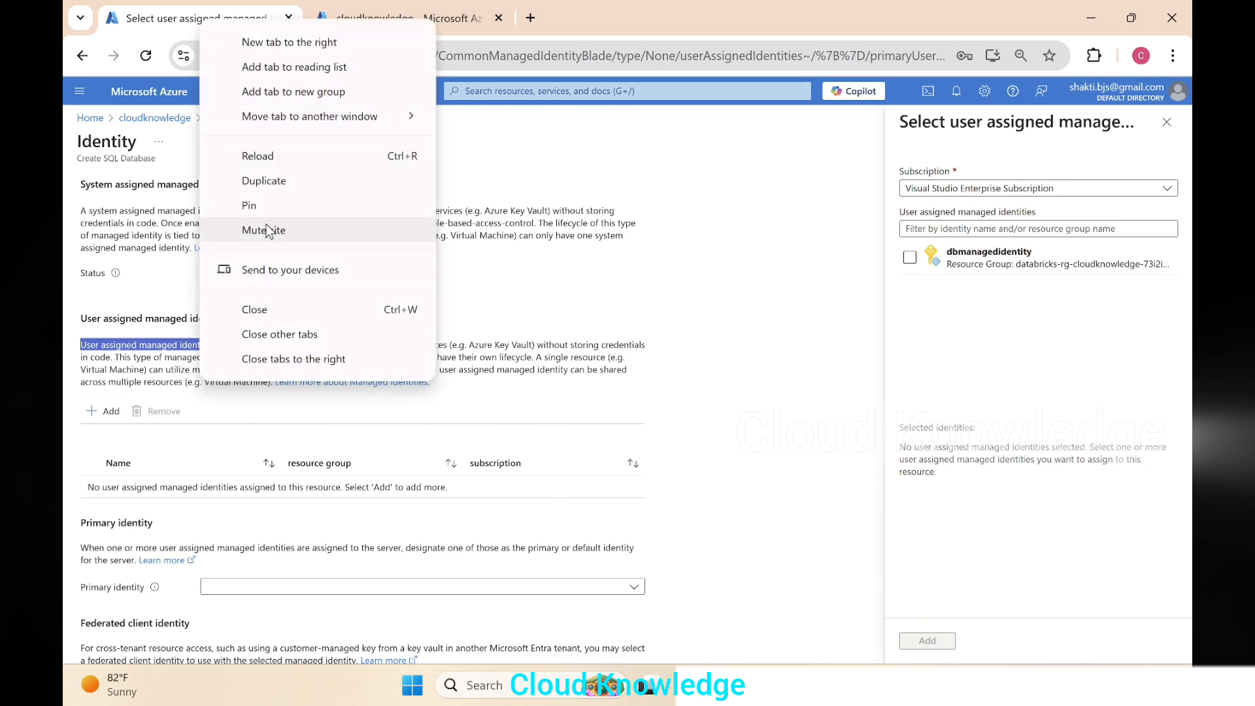
click(282, 182)
click(232, 12)
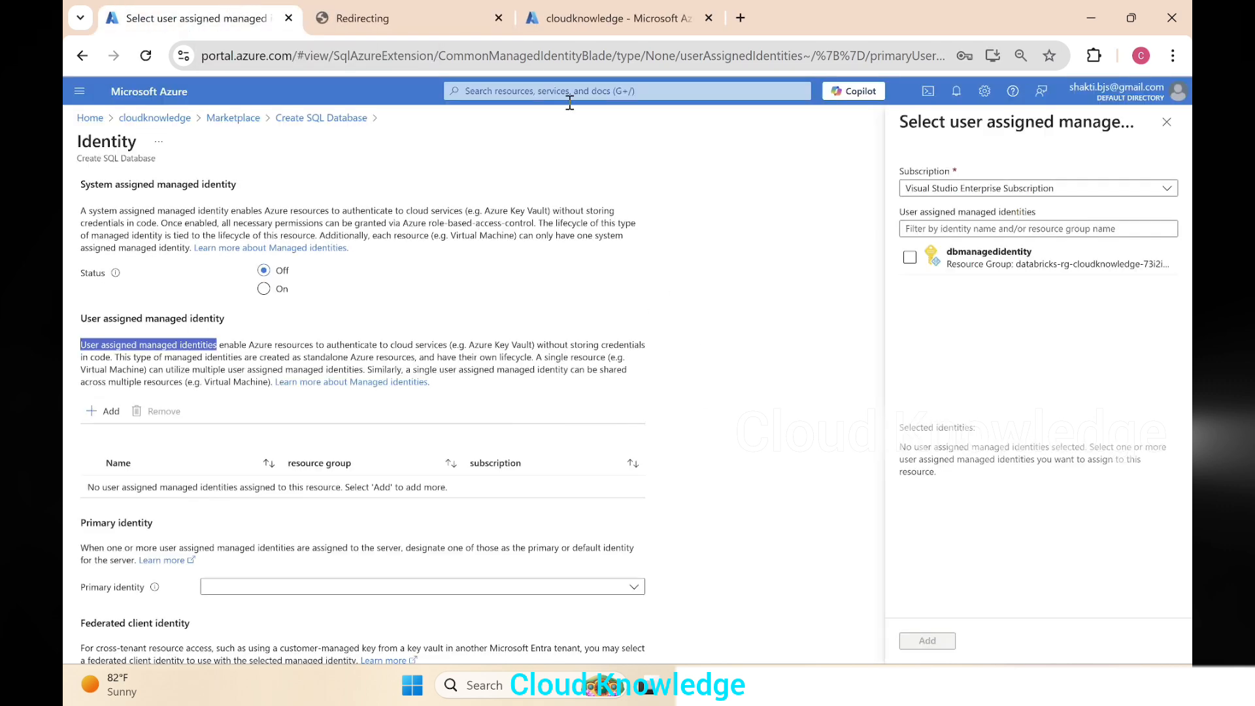
click(340, 26)
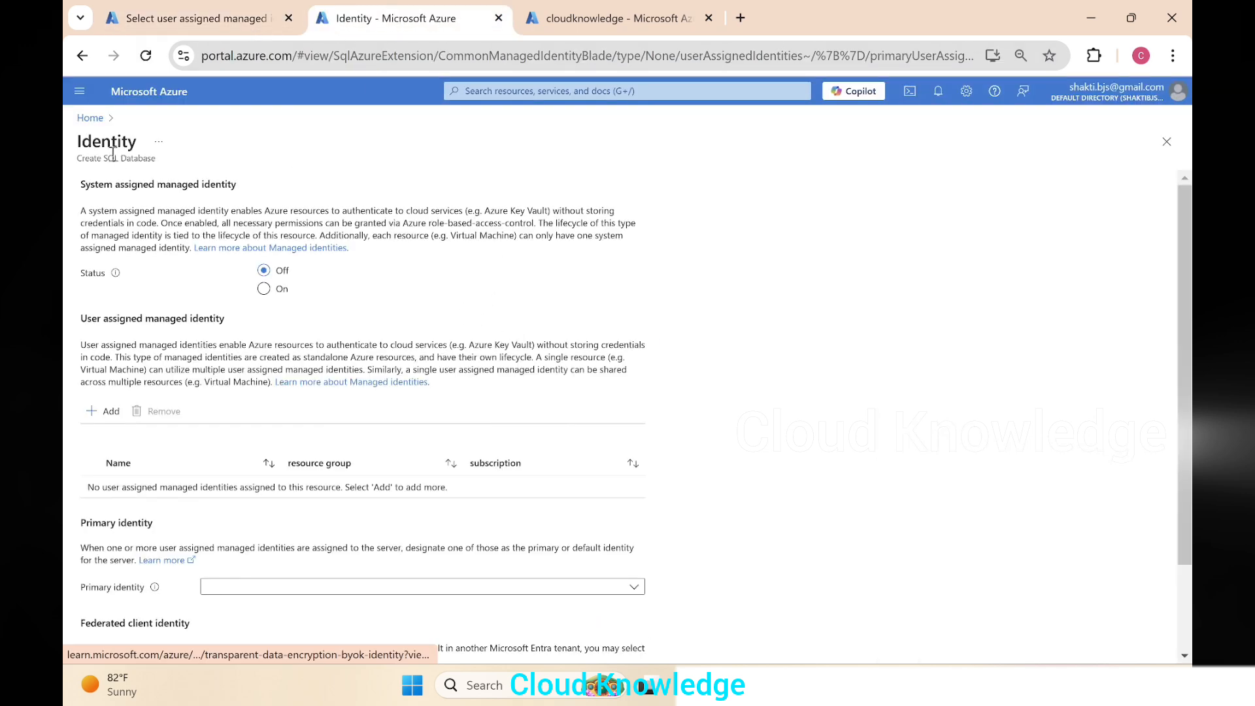
click(90, 118)
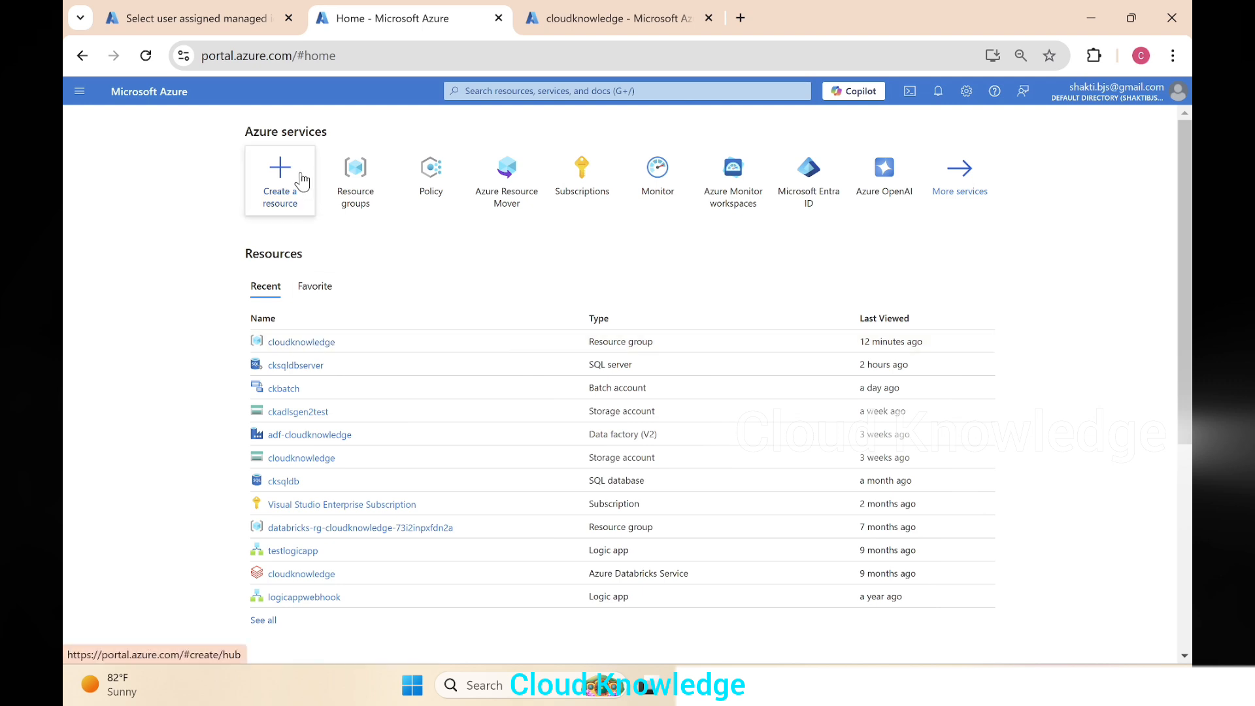
Search the portal for "identity" and start creating a User Assigned Managed Identity from the Marketplace results
click(504, 92)
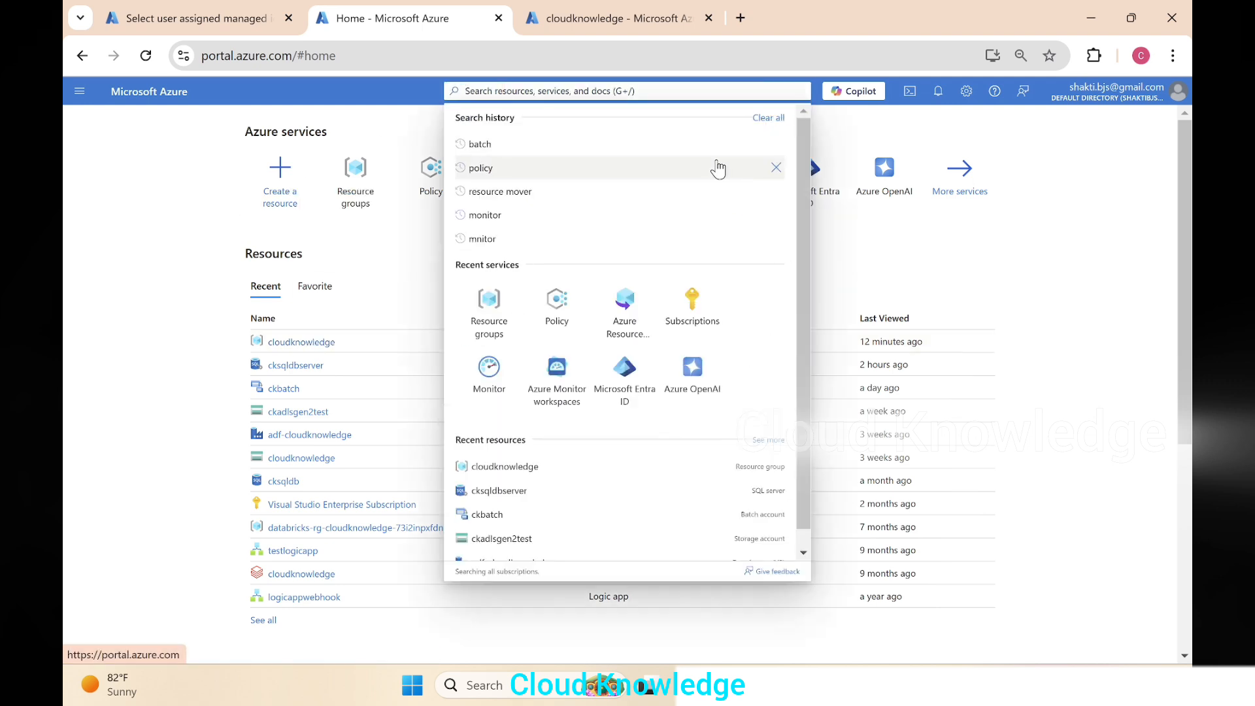
text(id)
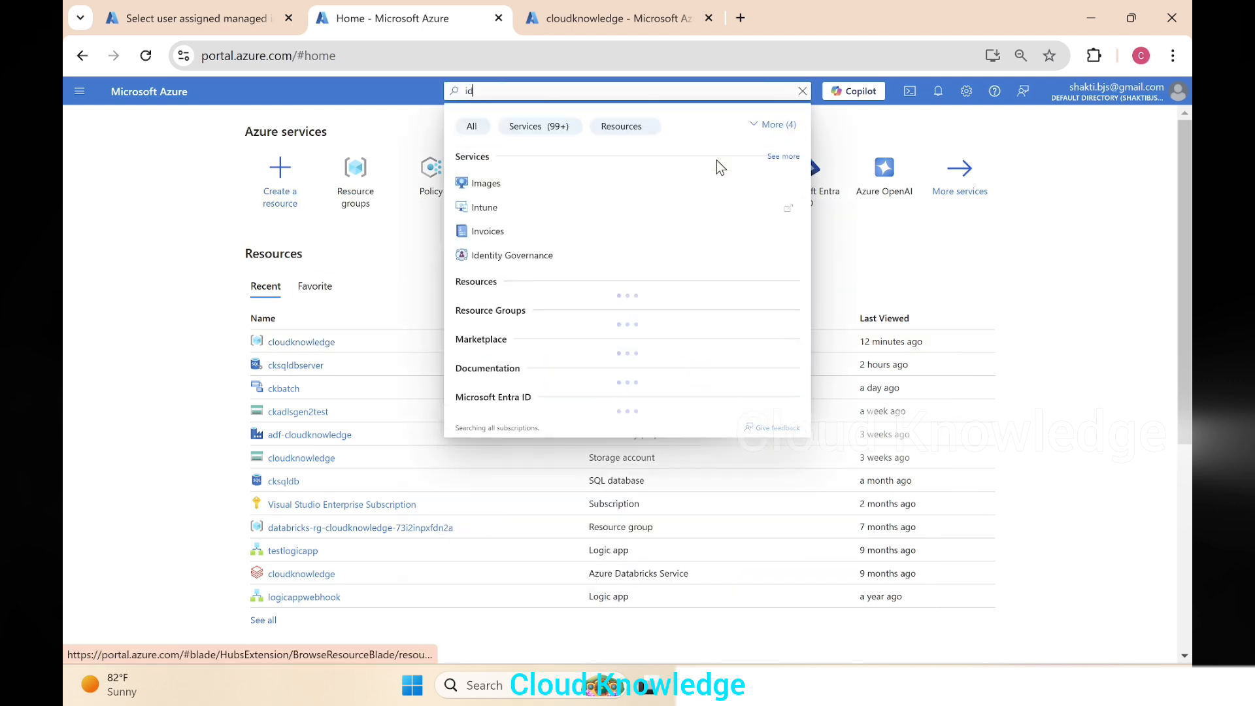
text(entiy)
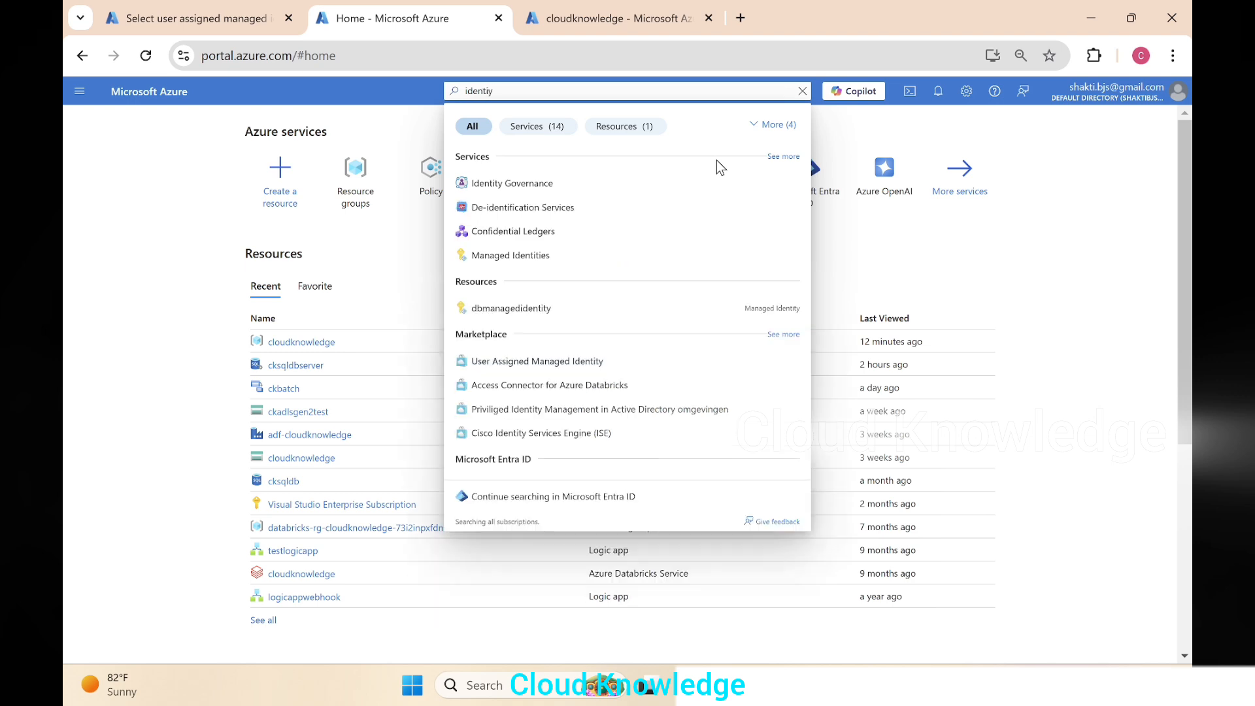
key(BackSpace)
text(ty)
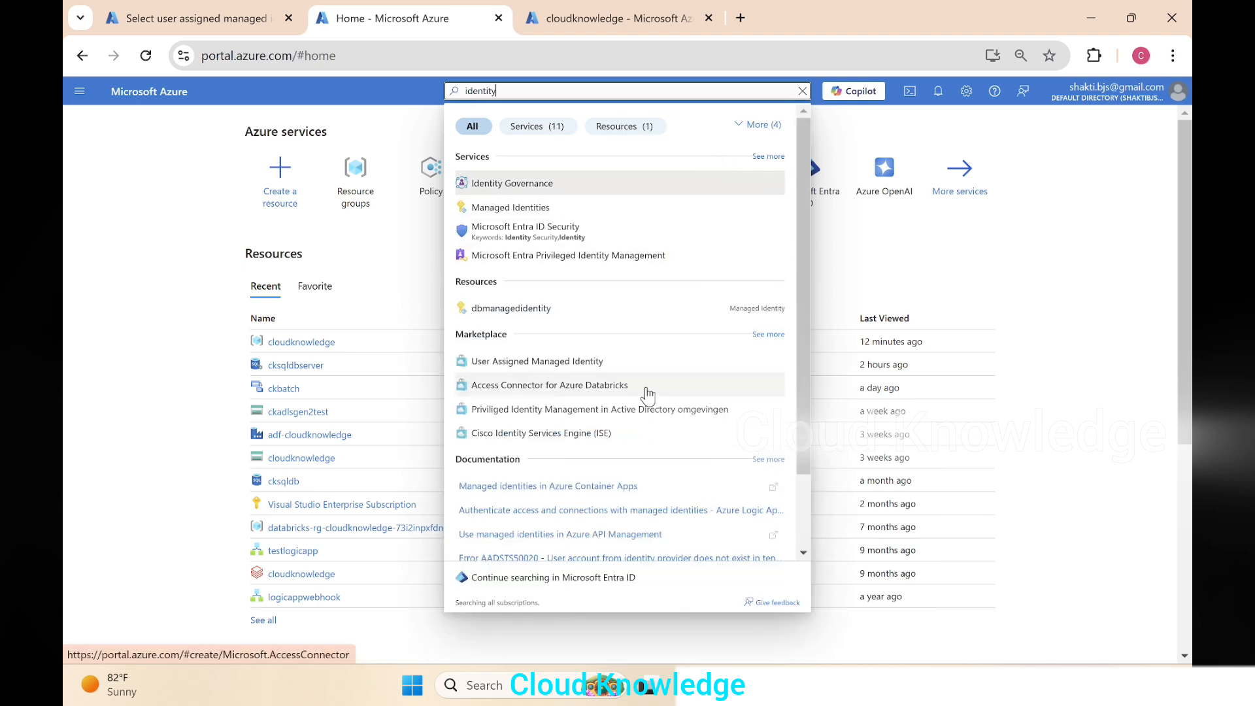
click(574, 363)
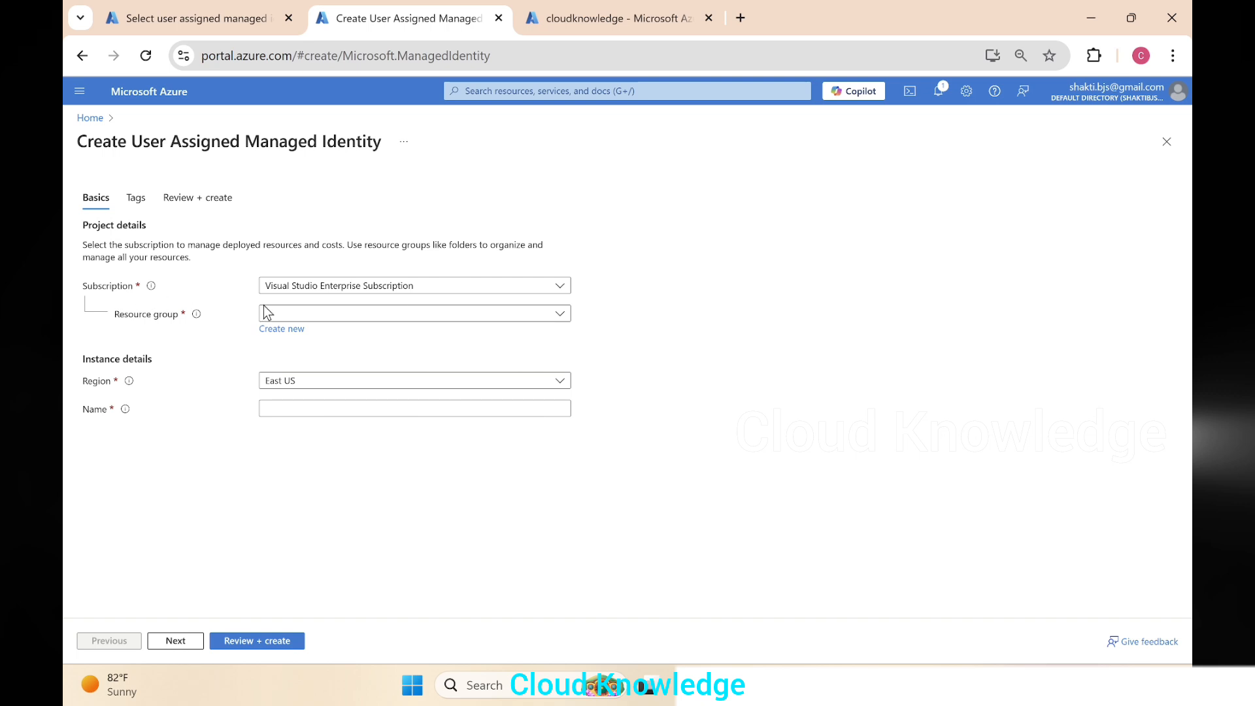
Create the managed identity in resource group cloudknowledge with the name ckumi, leaving its tags empty
click(336, 314)
click(308, 363)
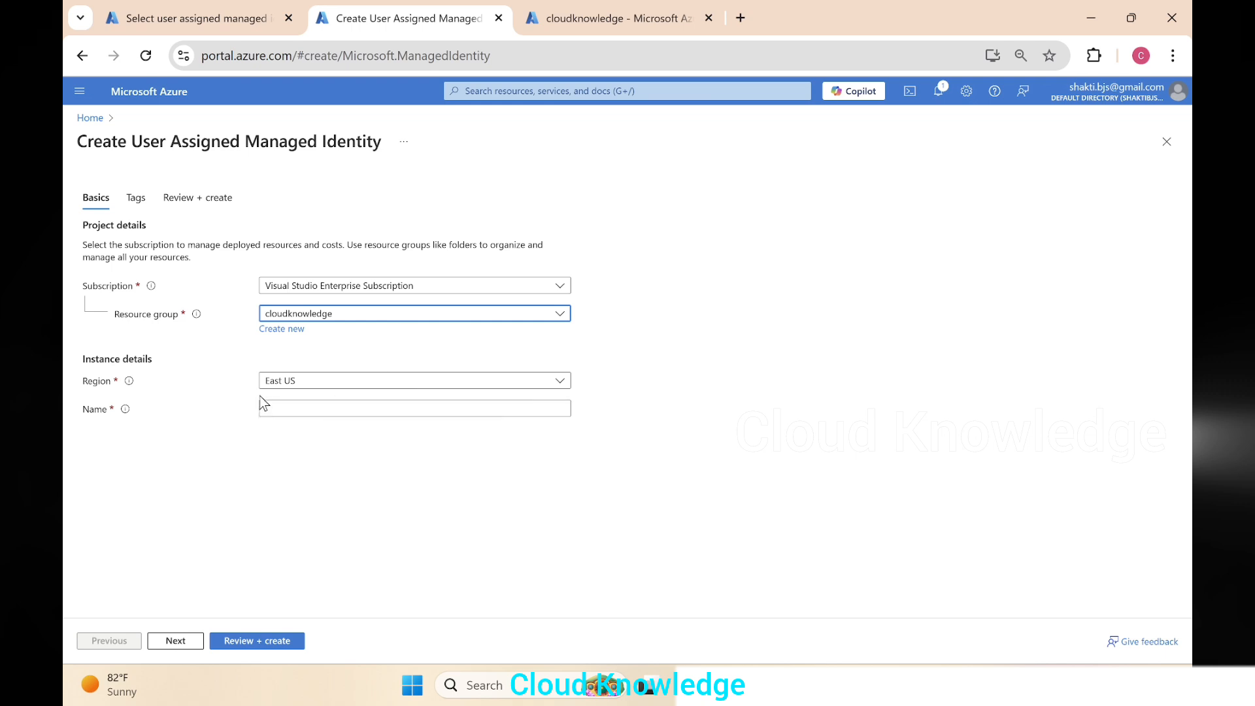
click(294, 411)
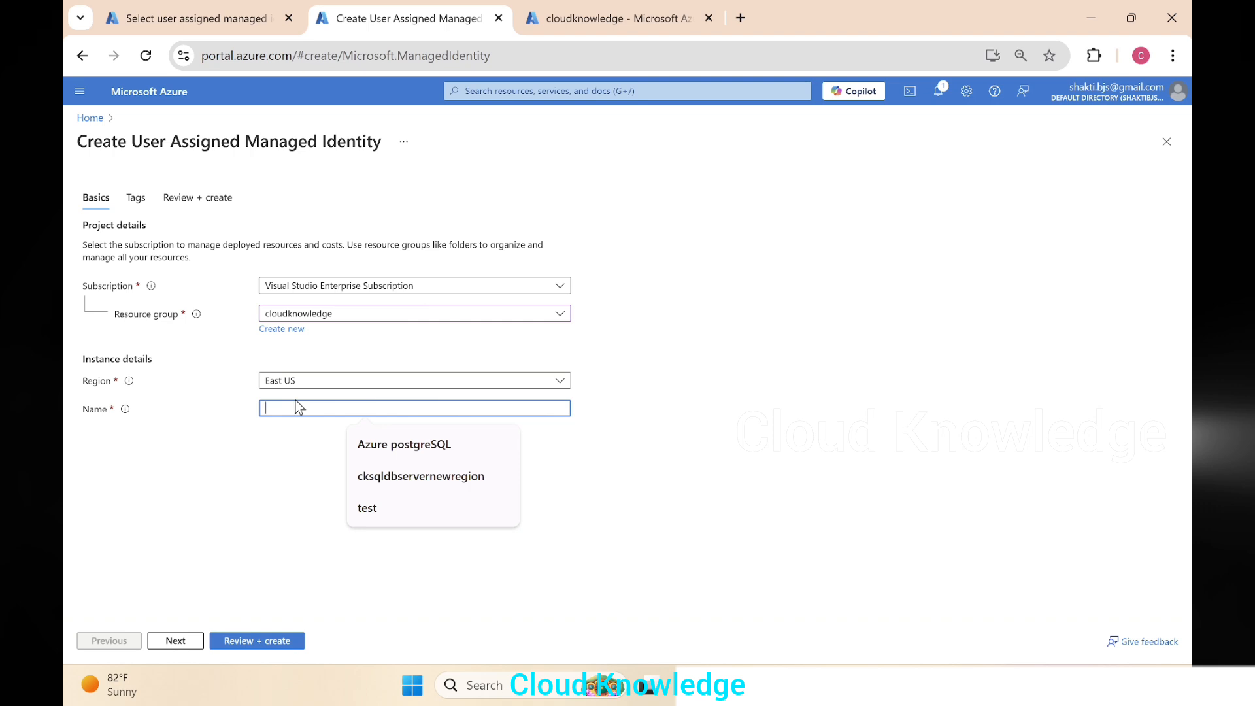
text(ckumi)
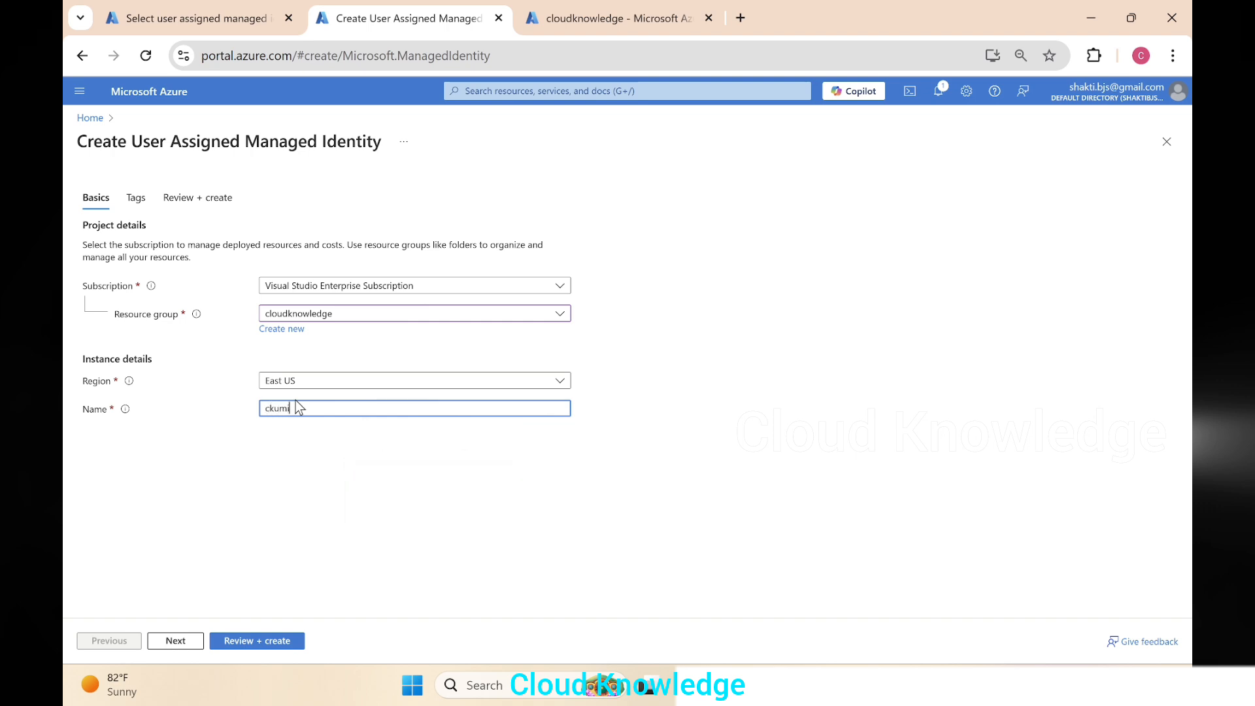
click(164, 640)
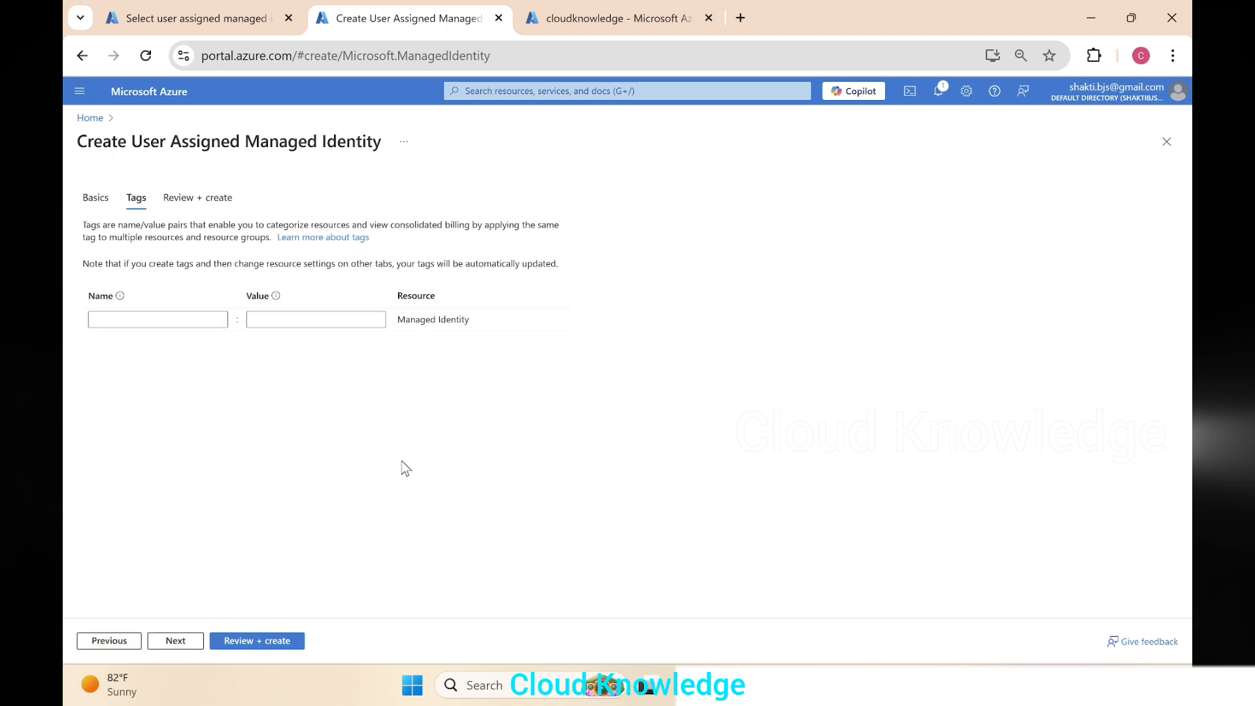
click(264, 644)
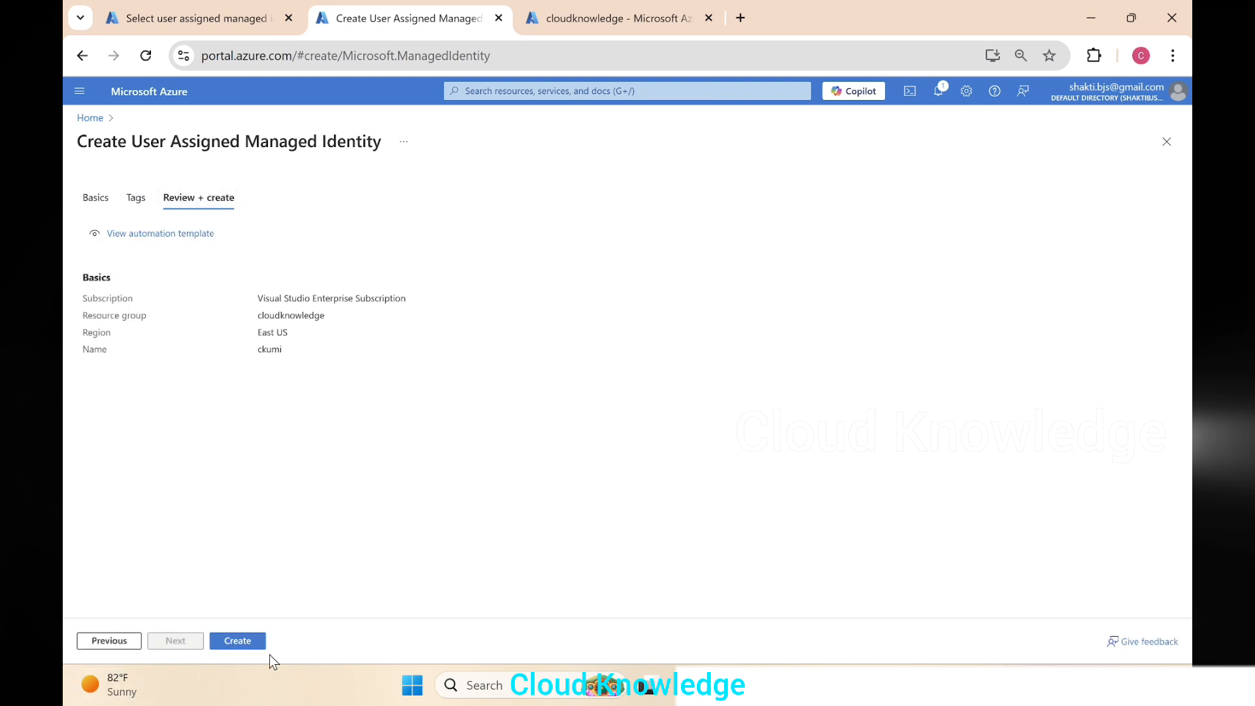
click(247, 643)
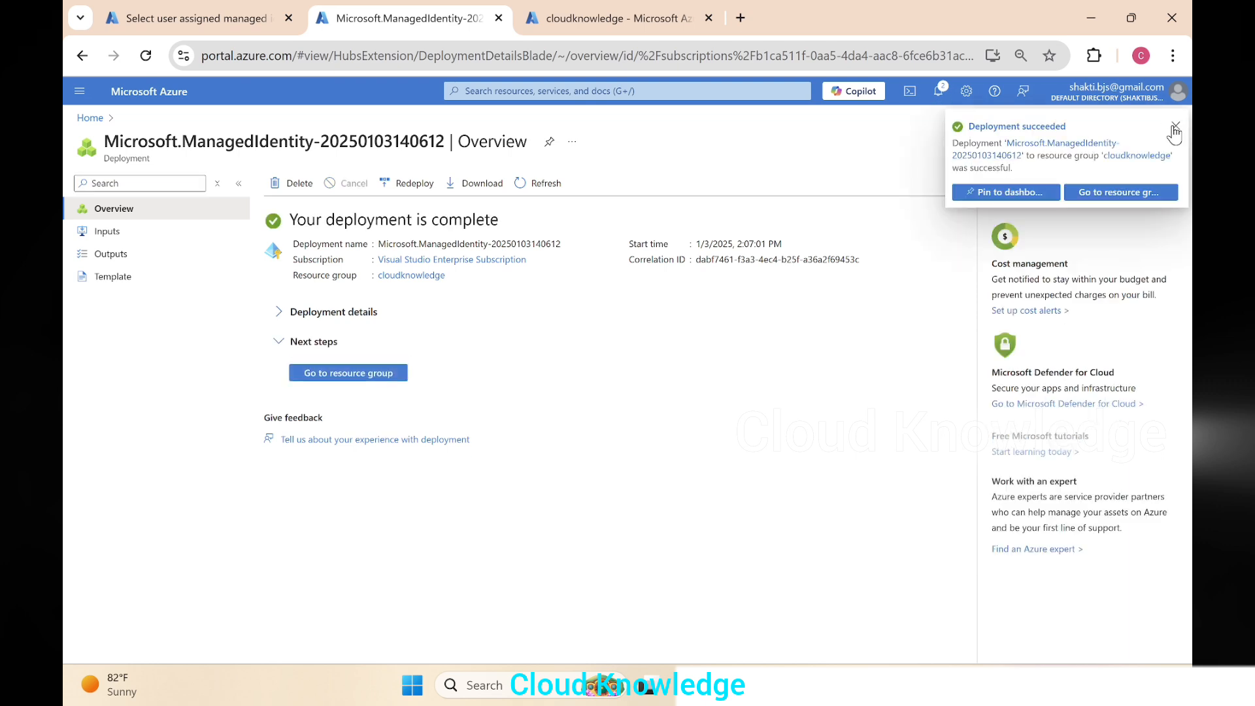
Open the newly deployed managed identity's resource page and look through its Settings, Monitoring and Automation options
click(1174, 130)
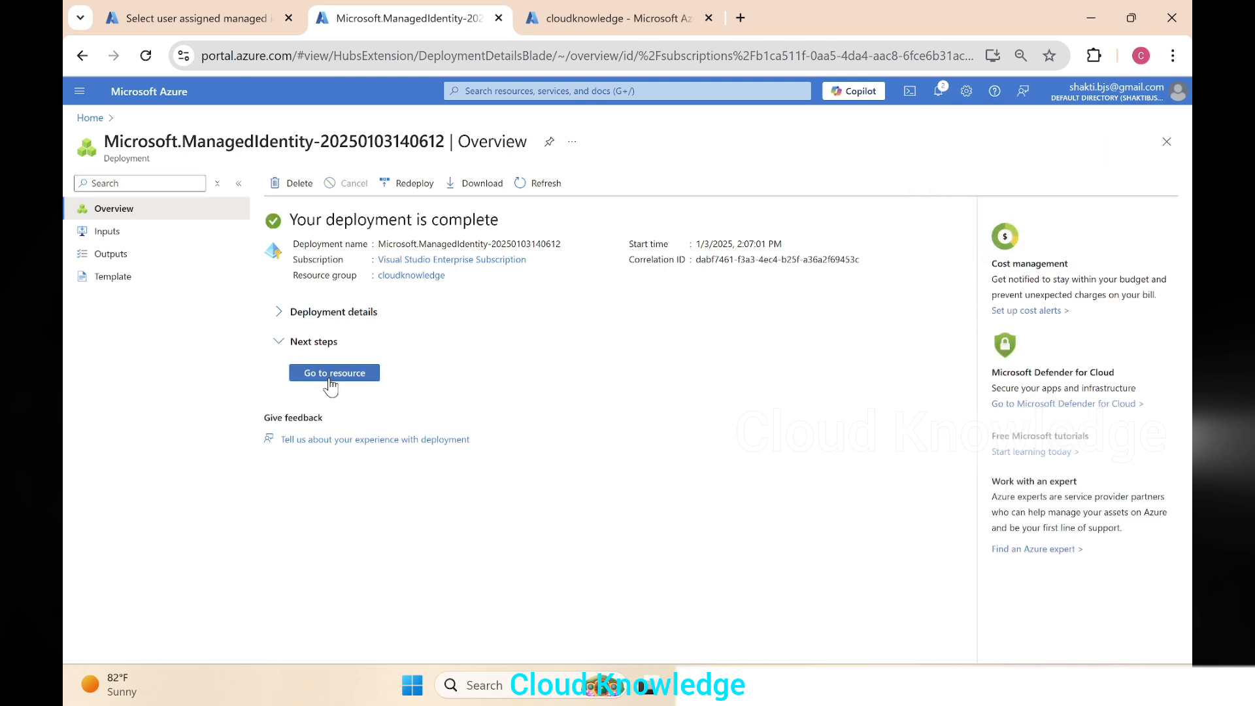
click(330, 374)
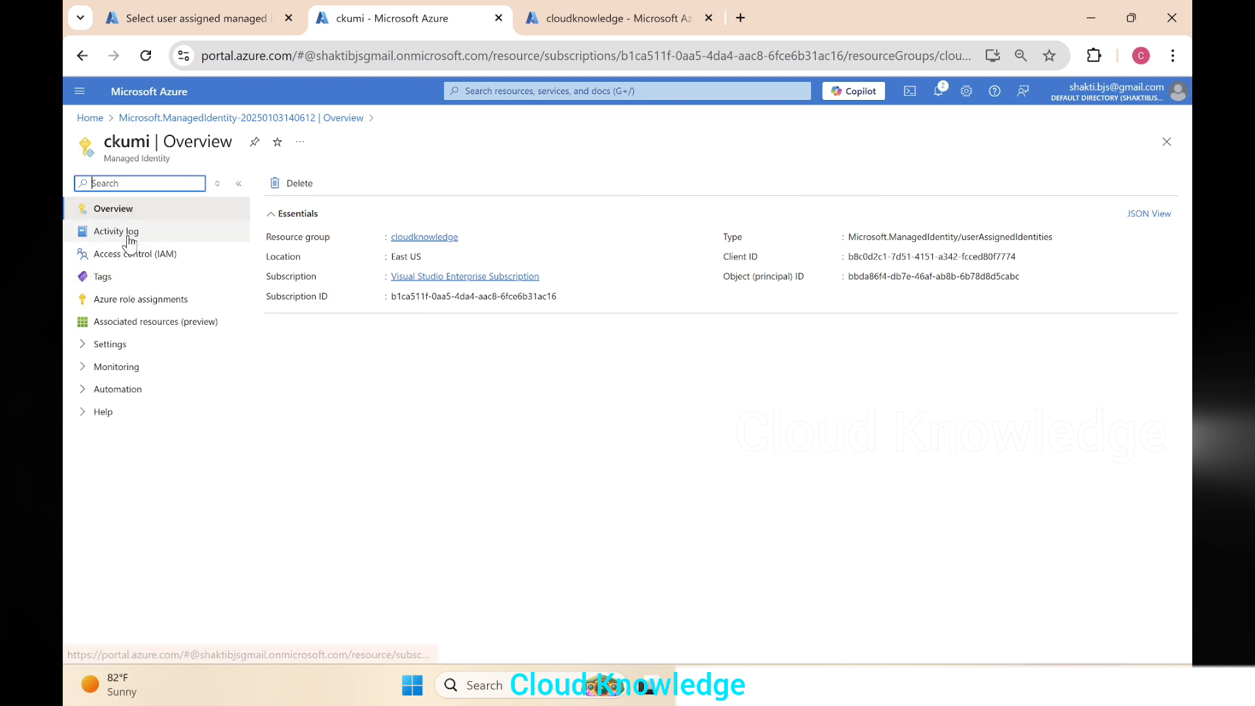
click(140, 344)
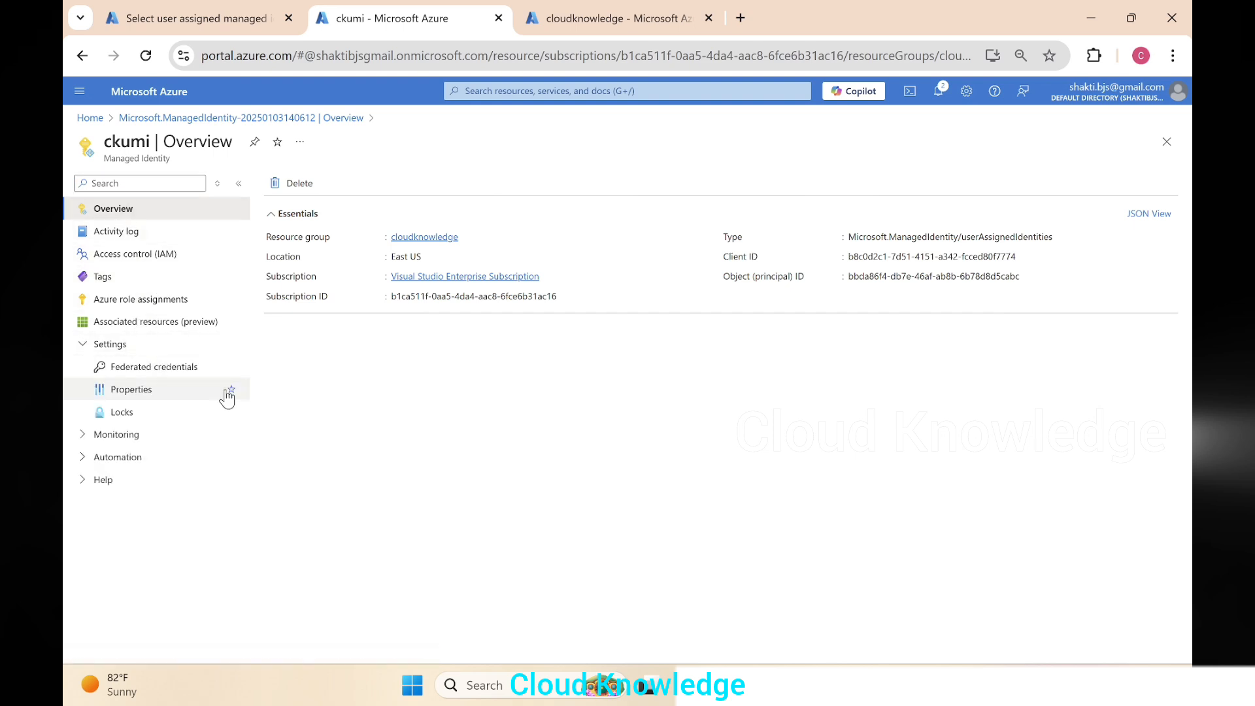
click(142, 437)
click(133, 481)
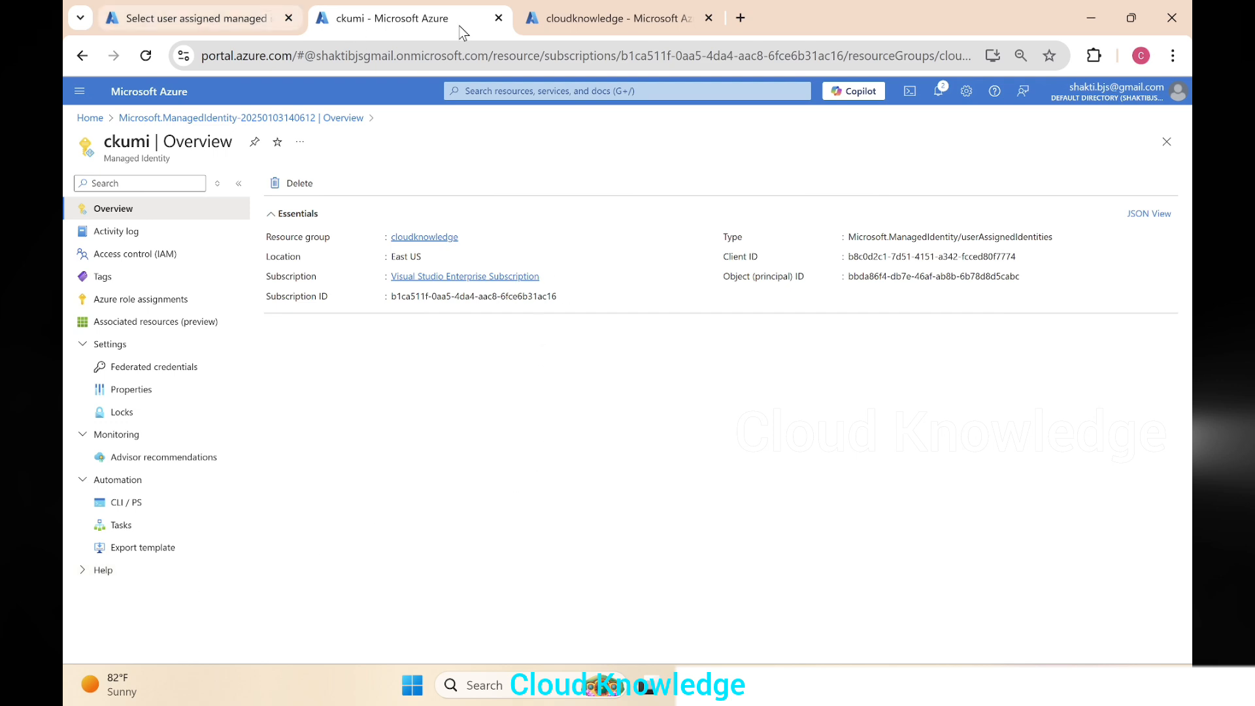
Return to the SQL database's identity configuration, filter the user-assigned identities by ckumi and add that identity to the server
click(201, 20)
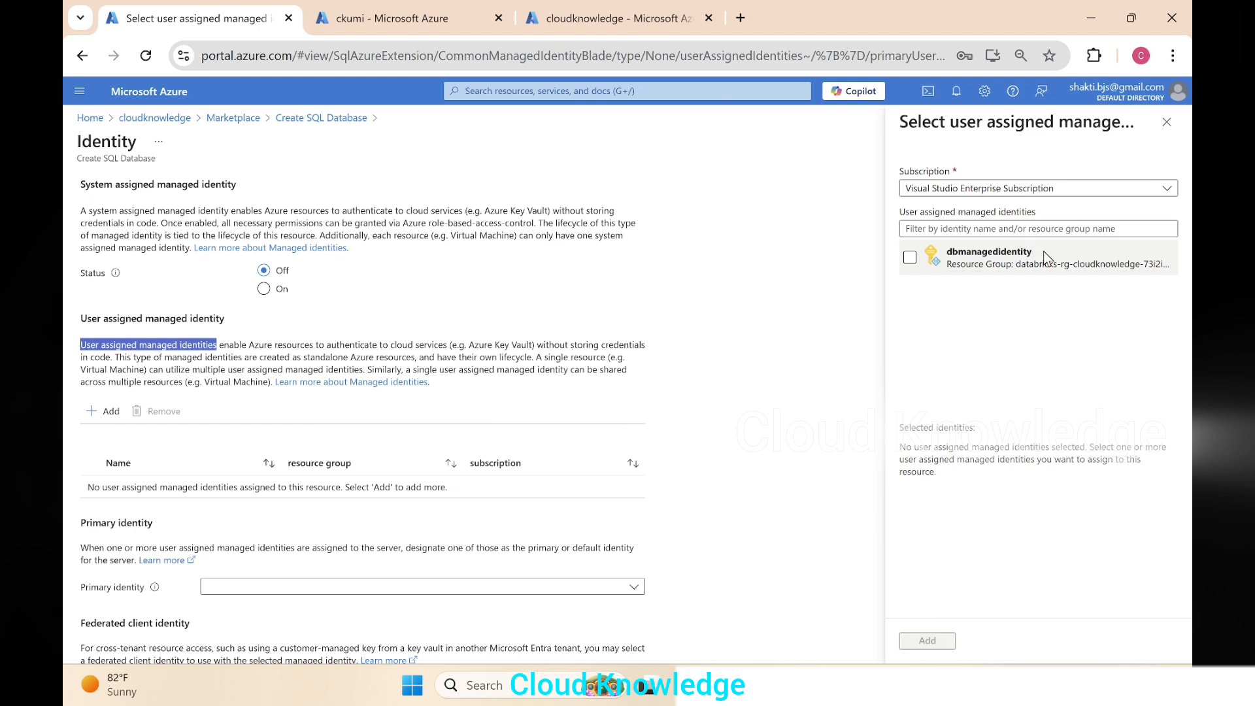
click(1027, 229)
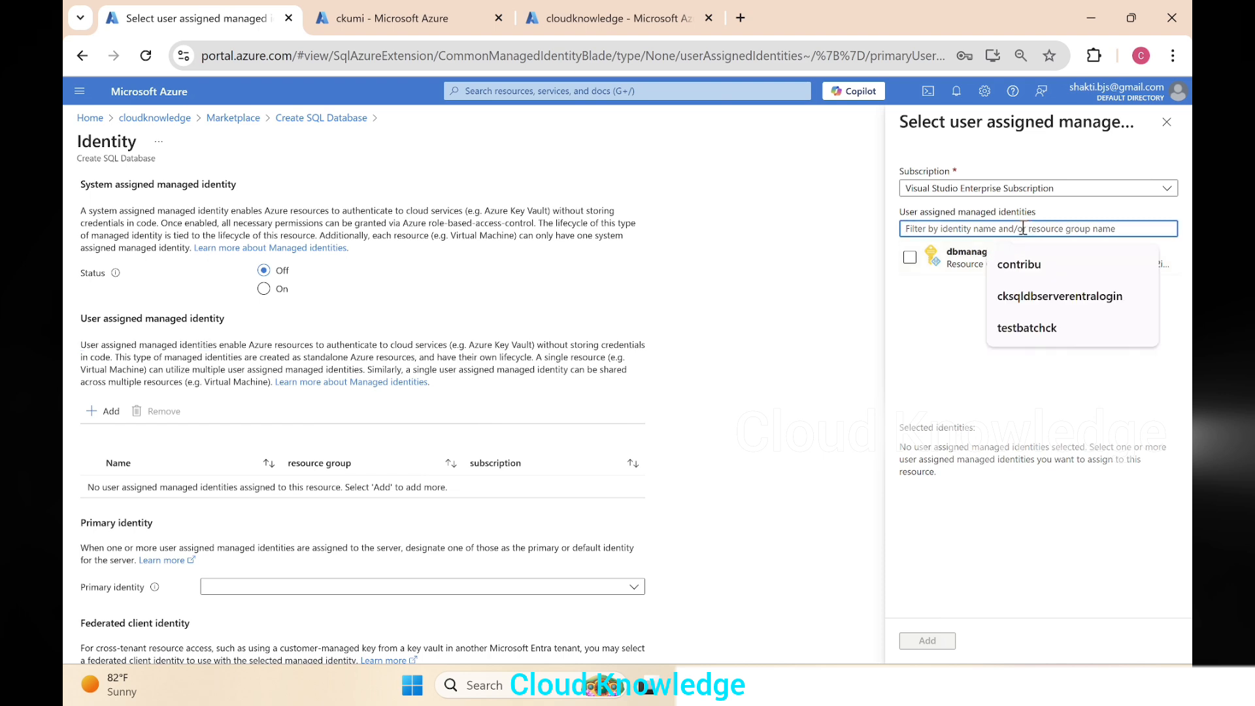
text(ckum)
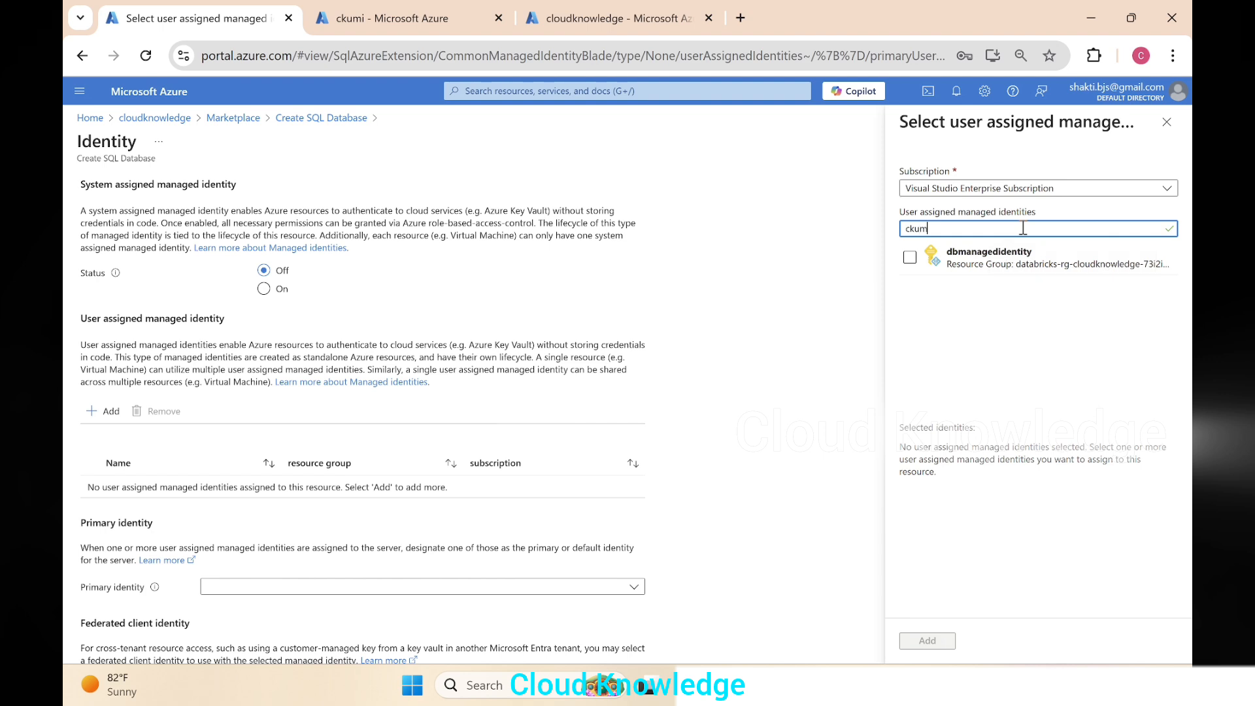
text(i)
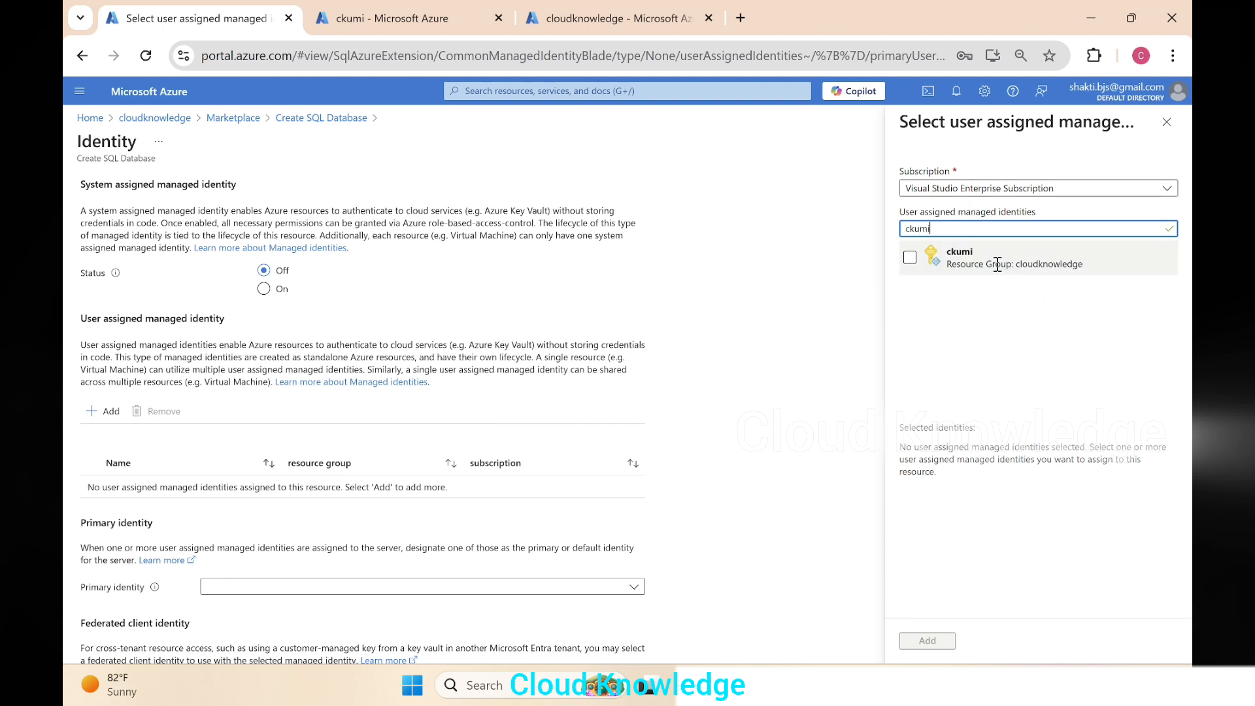
click(994, 263)
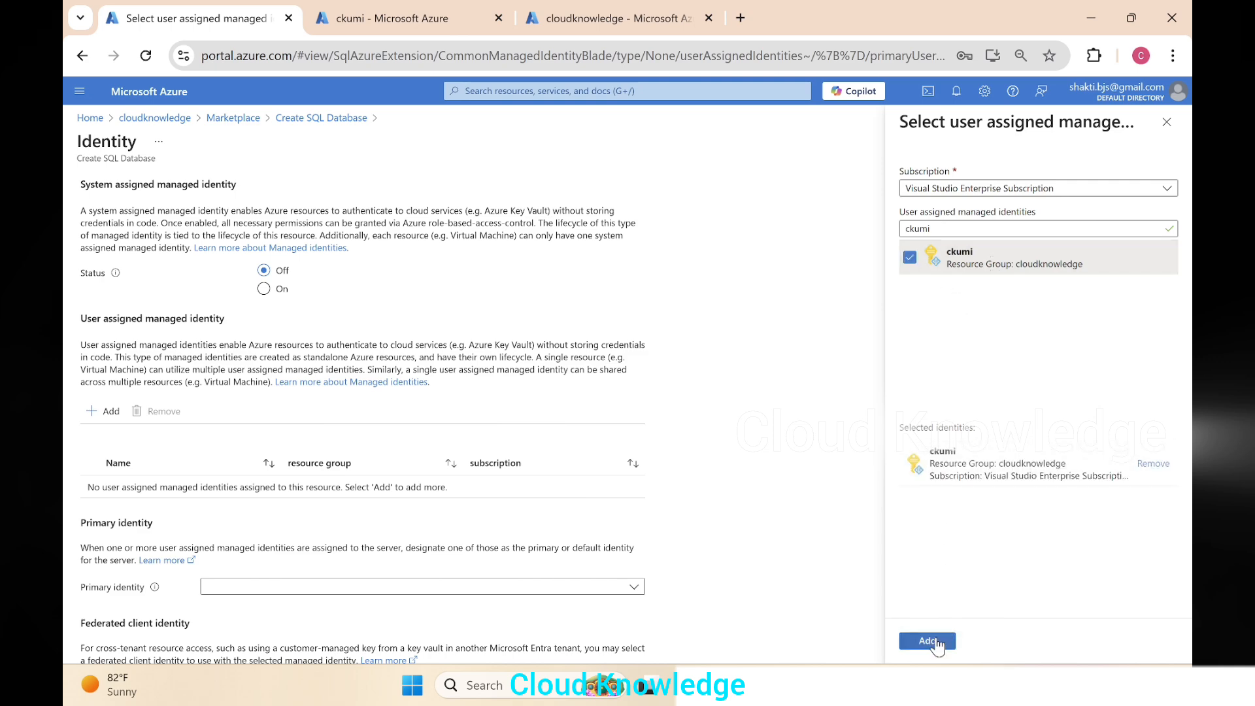
click(928, 642)
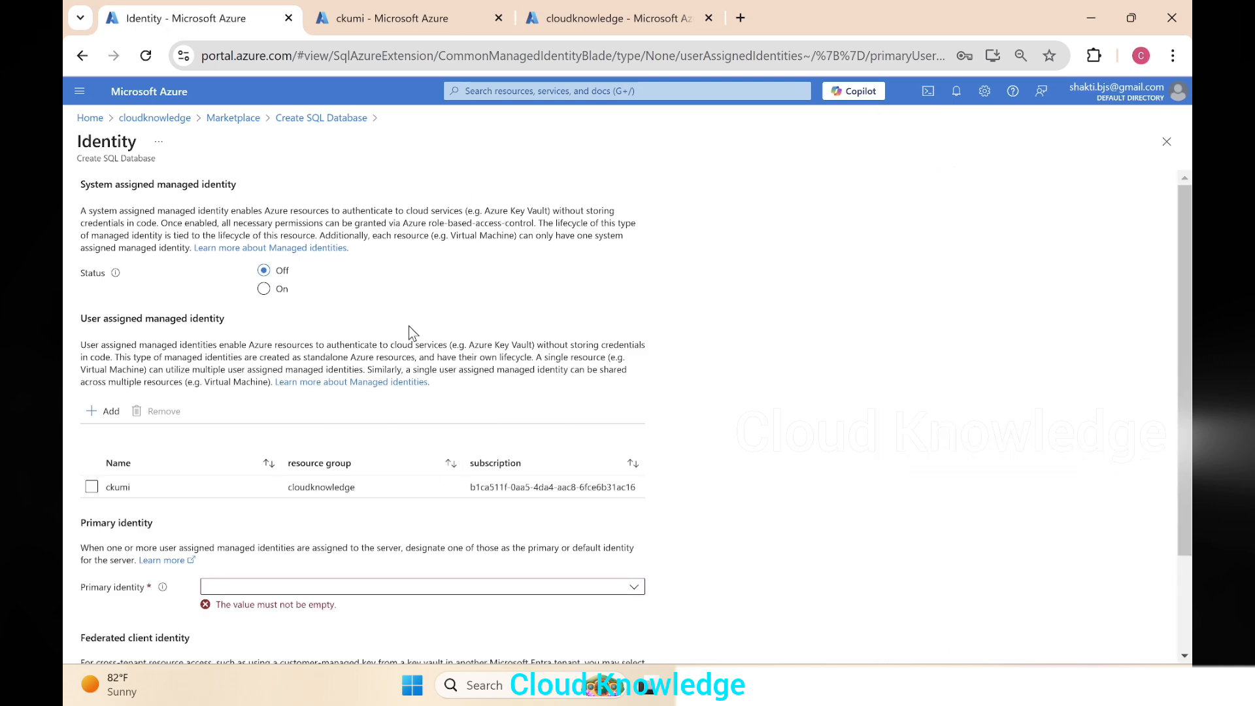
Set ckumi as the server's primary identity and apply the identity configuration
scroll(412, 333, down, 1)
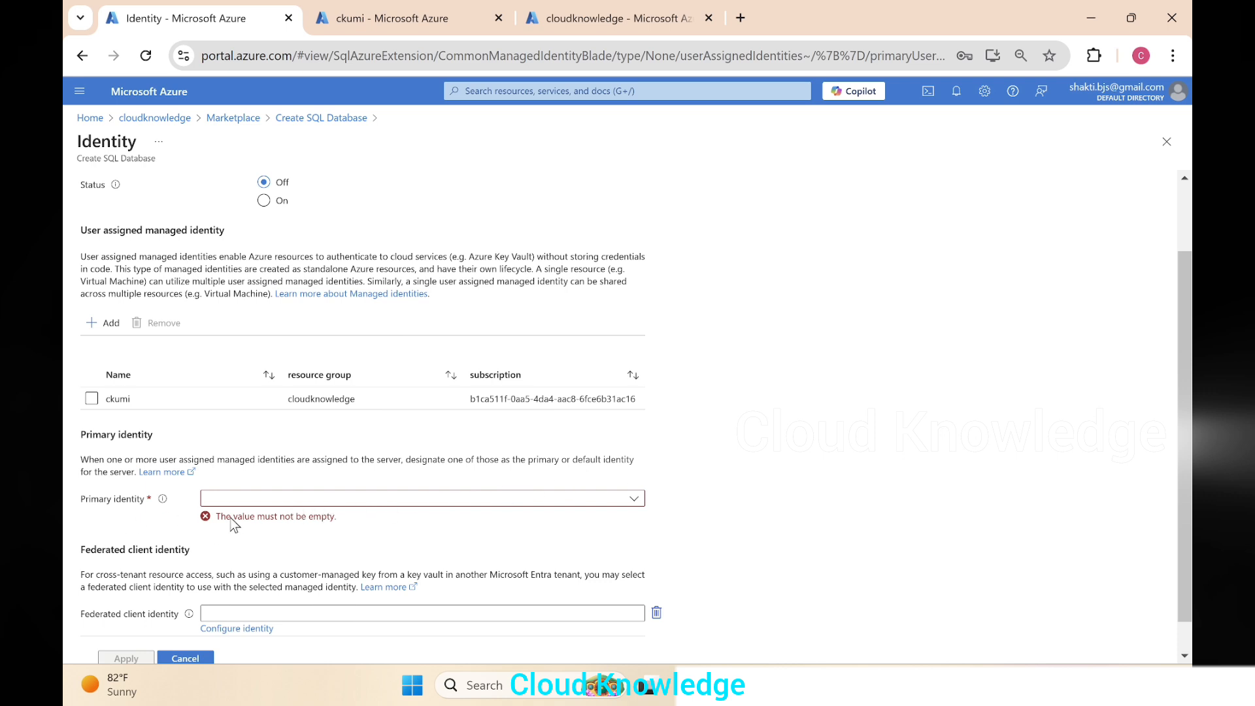
click(253, 500)
click(215, 519)
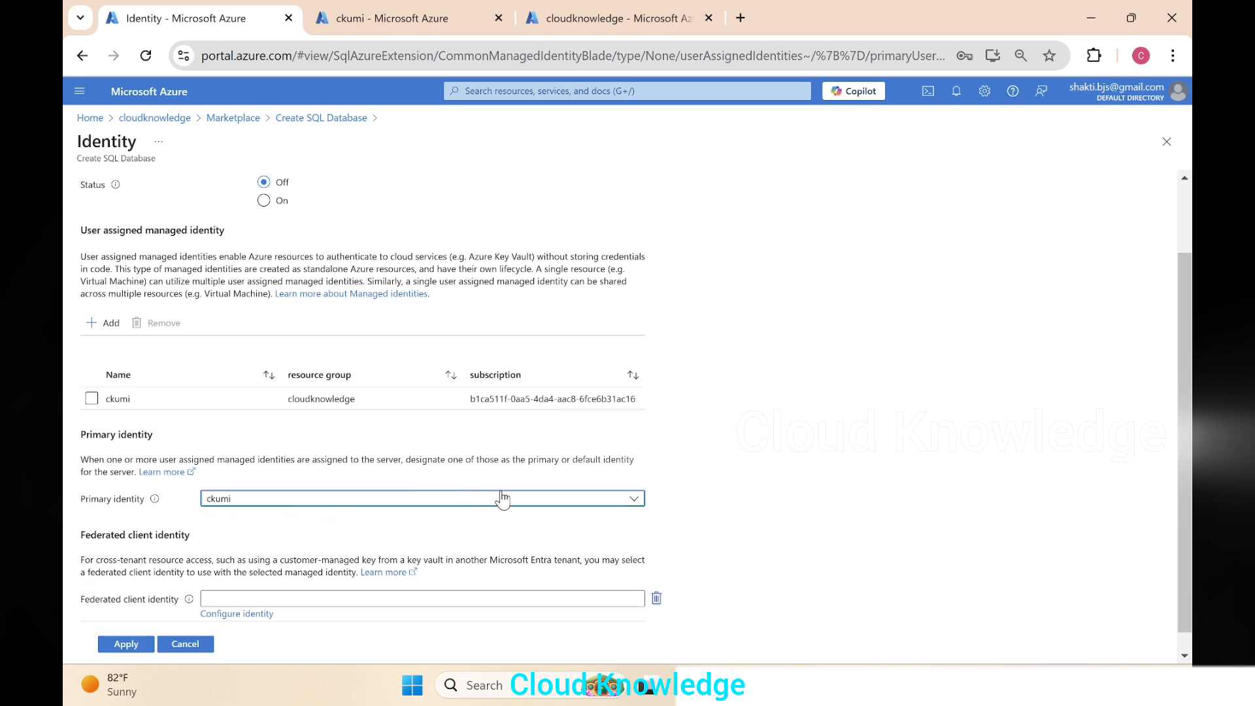
scroll(256, 390, down, 1)
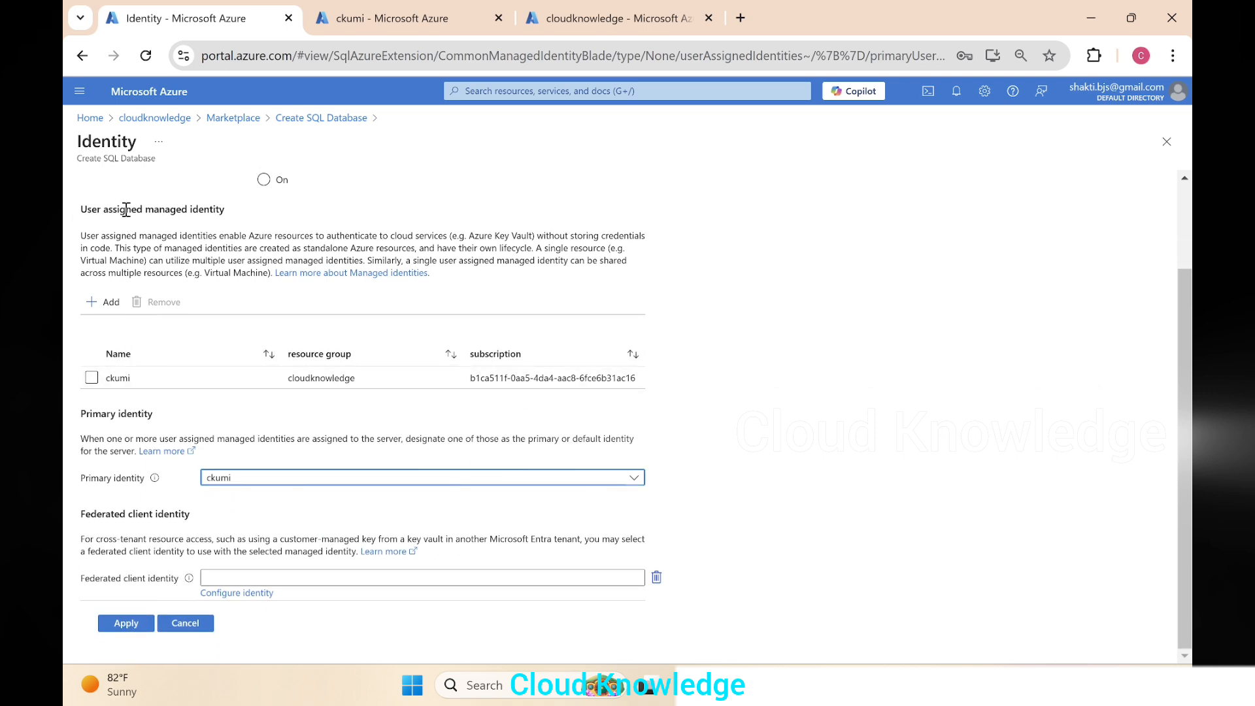
click(126, 624)
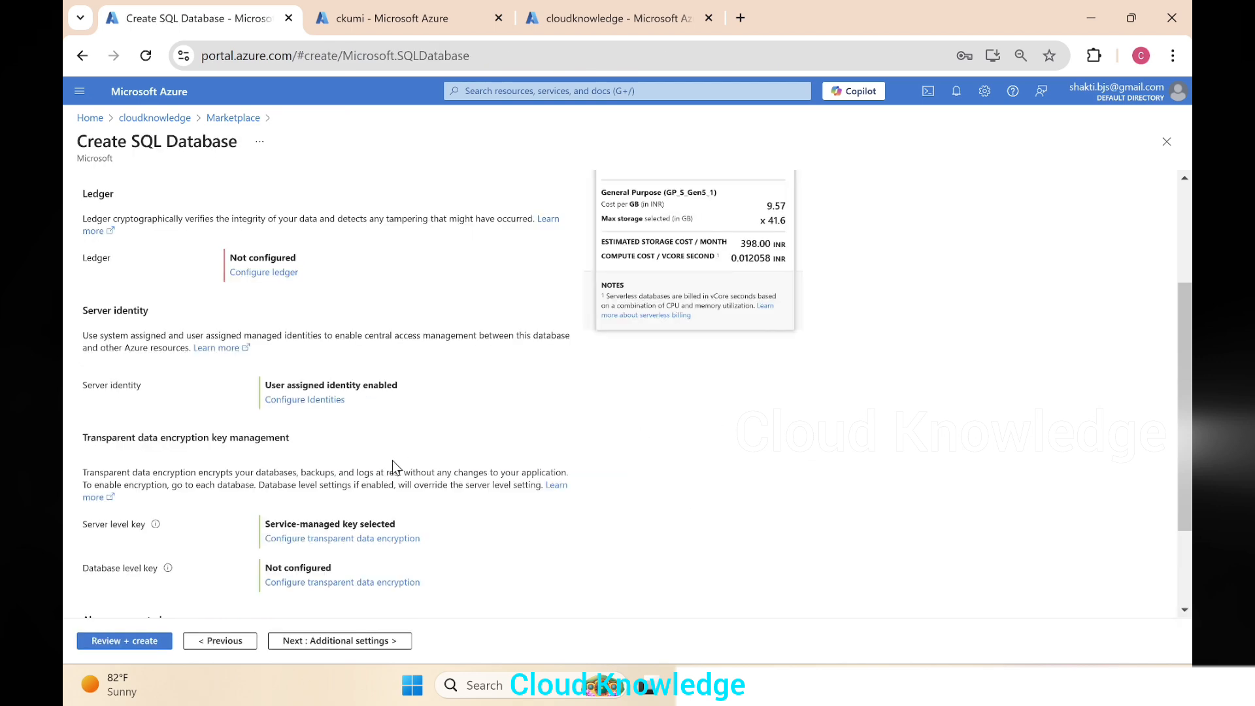
Keep the default additional settings and empty tags, review the SQL database's configuration summary, and submit it for creation
scroll(347, 412, down, 1)
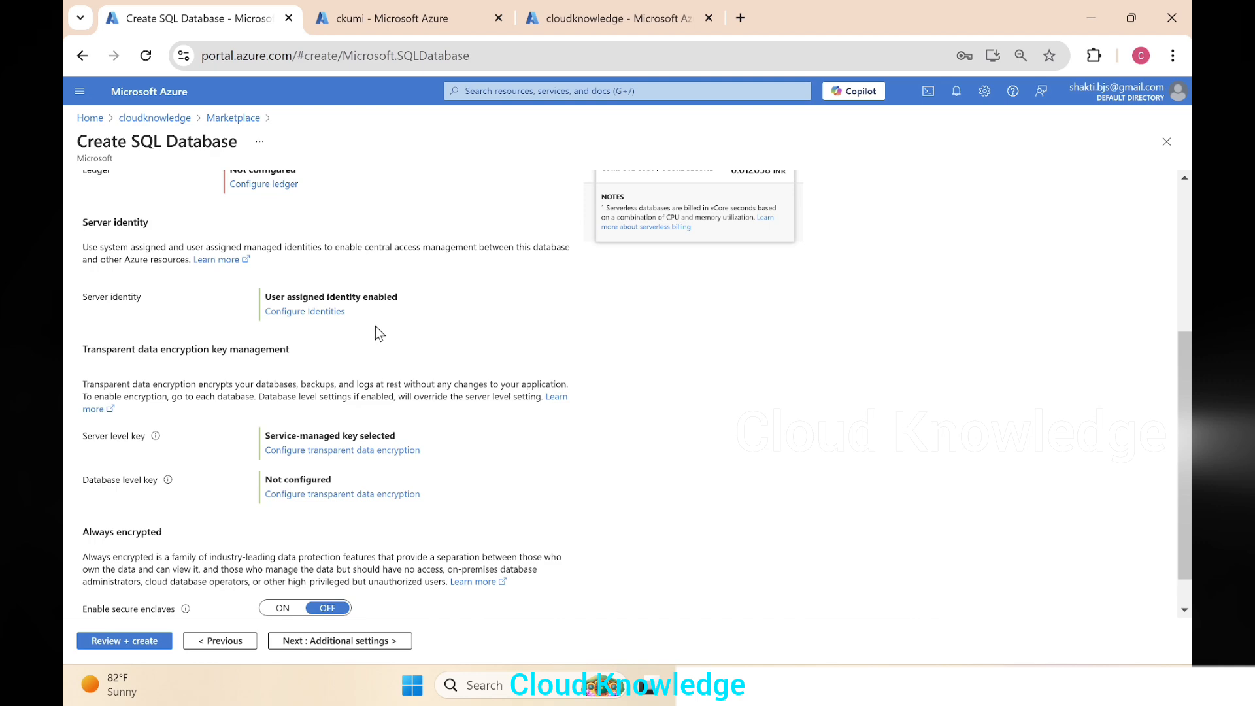
scroll(378, 325, down, 1)
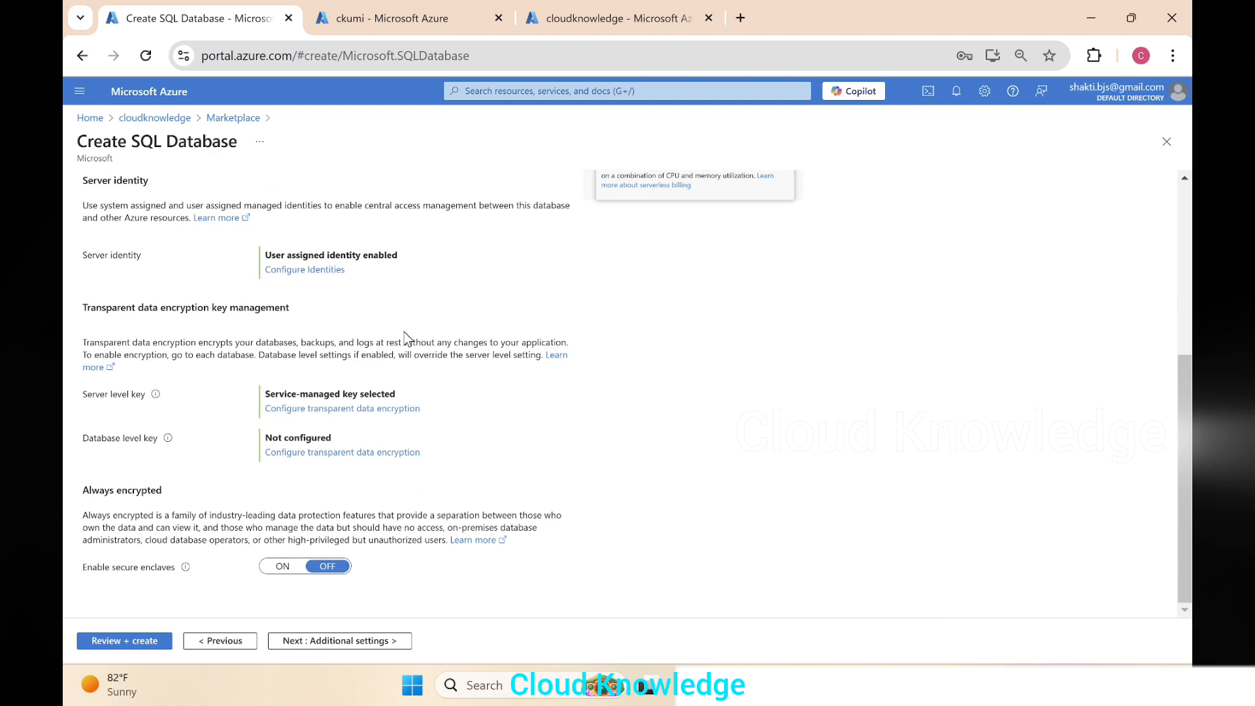
click(337, 642)
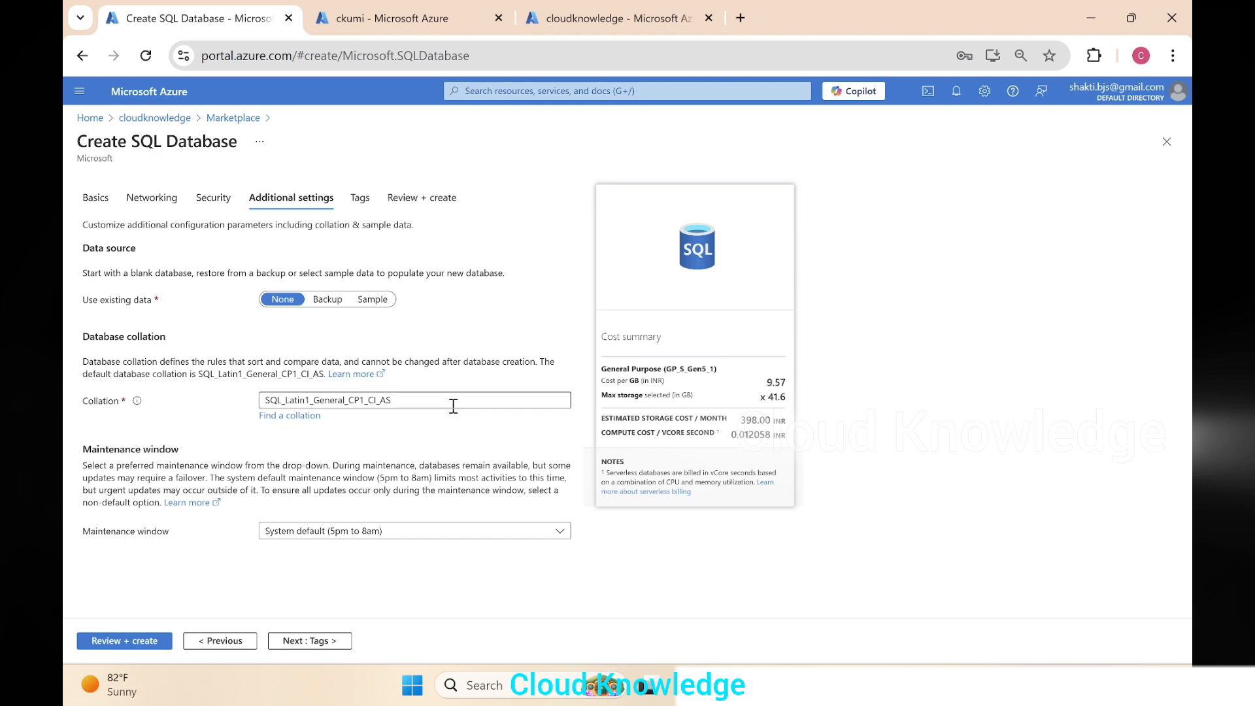
click(314, 641)
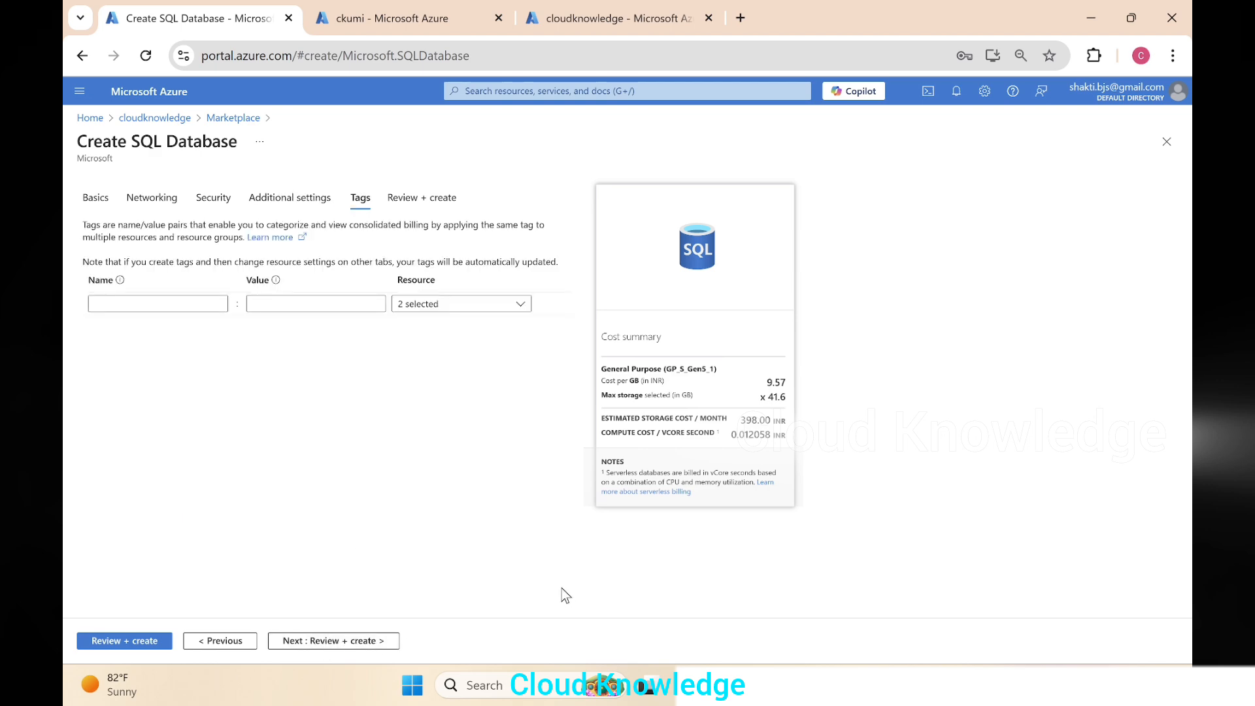
click(121, 637)
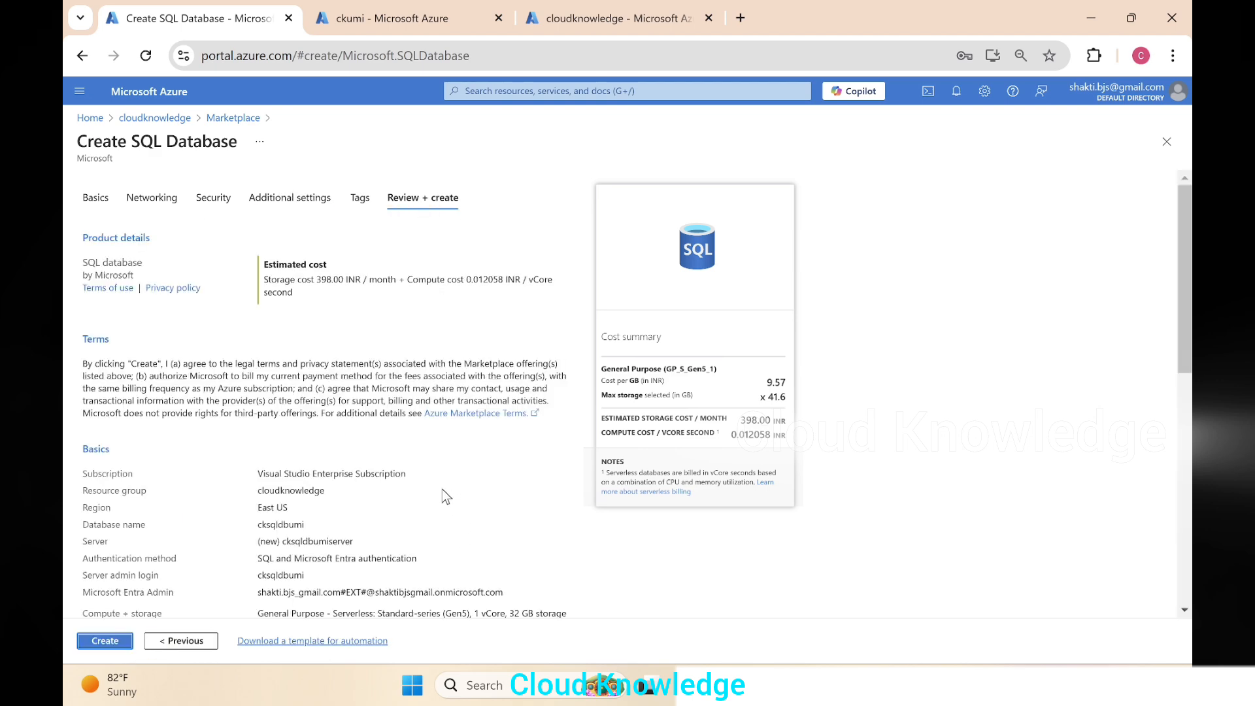
scroll(442, 492, down, 7)
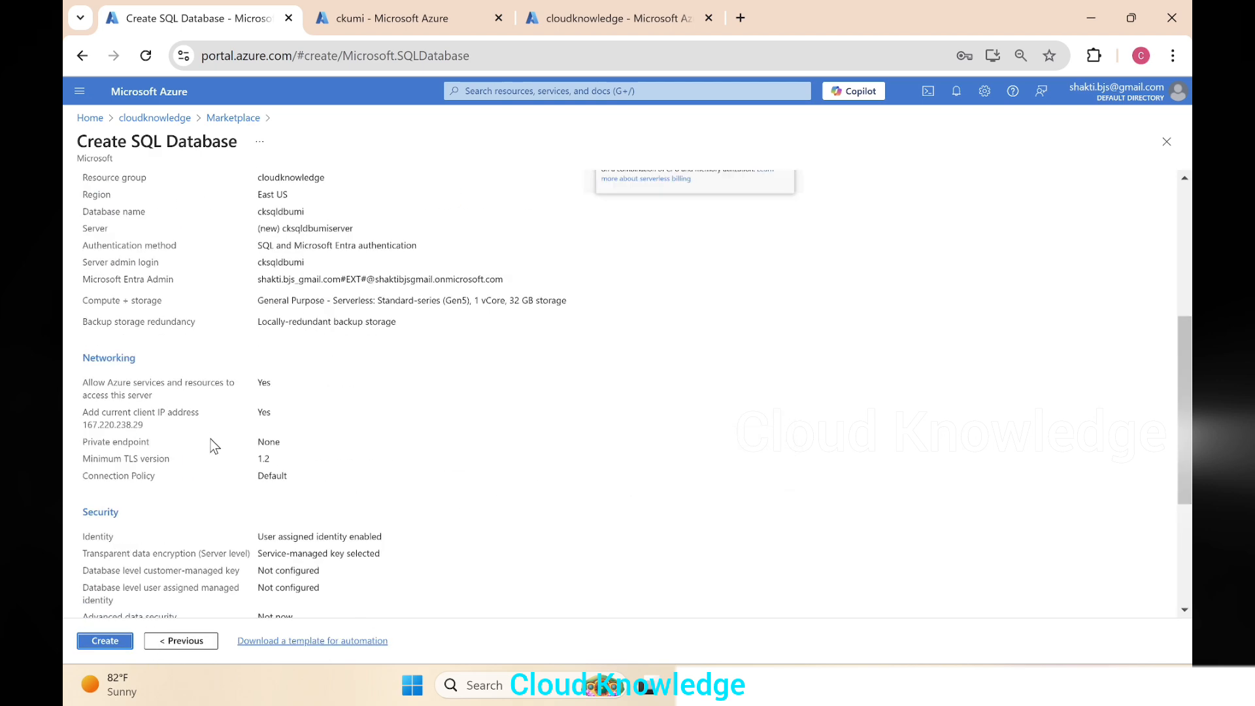
click(105, 642)
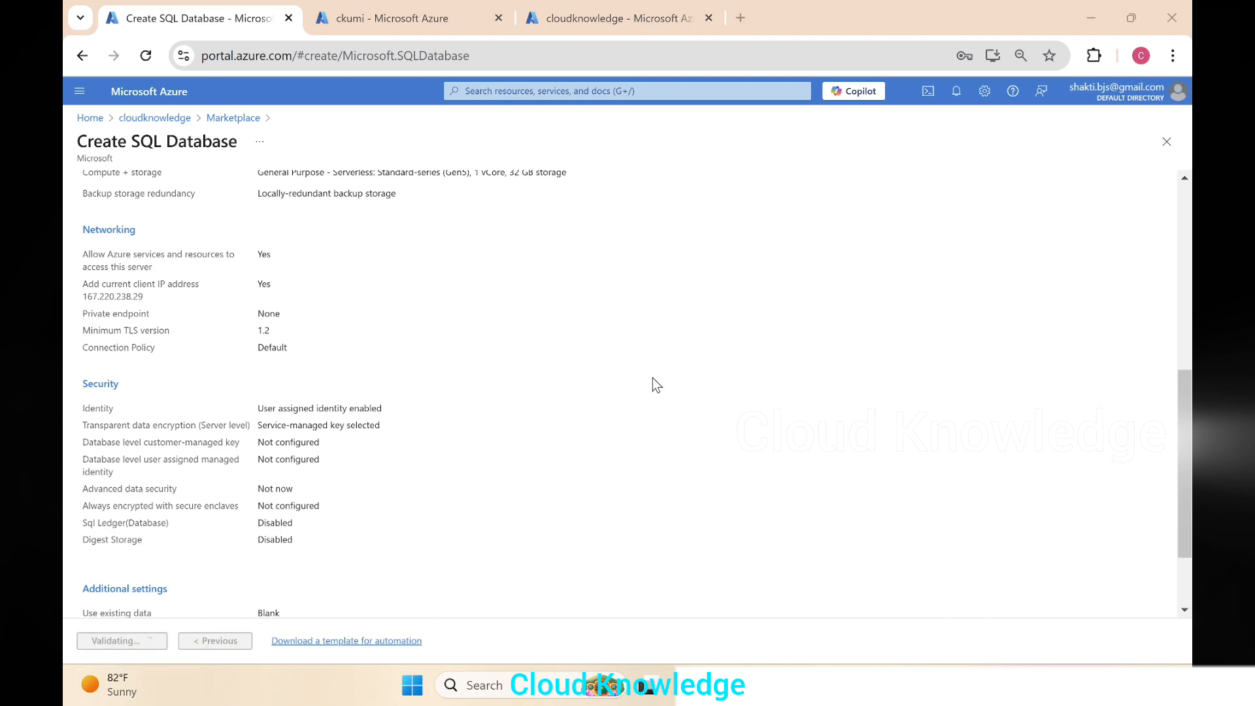
Switch to the Microsoft Learn article and review its instructions for adding a user-assigned managed identity on the Identity pane
key(alt+Tab)
key(alt+Tab)
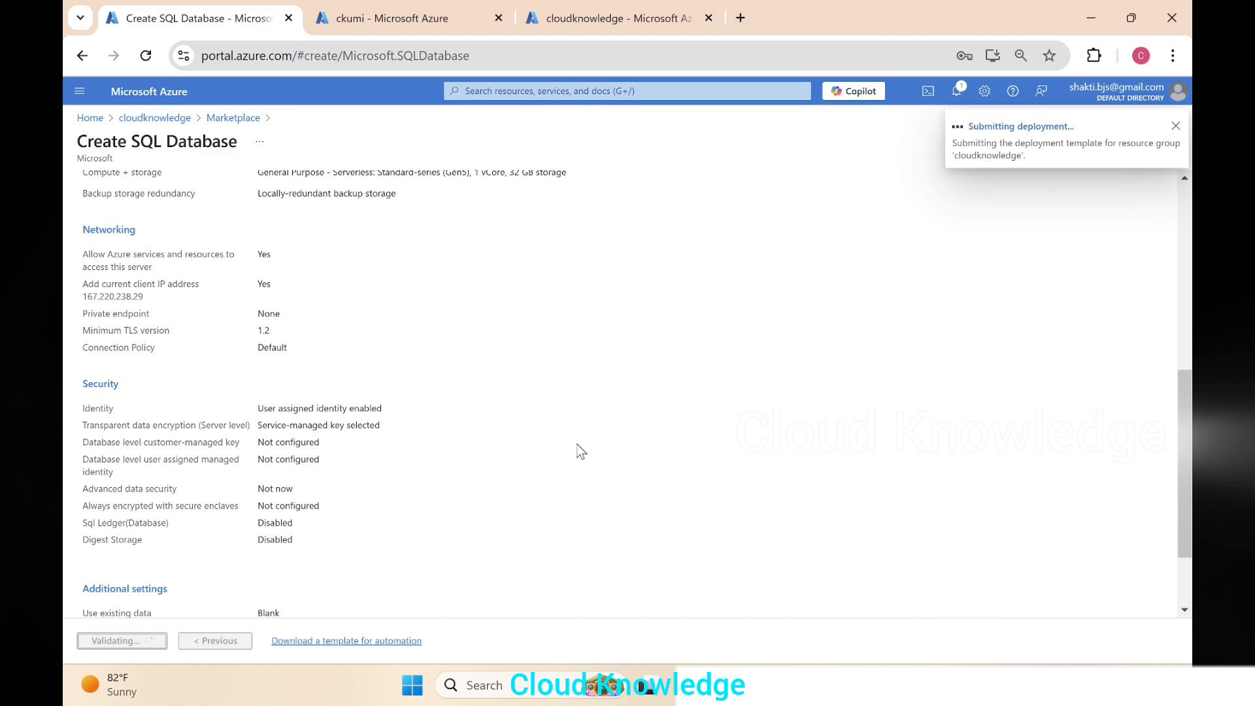
key(alt+Tab)
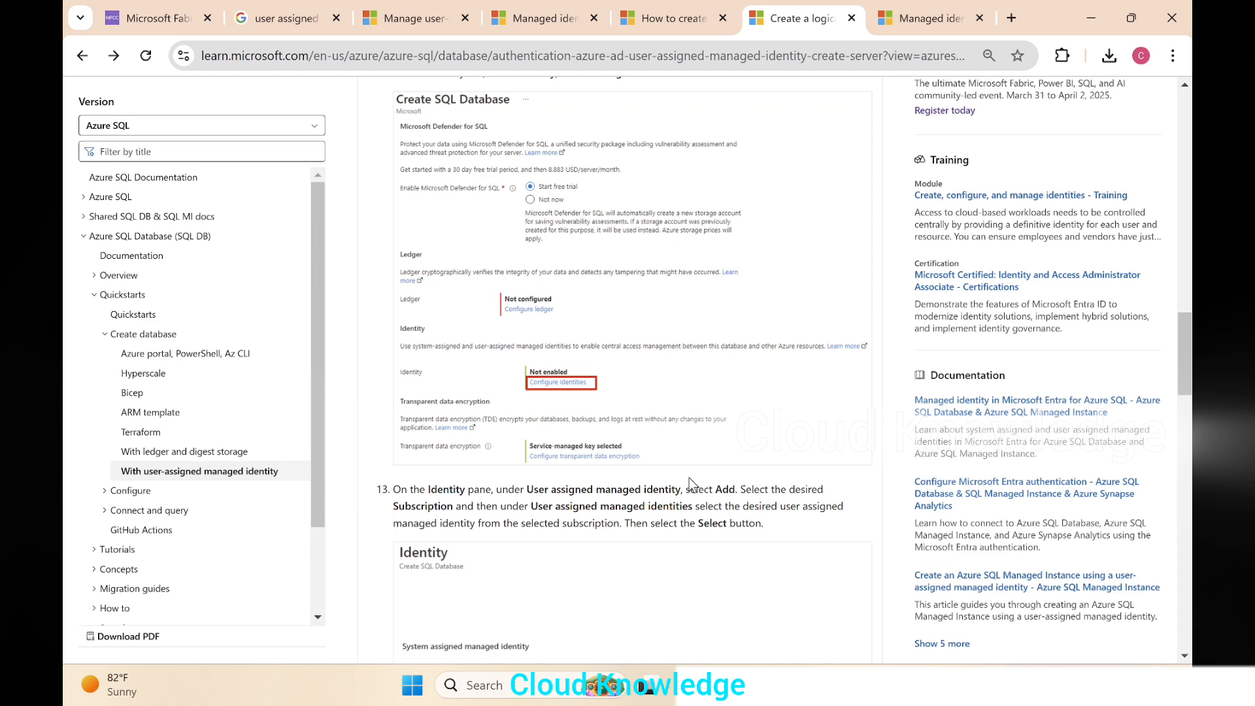
scroll(691, 481, down, 3)
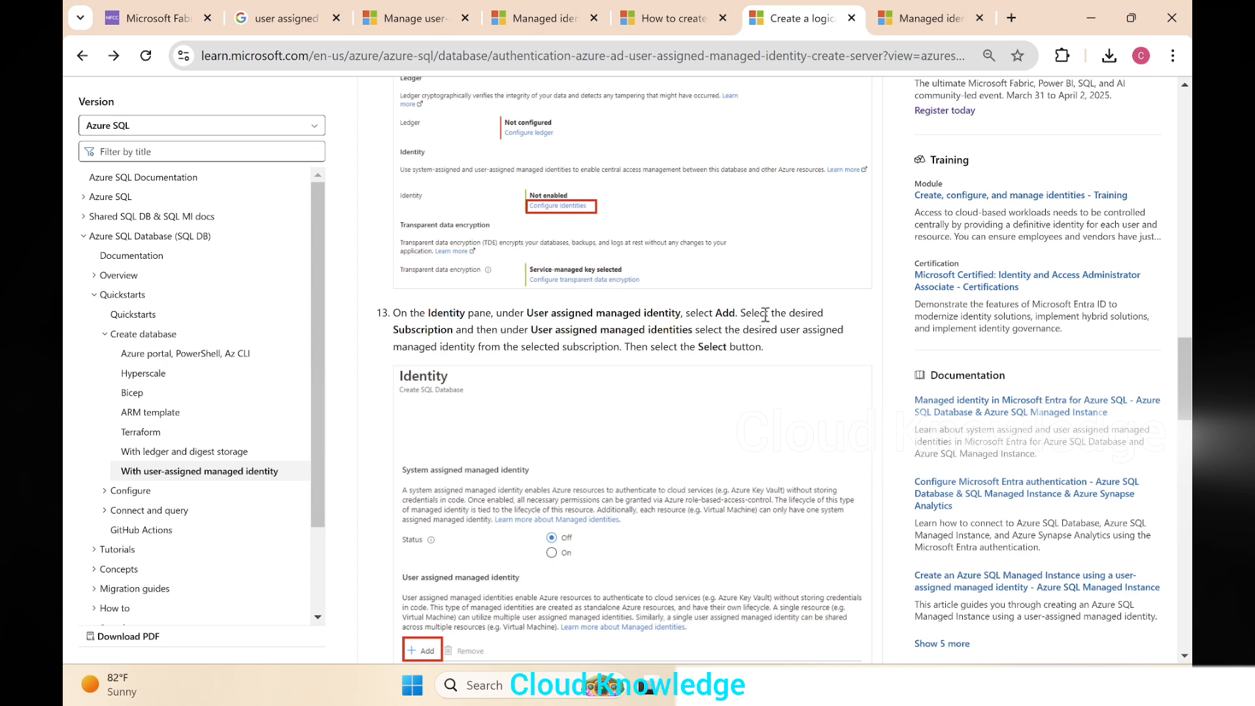
Read the article's remaining steps on selecting the user-assigned identity, setting the primary identity, and reviewing and creating, and recheck its prerequisites and title
scroll(765, 314, down, 2)
scroll(719, 380, down, 3)
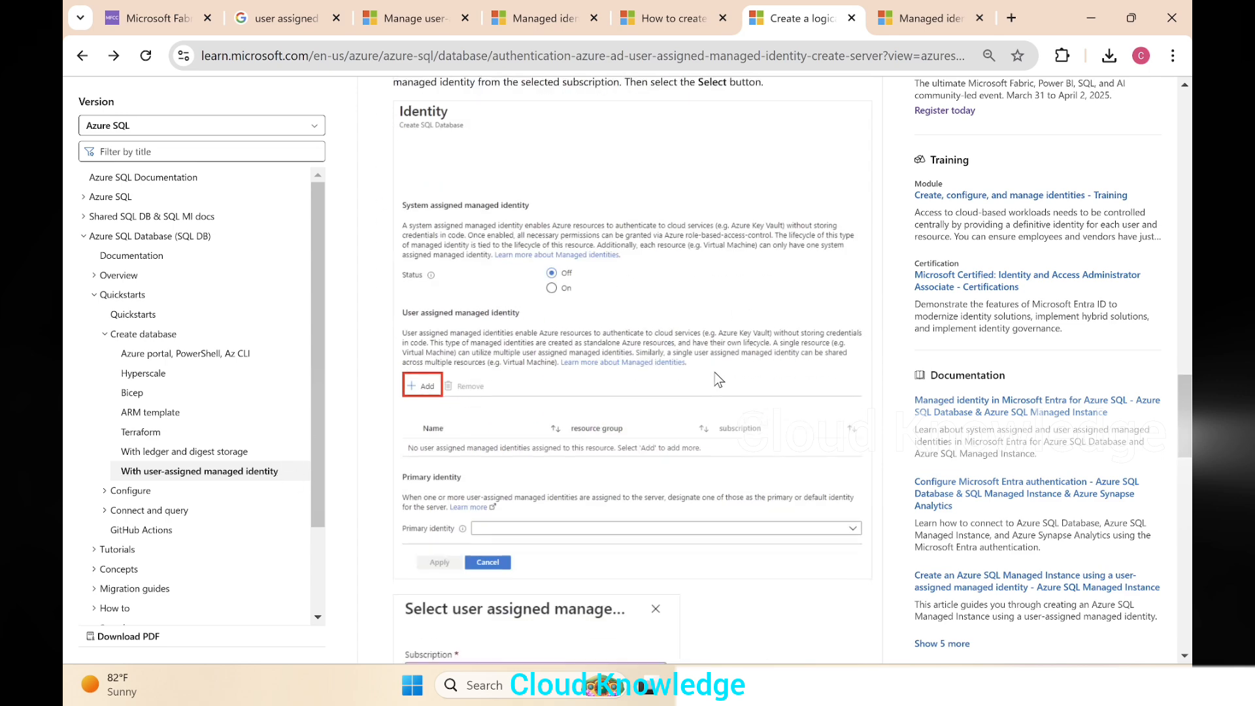
scroll(568, 579, down, 3)
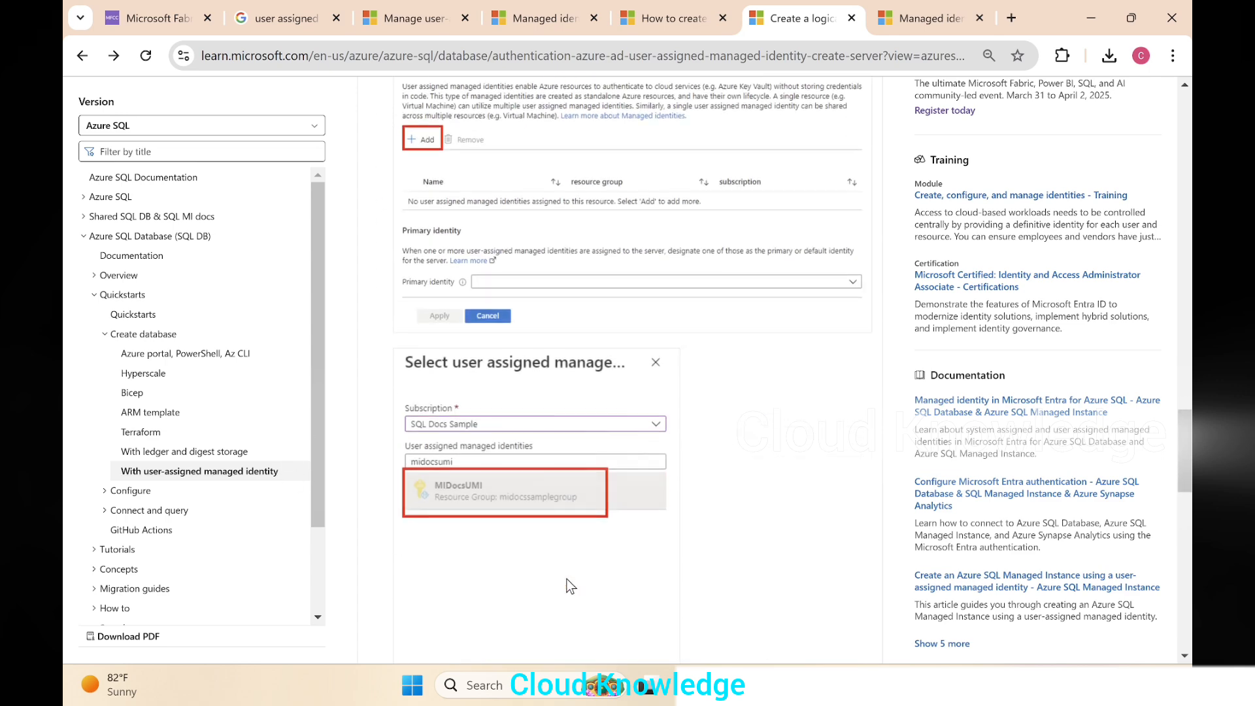
scroll(567, 586, down, 3)
scroll(563, 415, down, 8)
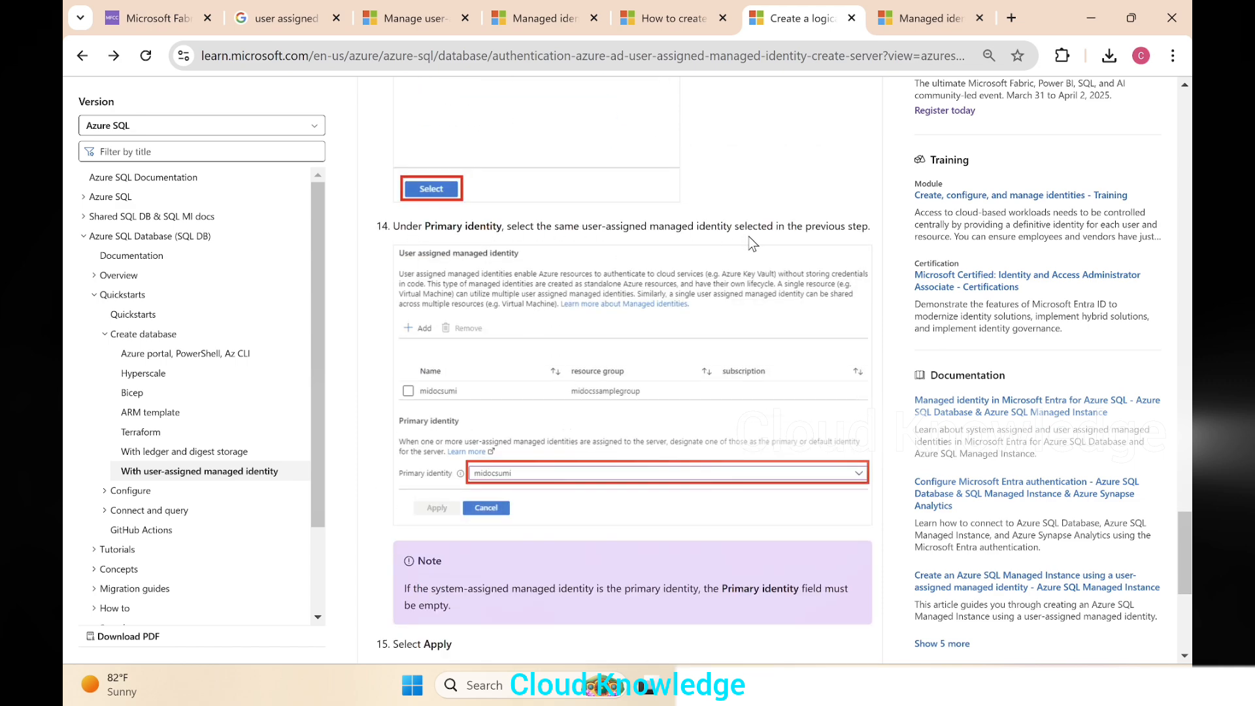
scroll(790, 299, down, 3)
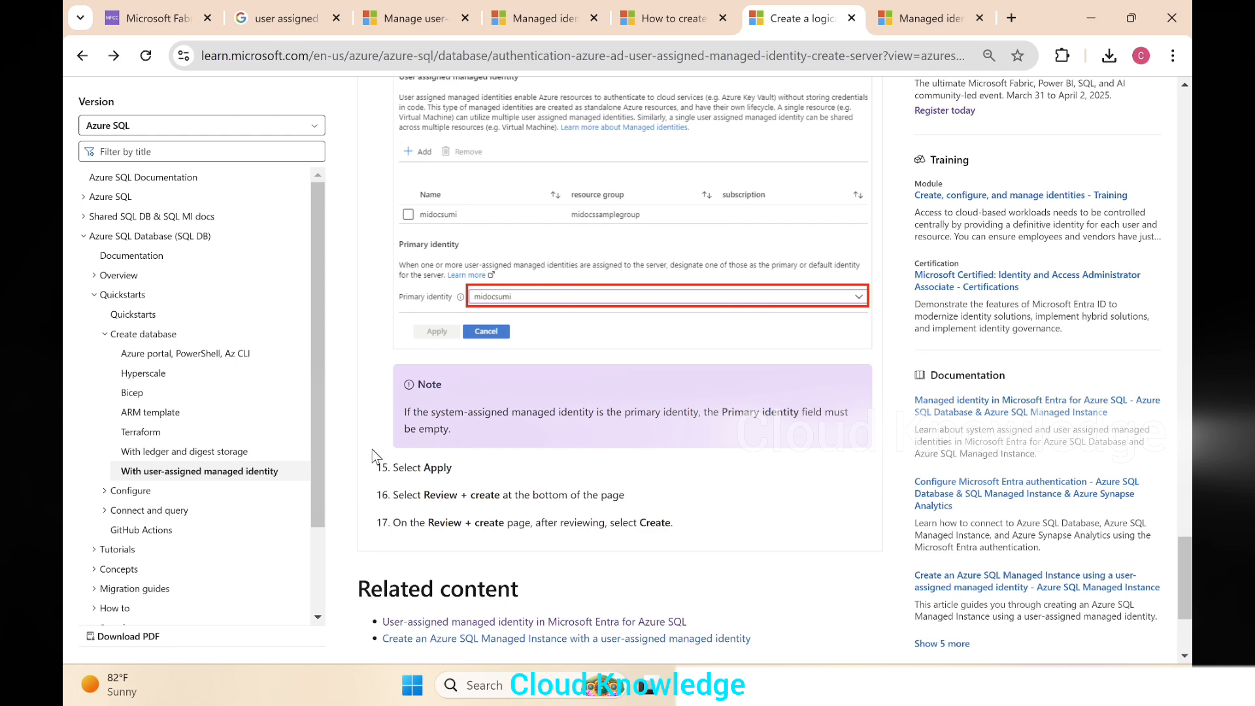
scroll(725, 505, down, 2)
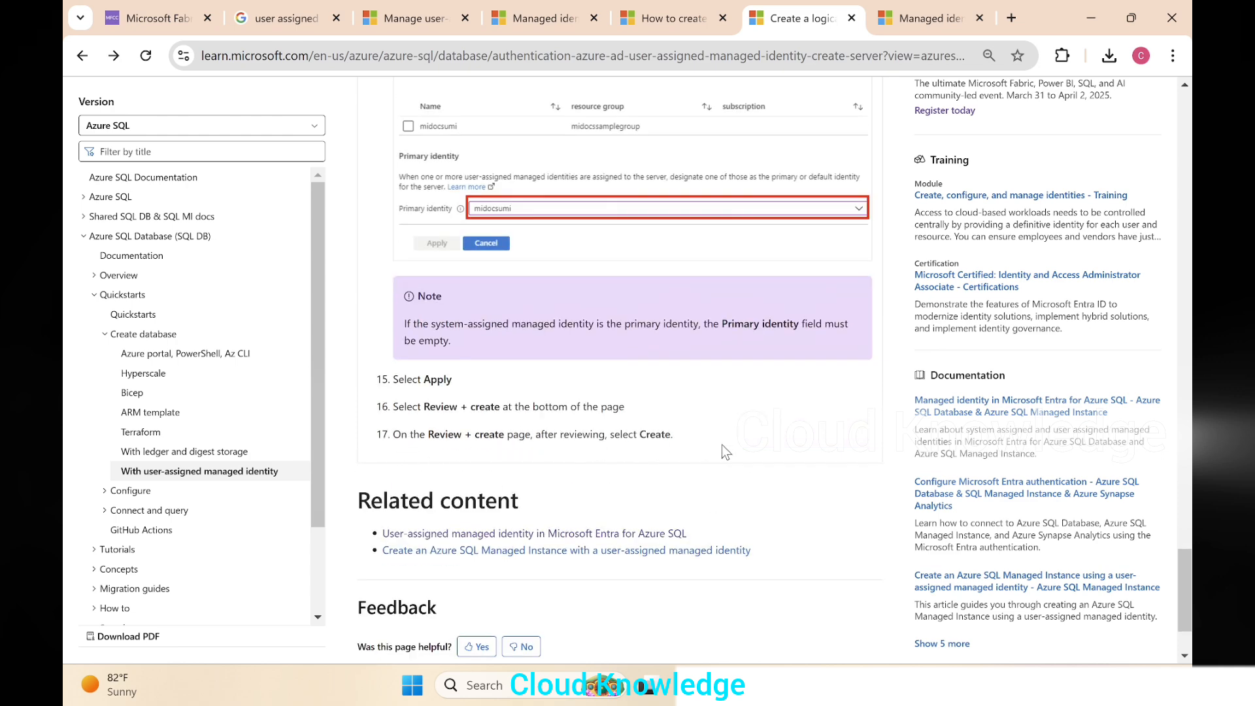
scroll(722, 444, down, 2)
scroll(771, 563, up, 15)
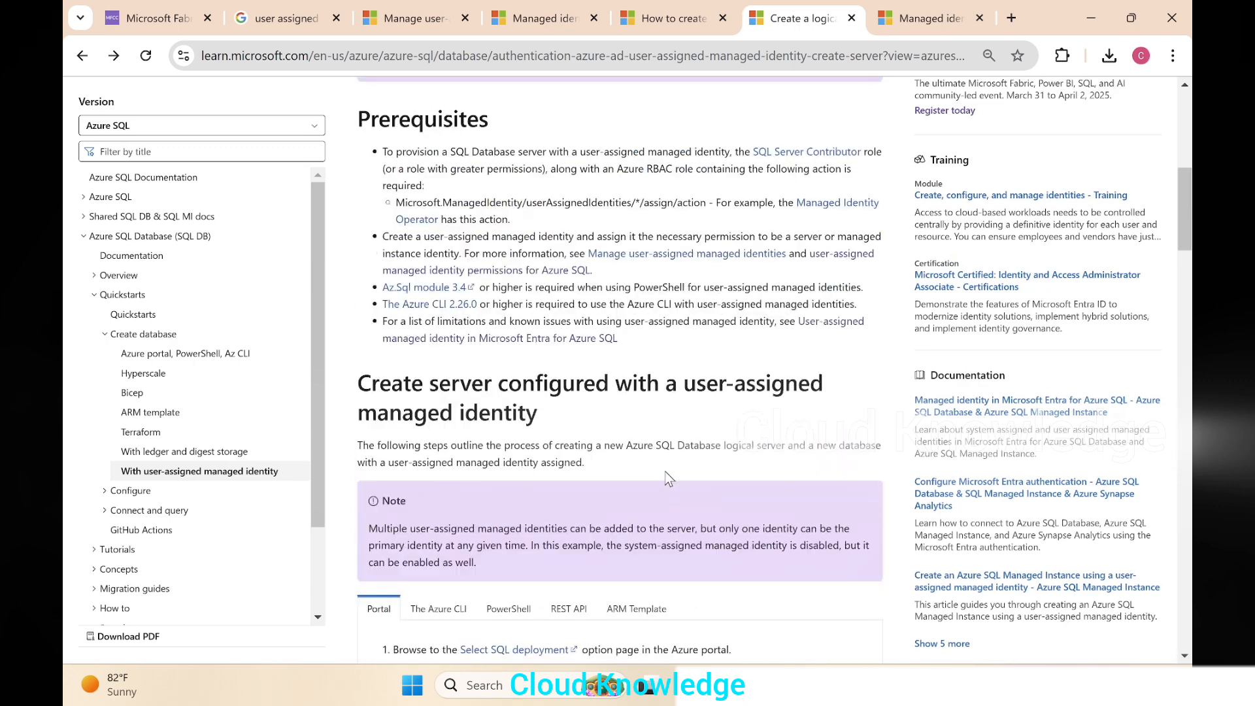
scroll(668, 480, up, 8)
drag(480, 217, 806, 214)
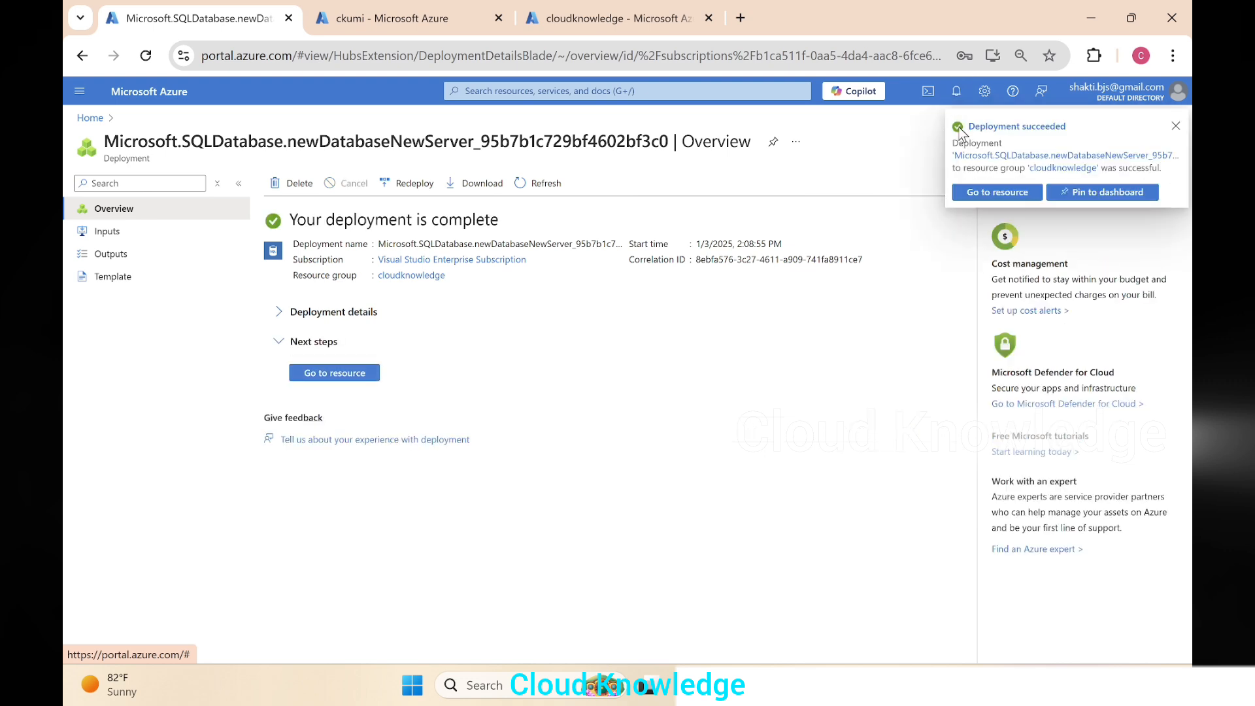
Return to the Azure portal, dismiss the deployment notification, and go through the deployed database cksqldbumi to its SQL server
click(1176, 127)
click(363, 377)
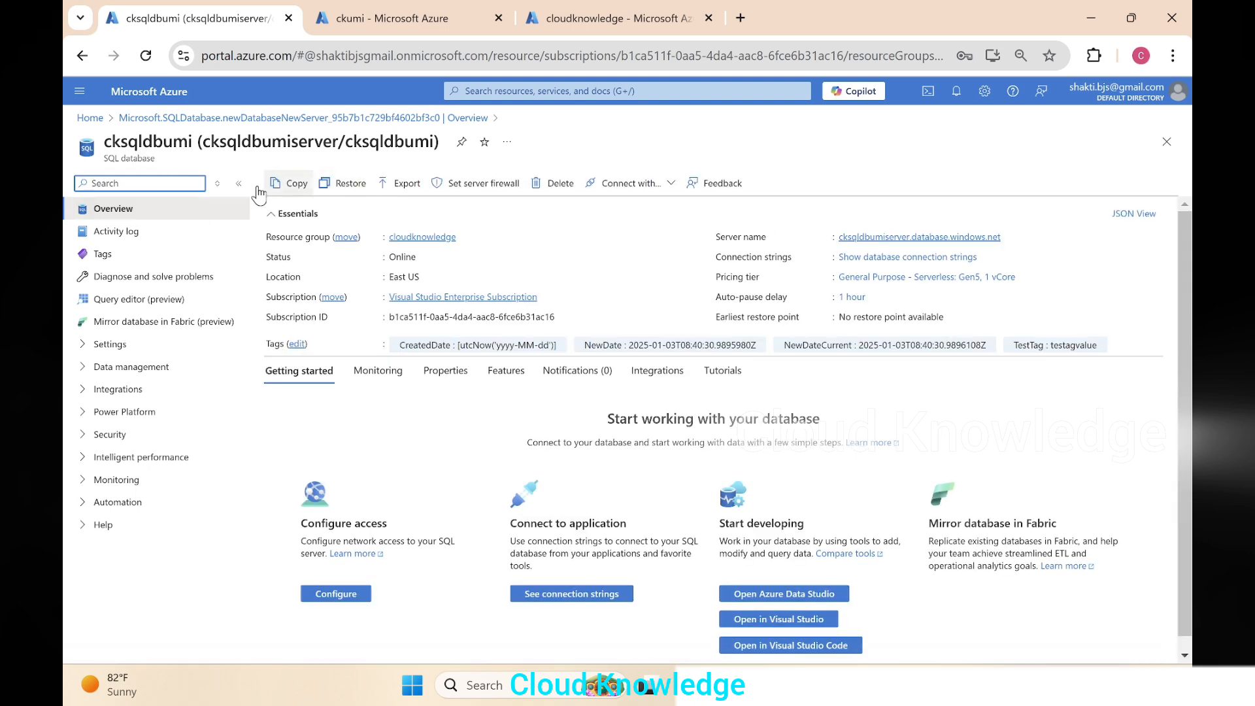
click(863, 238)
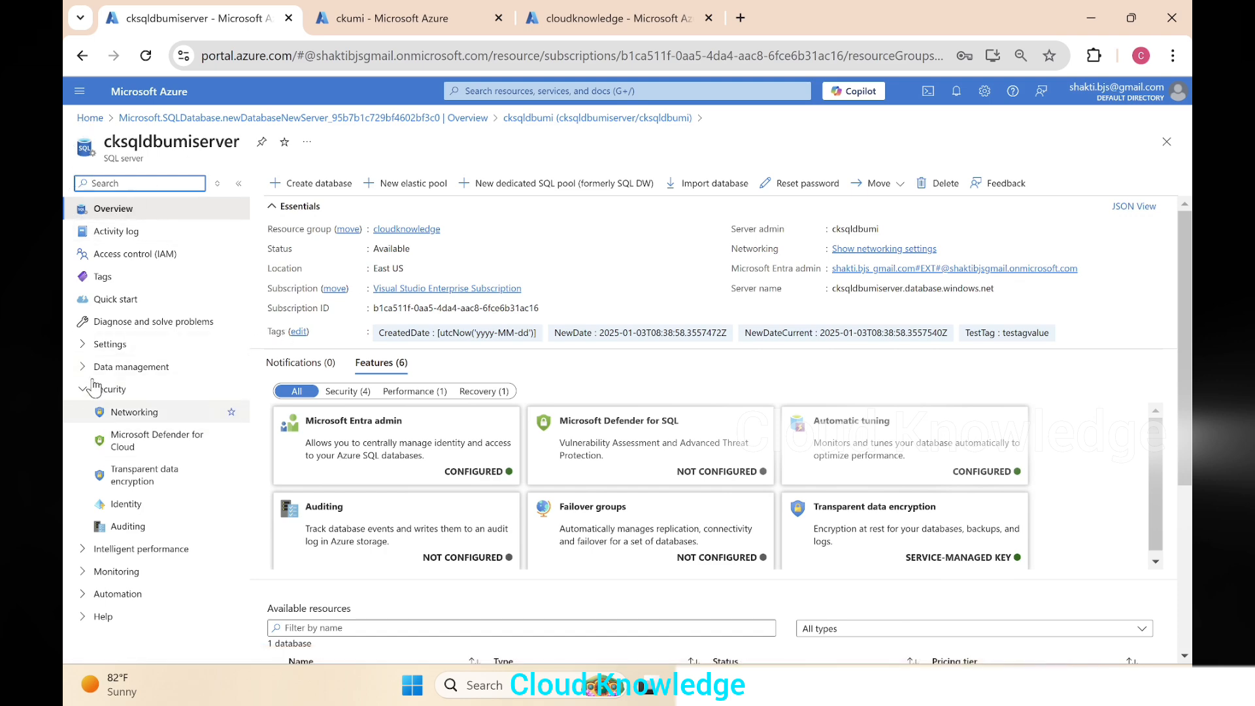
Examine the identity settings of cksqldbumiserver, checking its system-assigned status, user-assigned managed identities and primary identity
click(126, 504)
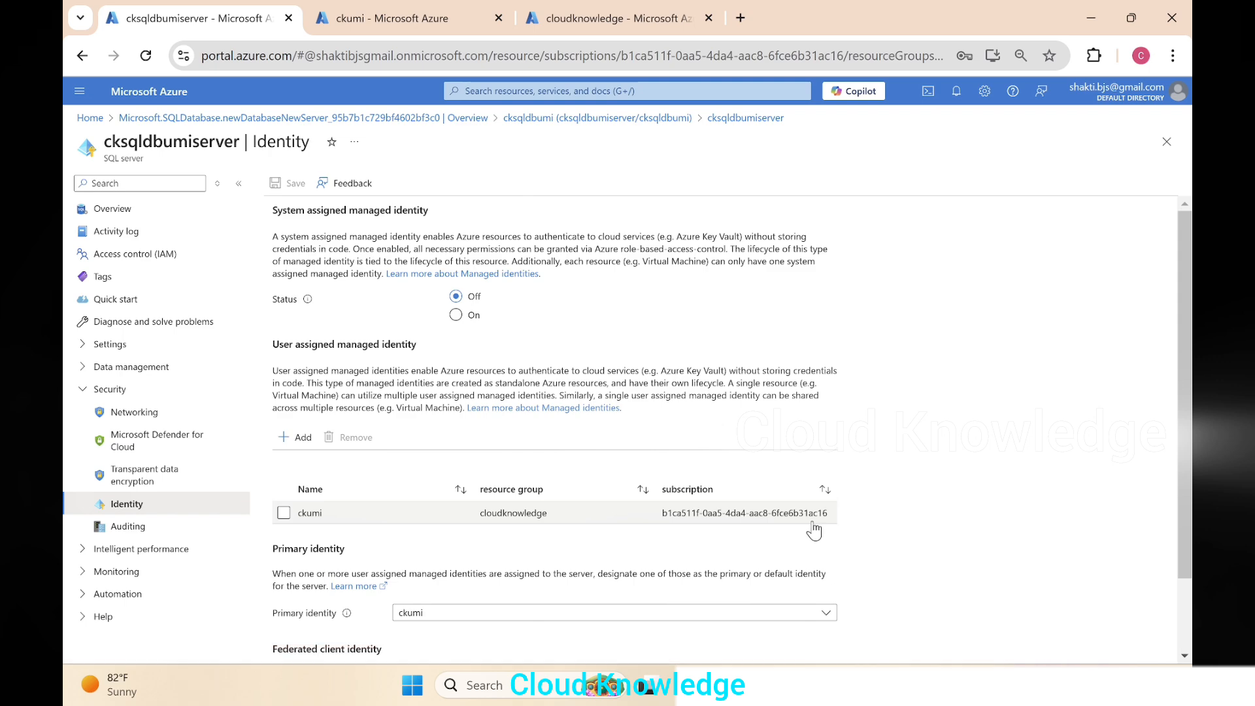
scroll(670, 388, down, 2)
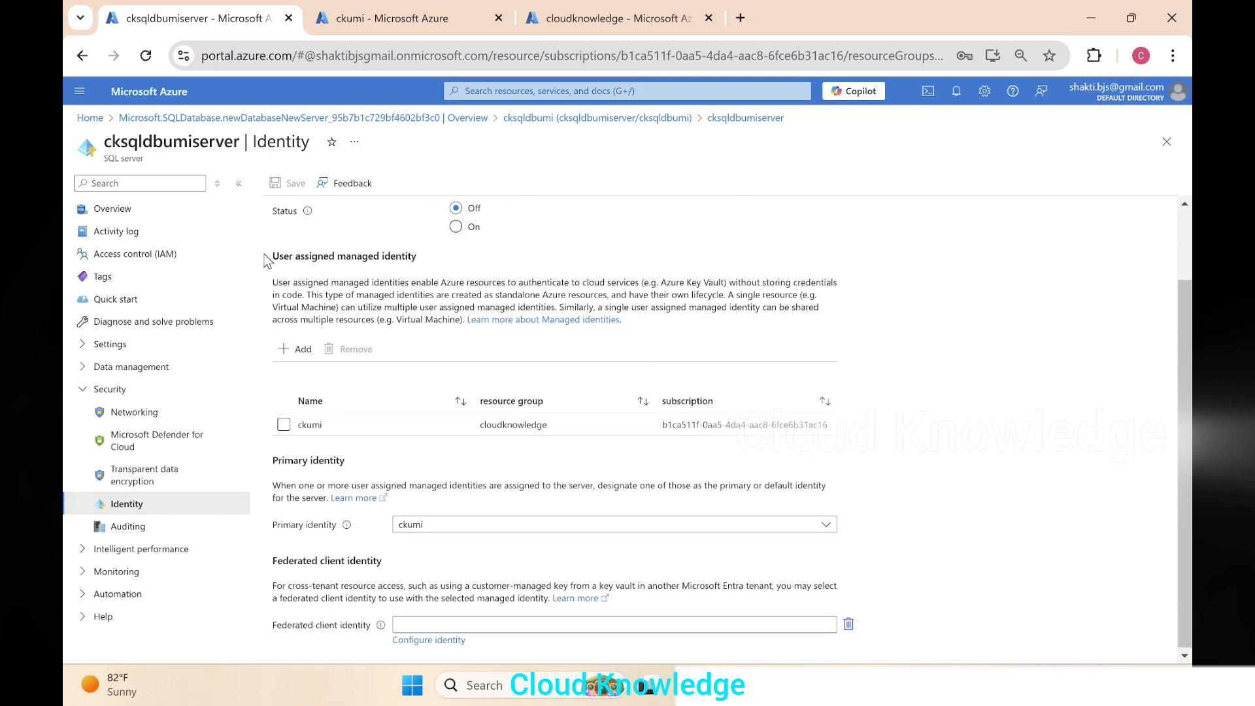
drag(275, 254, 455, 265)
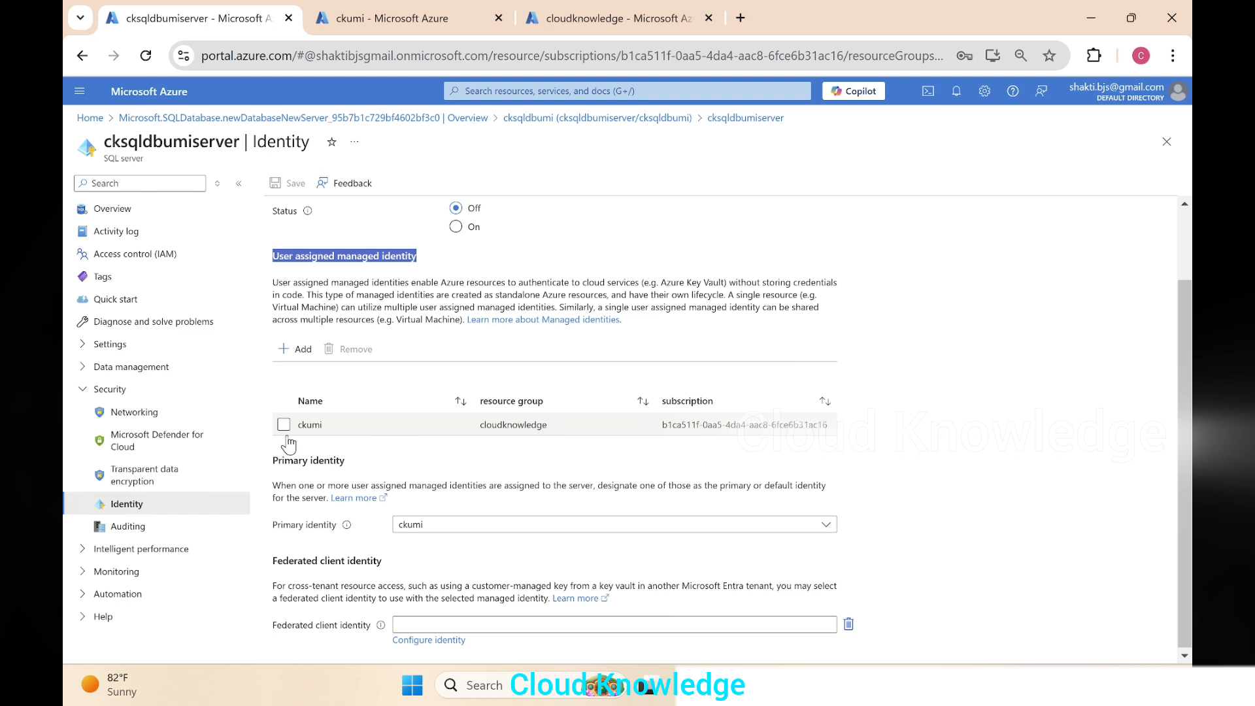
scroll(805, 438, up, 2)
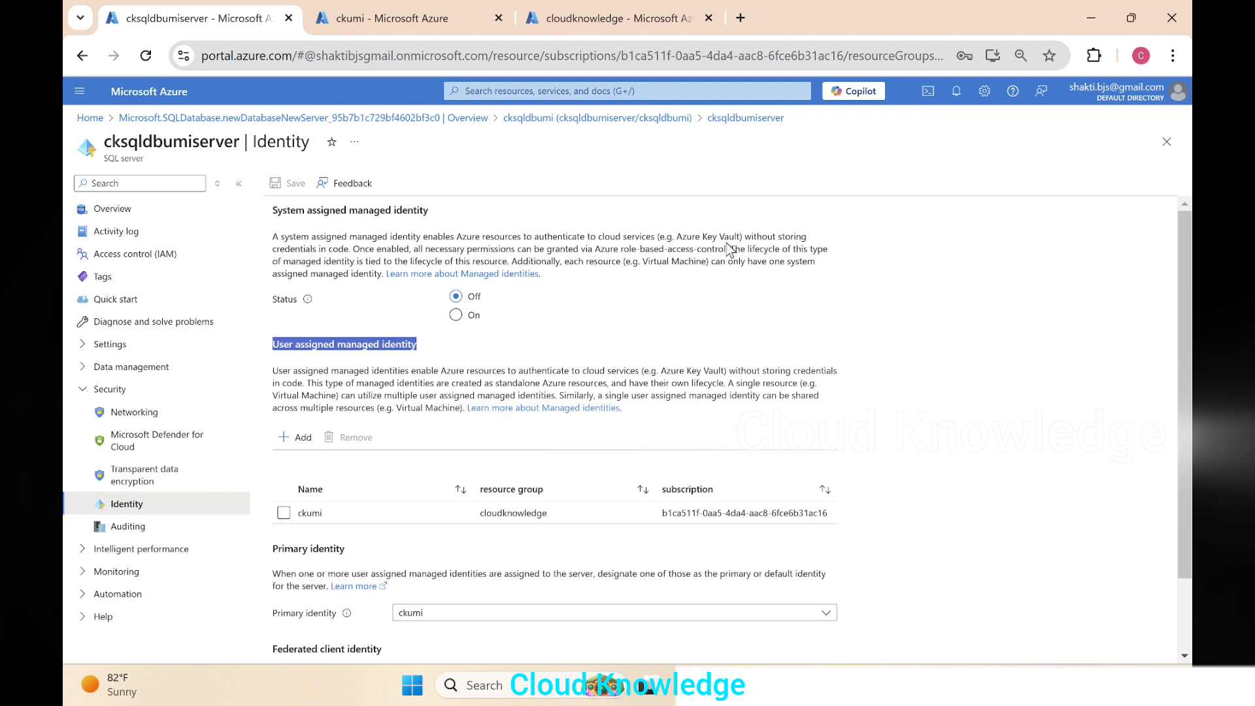
click(944, 390)
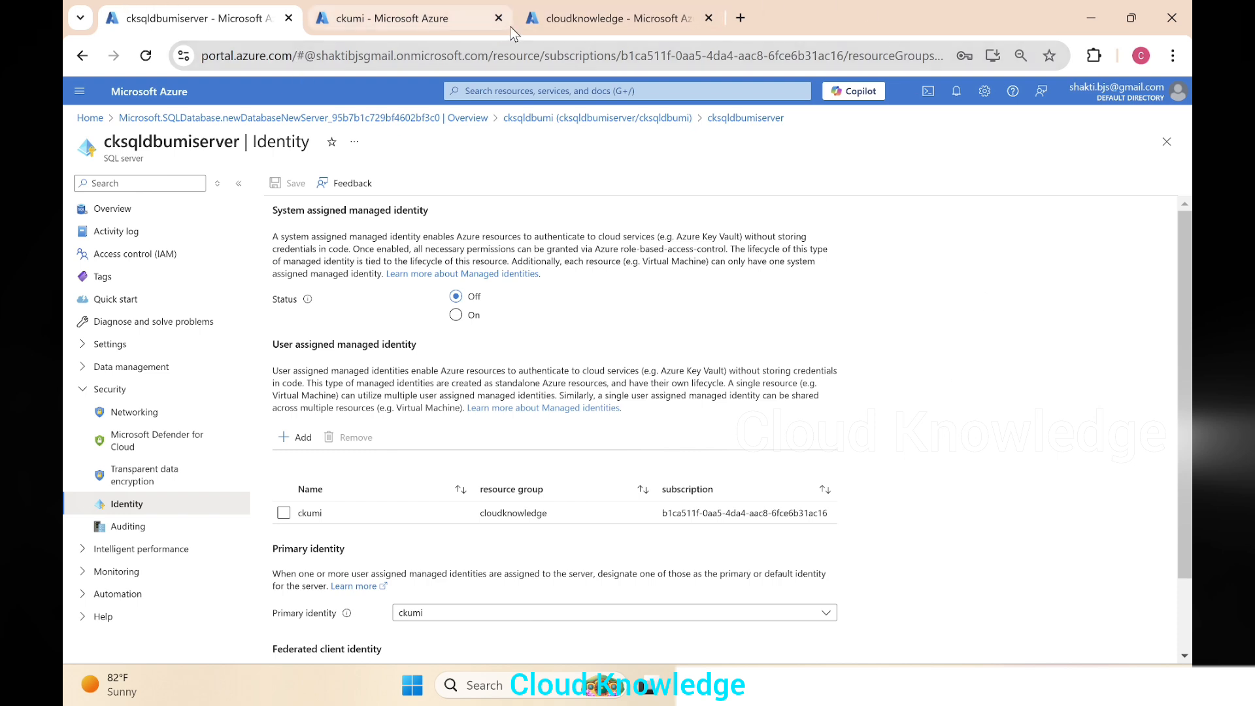
From the cloudknowledge resource group, open the existing SQL server cksqldbserver in a new browser tab and switch to it
mouse_move(511, 27)
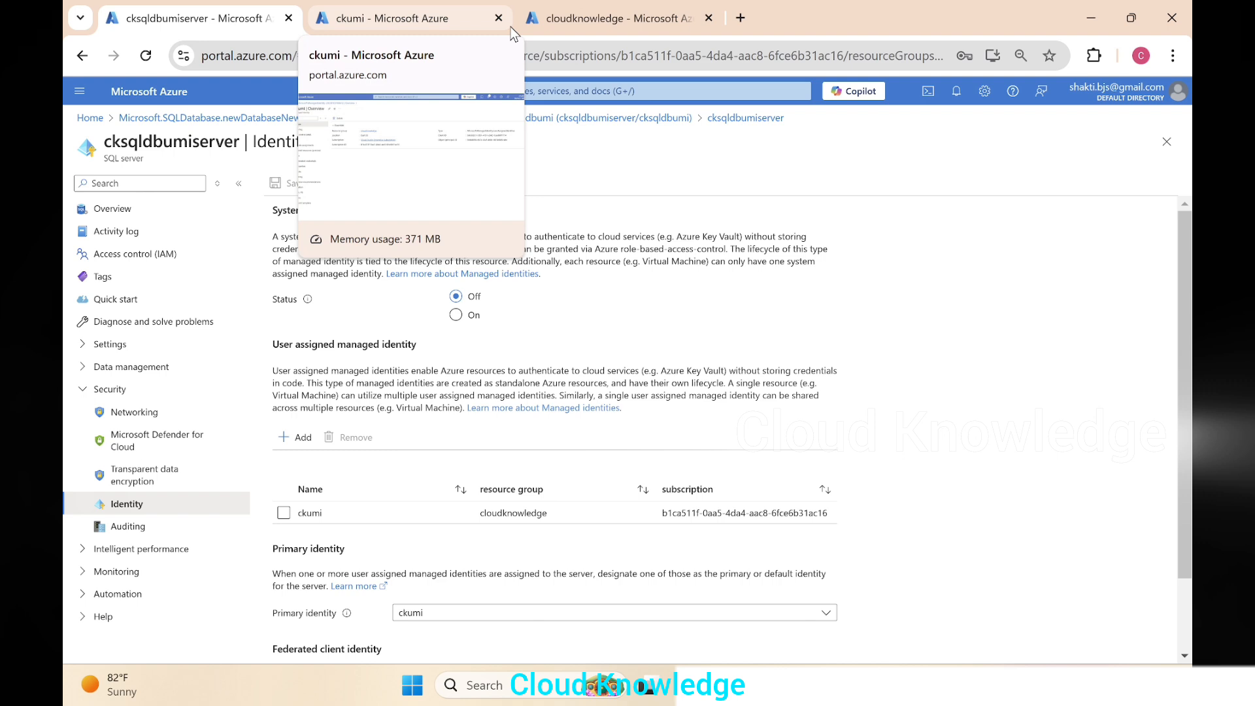
click(547, 26)
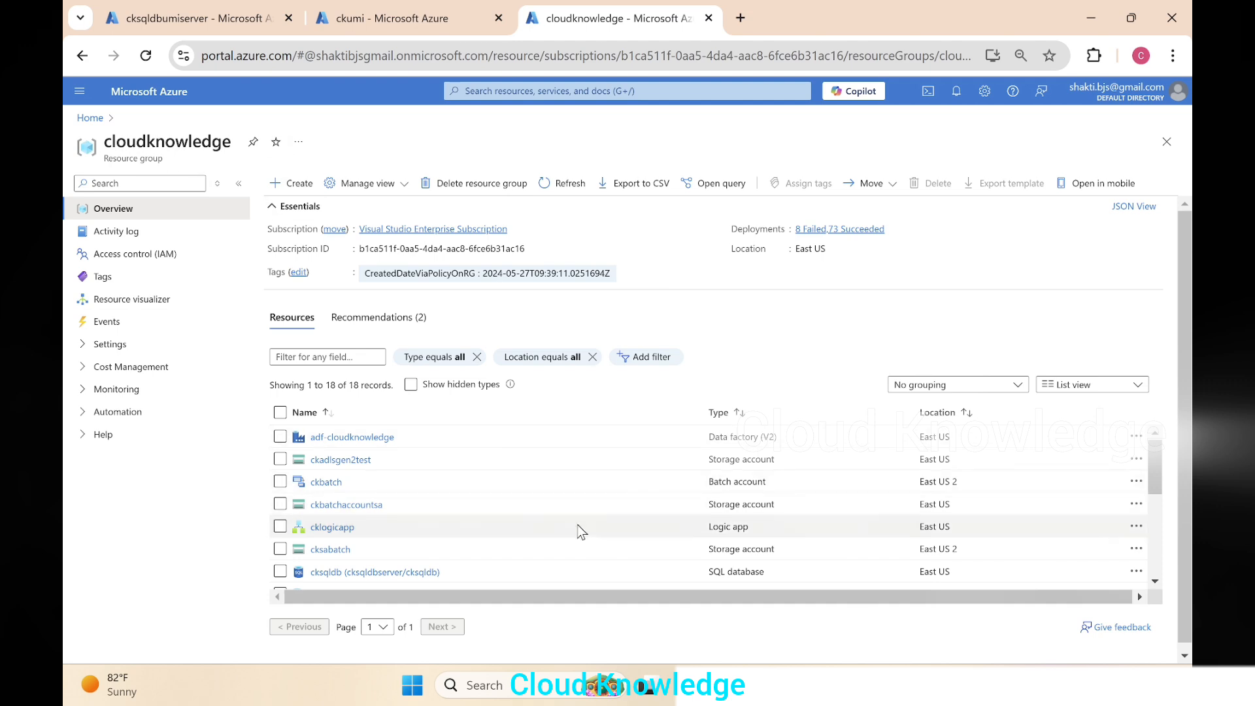
scroll(578, 530, down, 3)
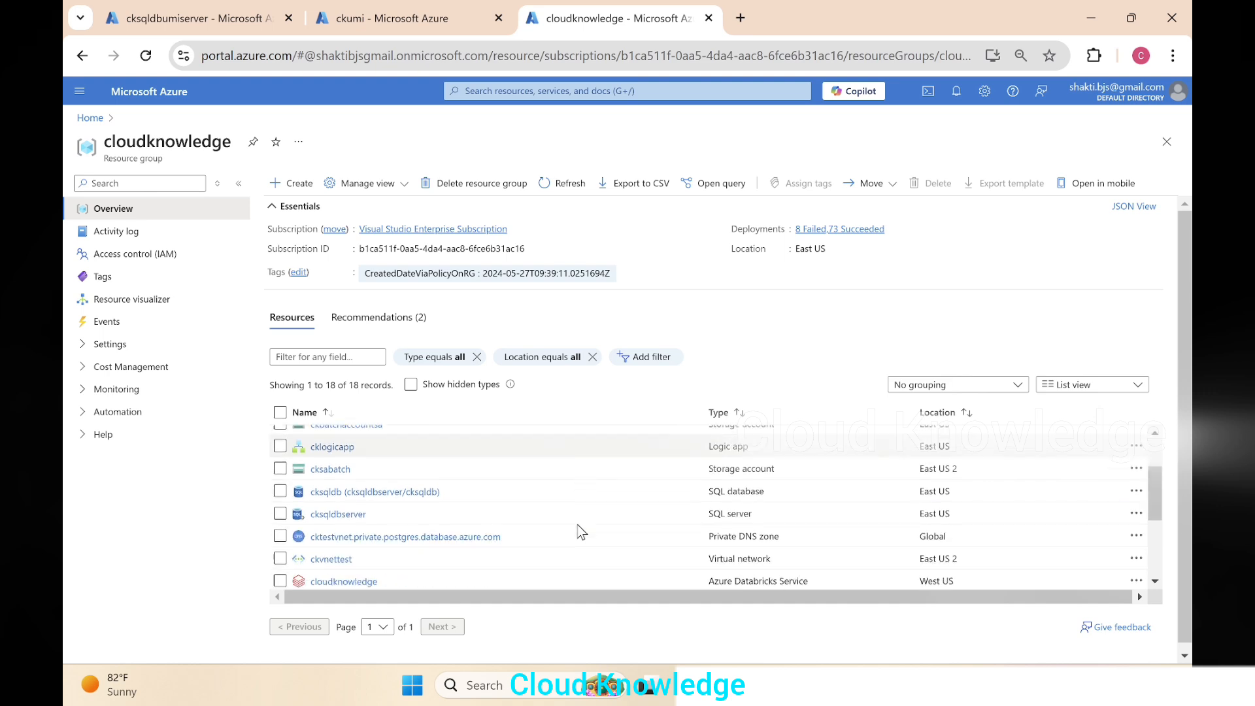
right_click(336, 510)
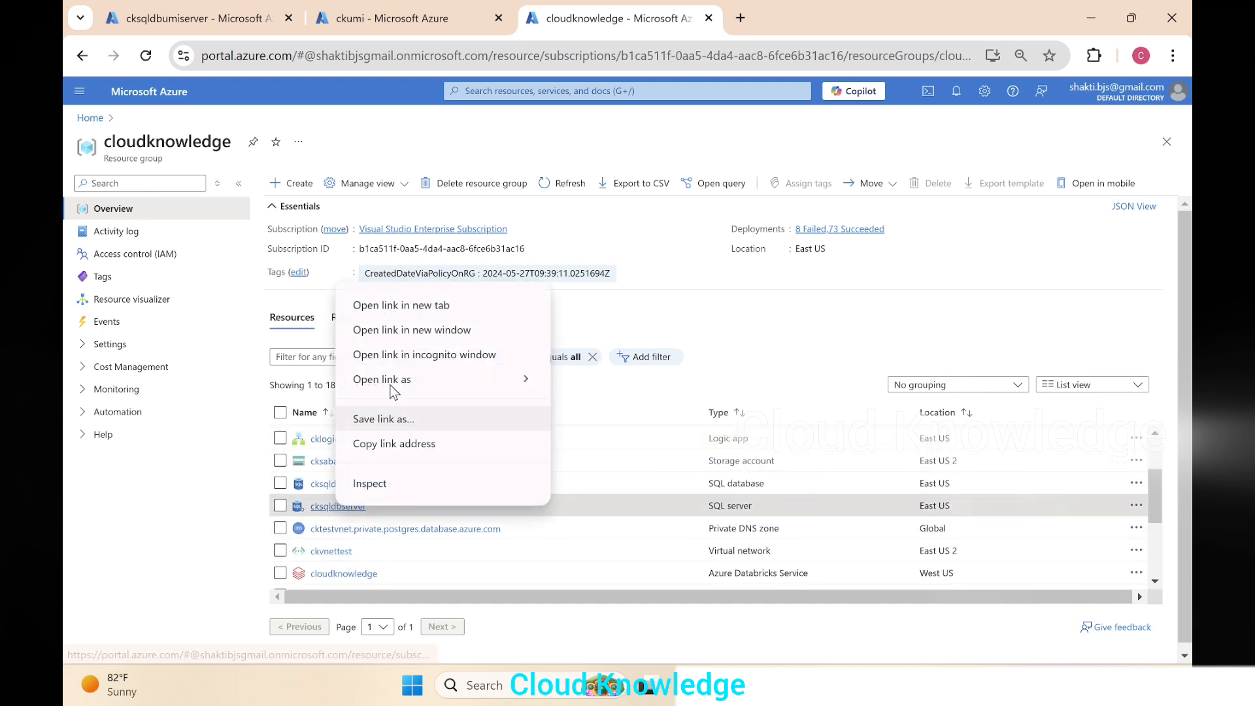
click(401, 308)
click(789, 18)
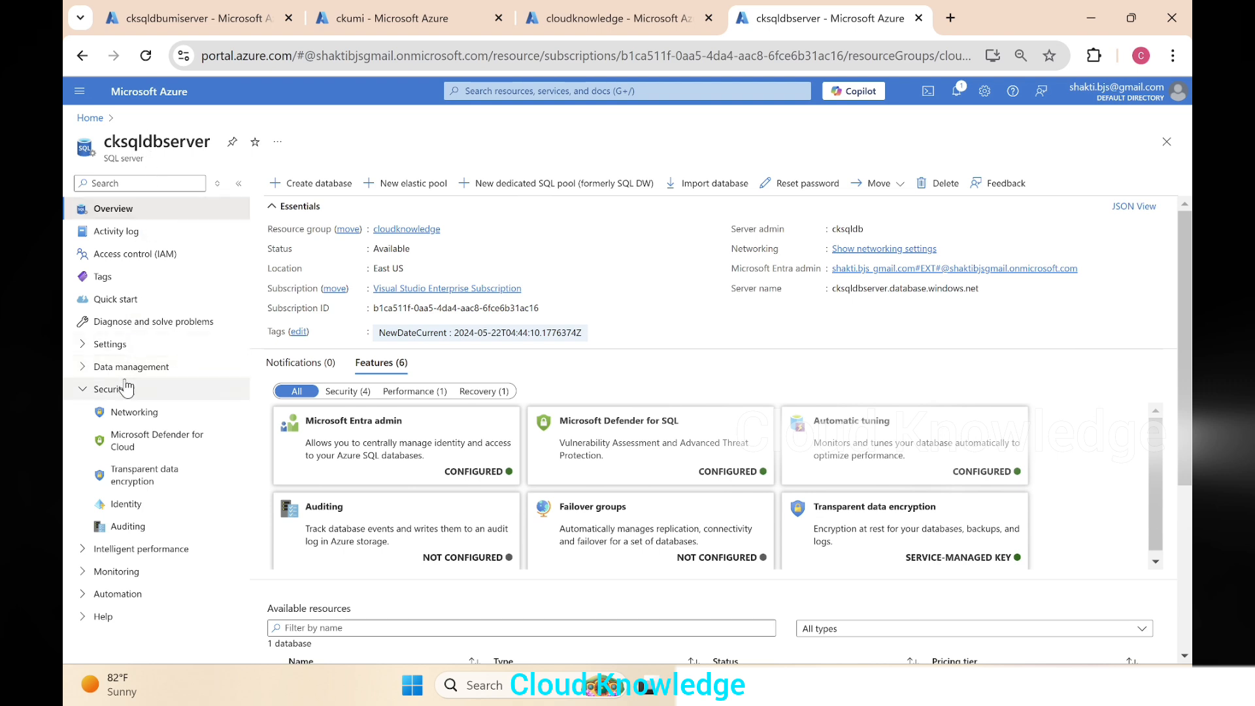
In the identity settings of cksqldbserver, add the user-assigned managed identity ckumi from the cloudknowledge resource group
click(139, 510)
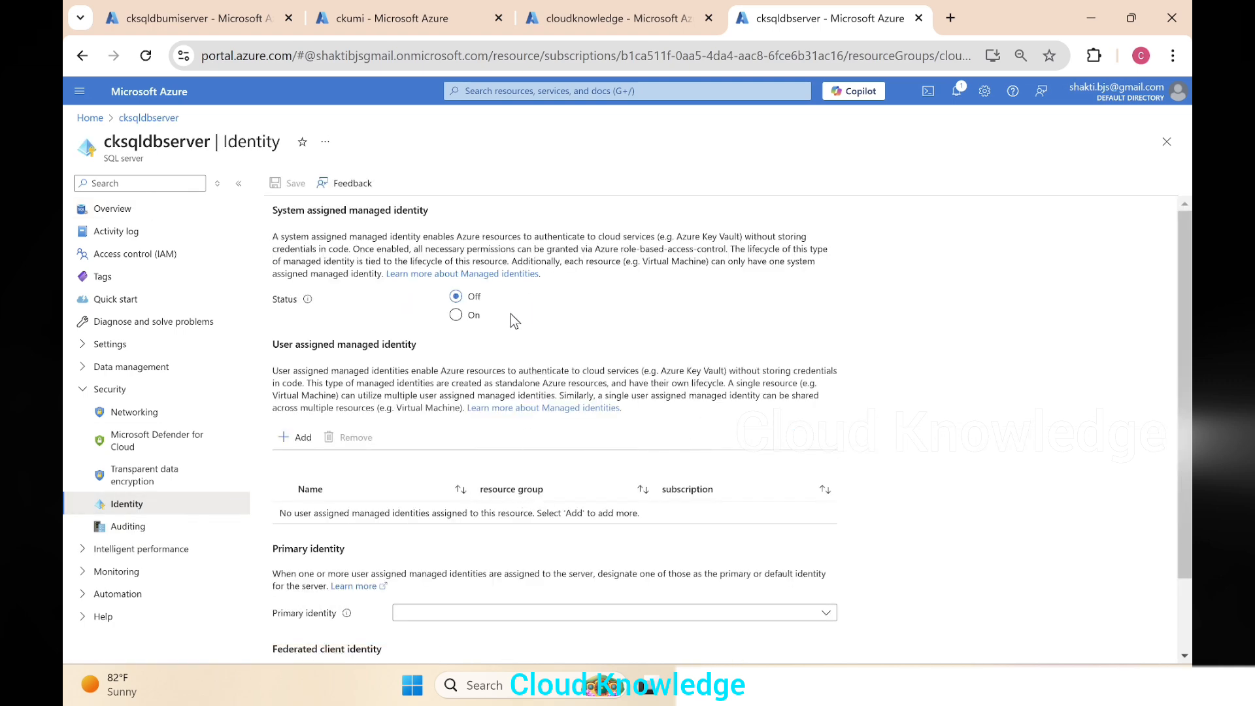
scroll(483, 366, down, 2)
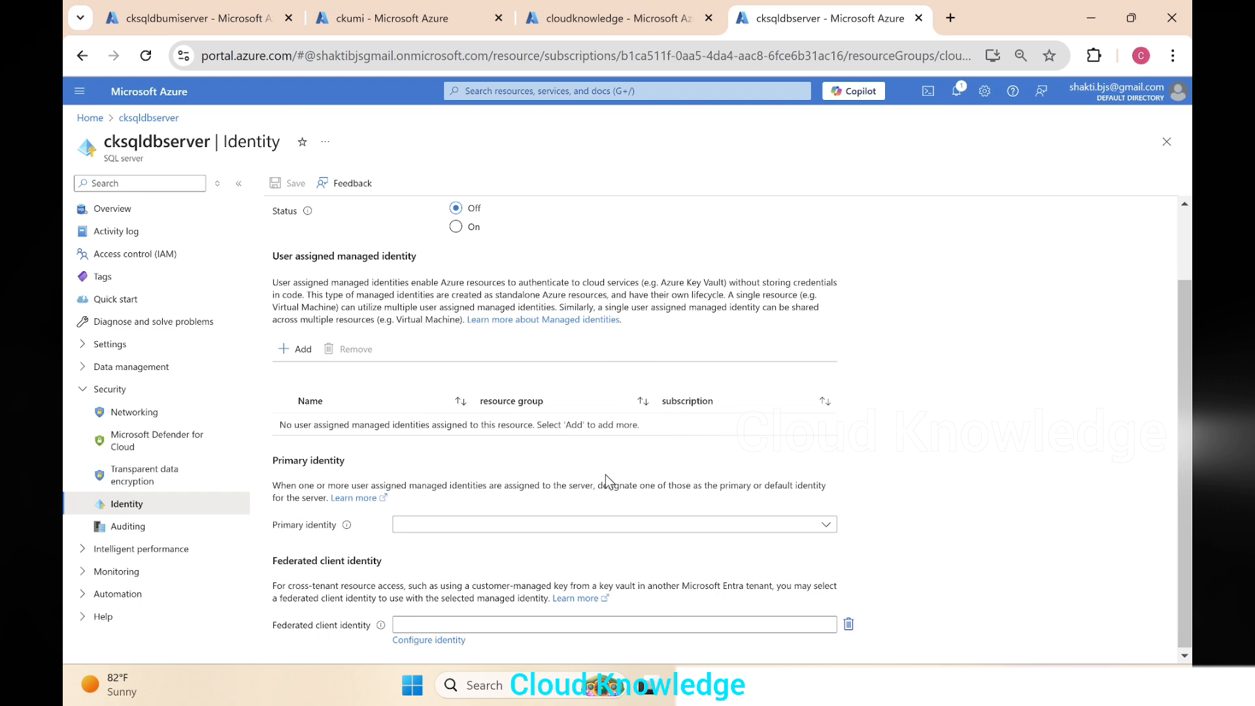
click(308, 357)
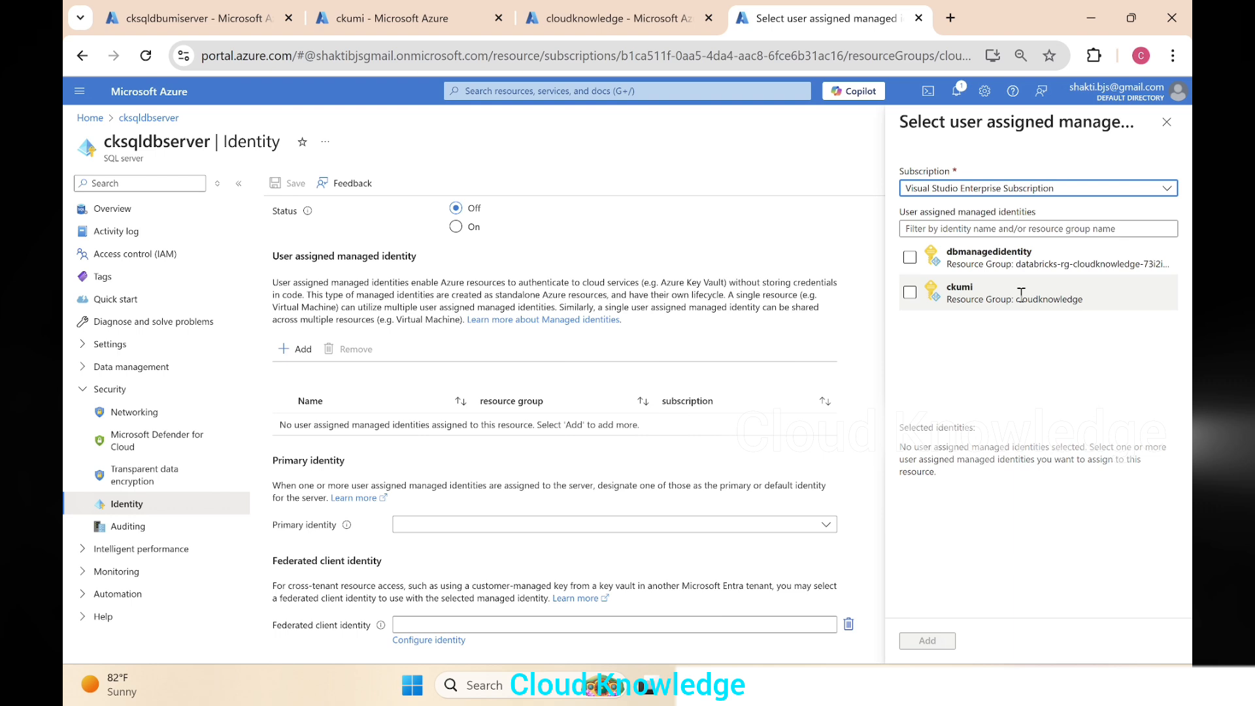
click(954, 228)
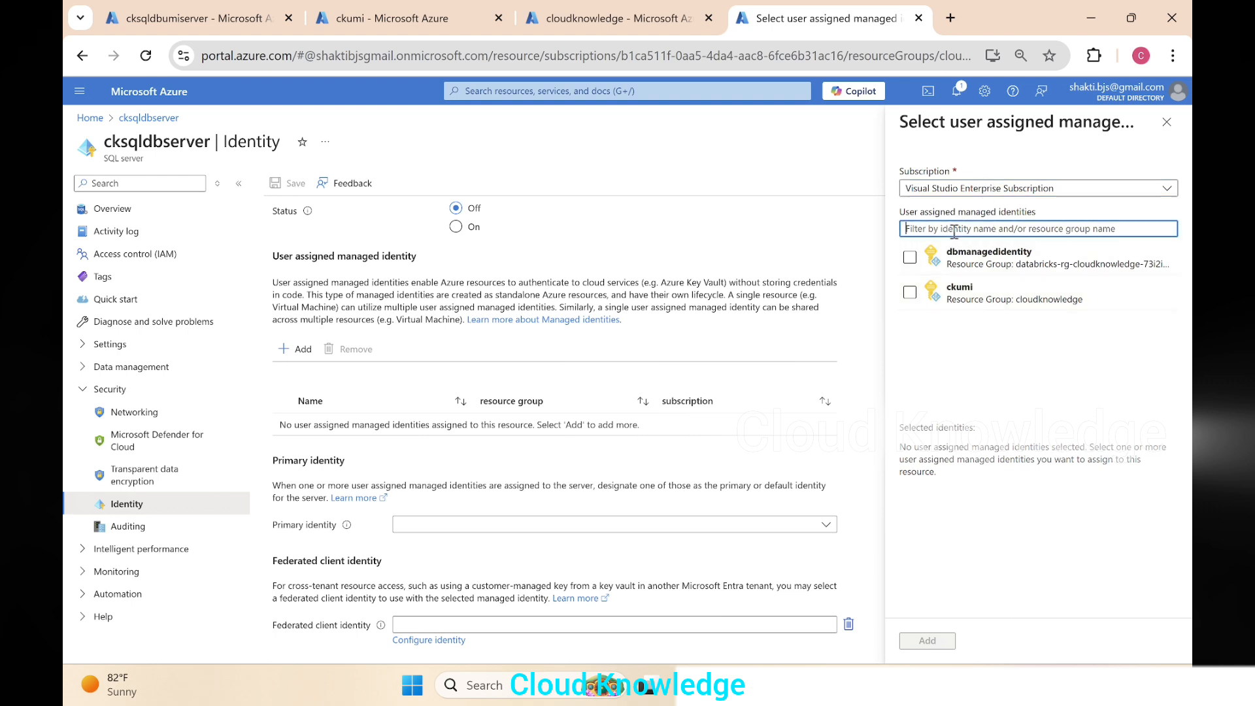
click(955, 357)
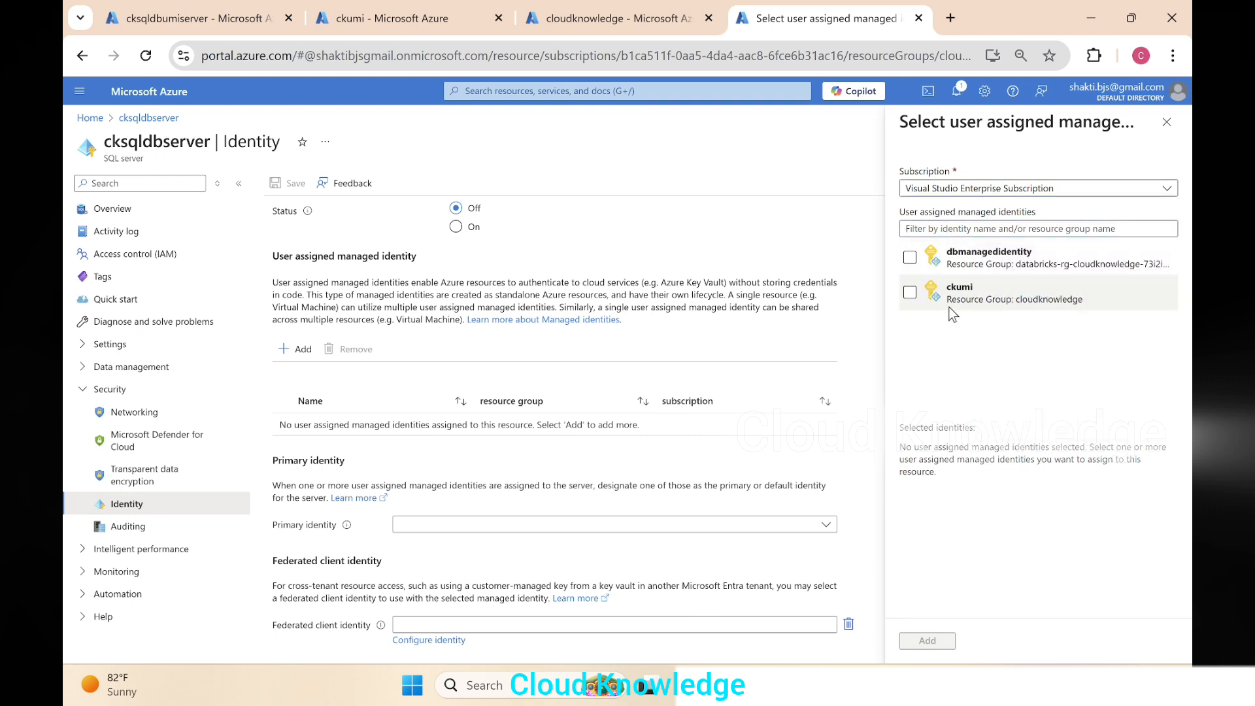
click(911, 292)
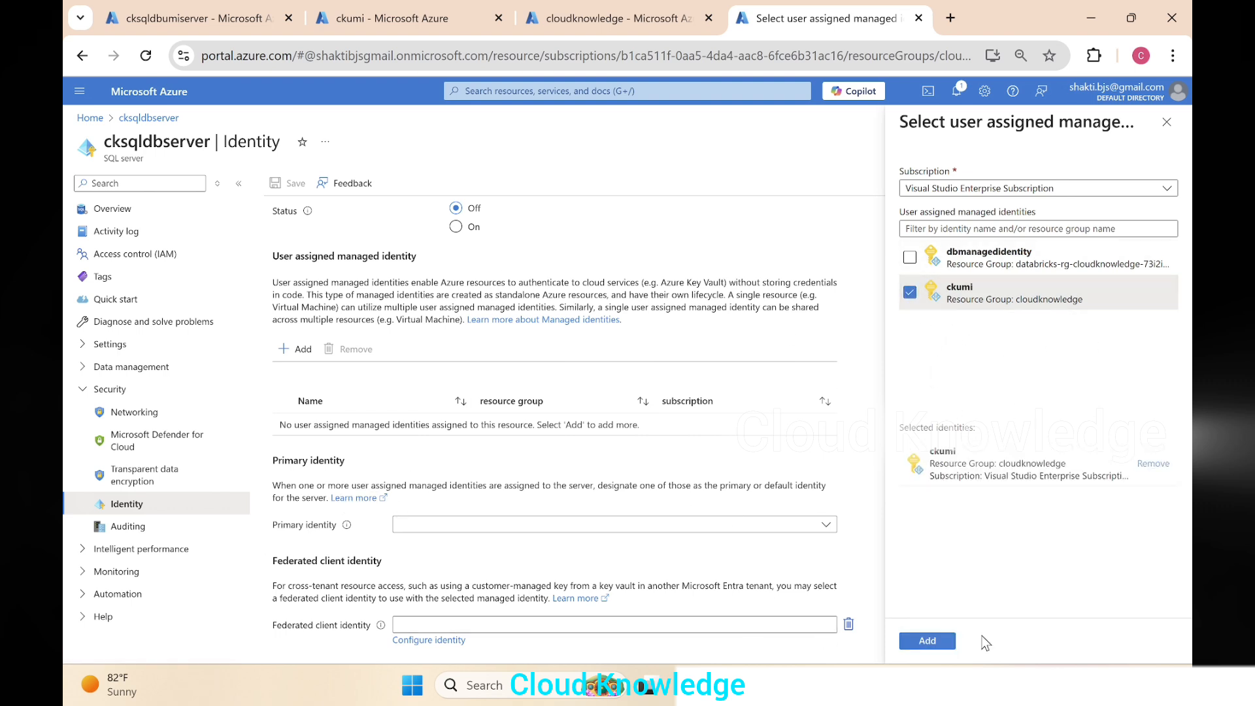
click(937, 644)
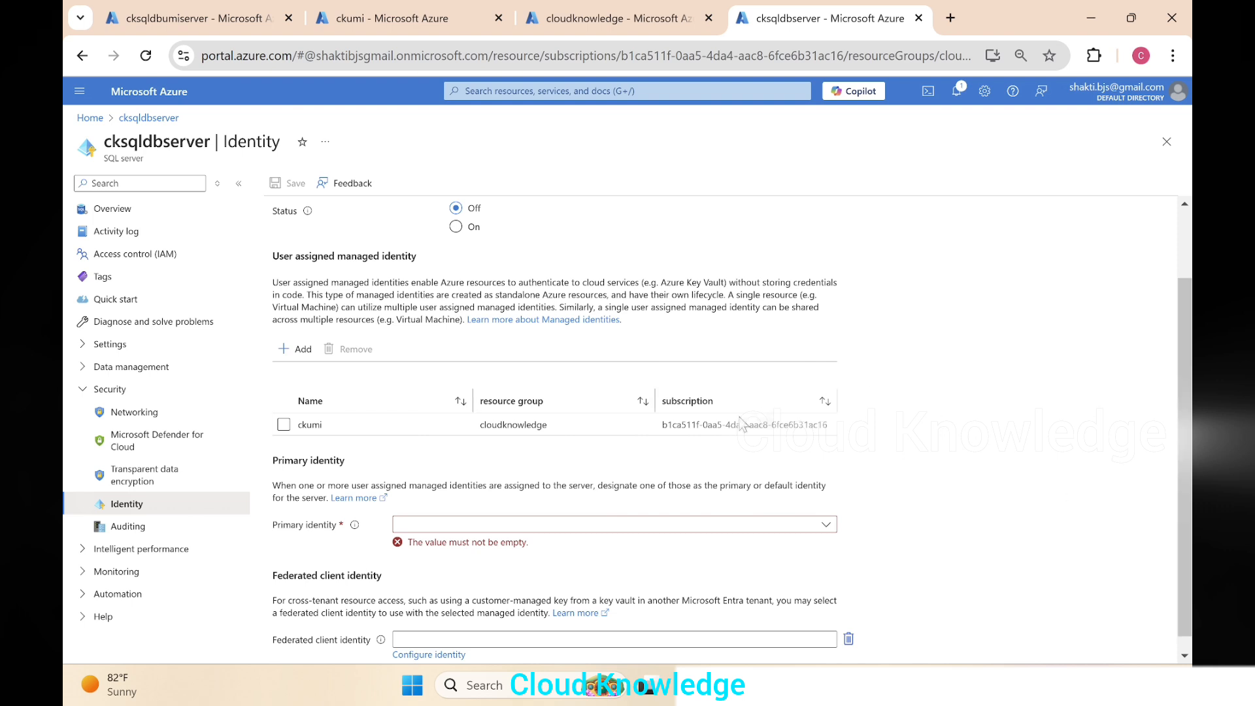
Set ckumi as the primary identity of cksqldbserver and save the identity settings
click(428, 525)
click(489, 554)
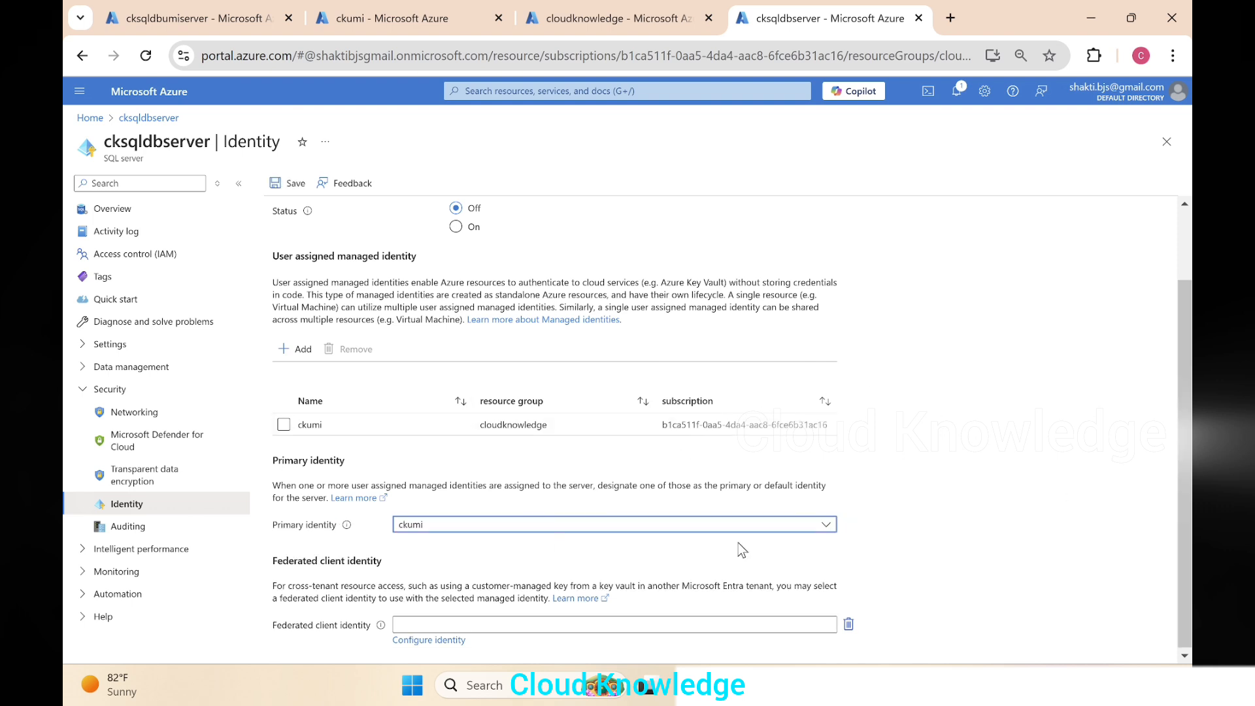
click(292, 183)
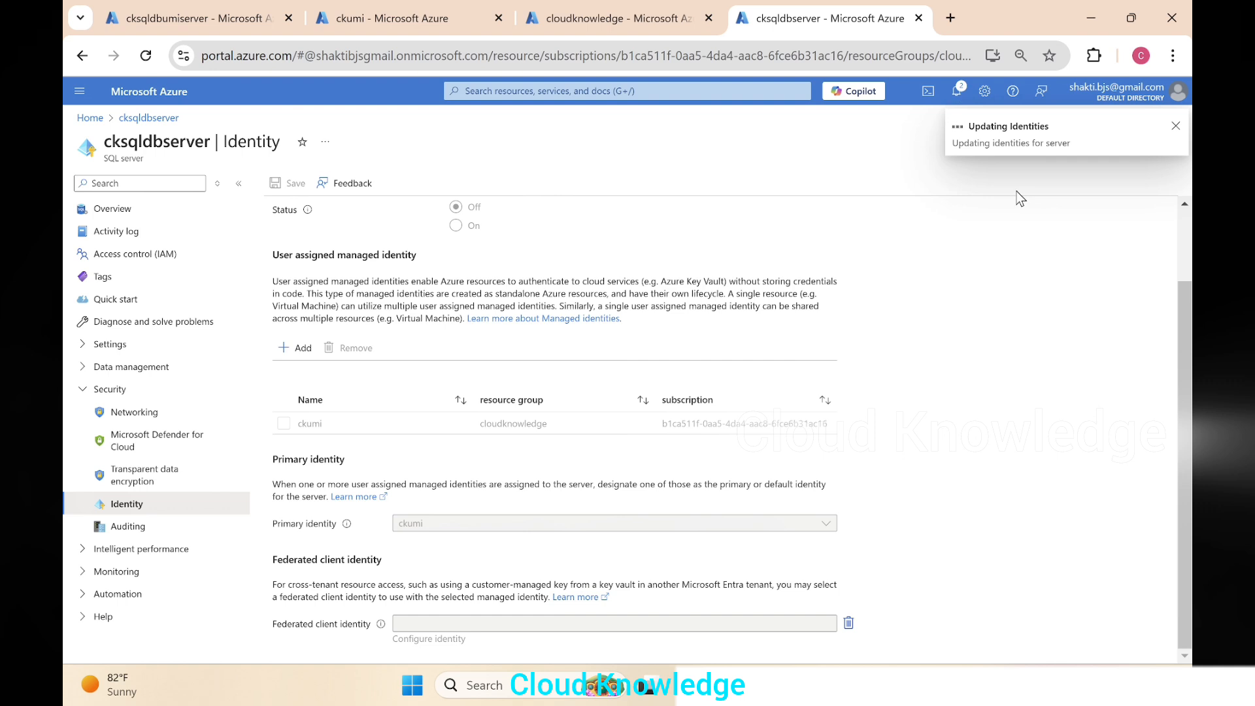